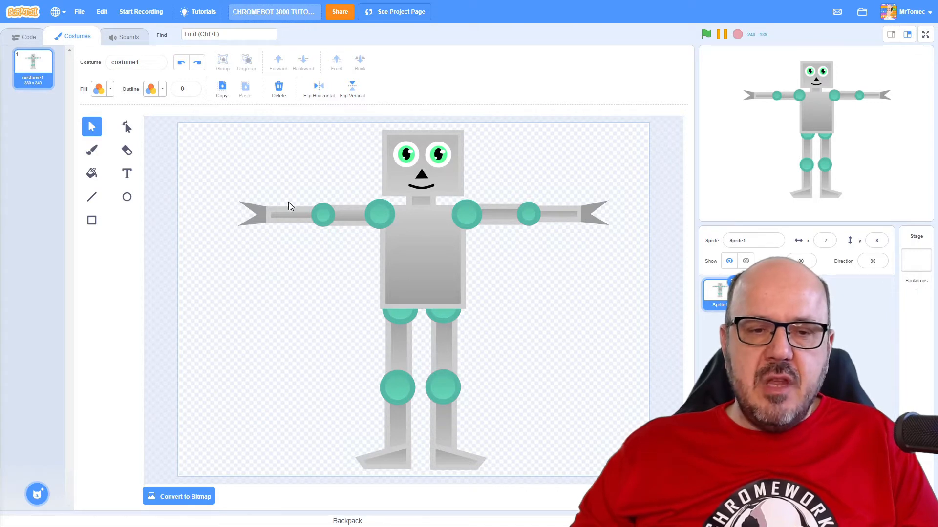
- Try raising the robot's left-hand forearm and hand together at the elbow, and undo the pose
drag(293, 240, 323, 186)
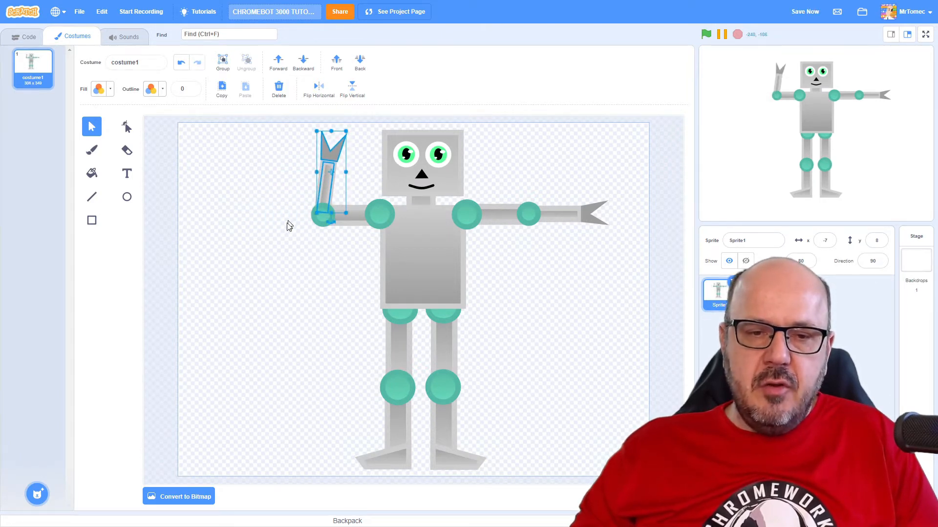
click(293, 259)
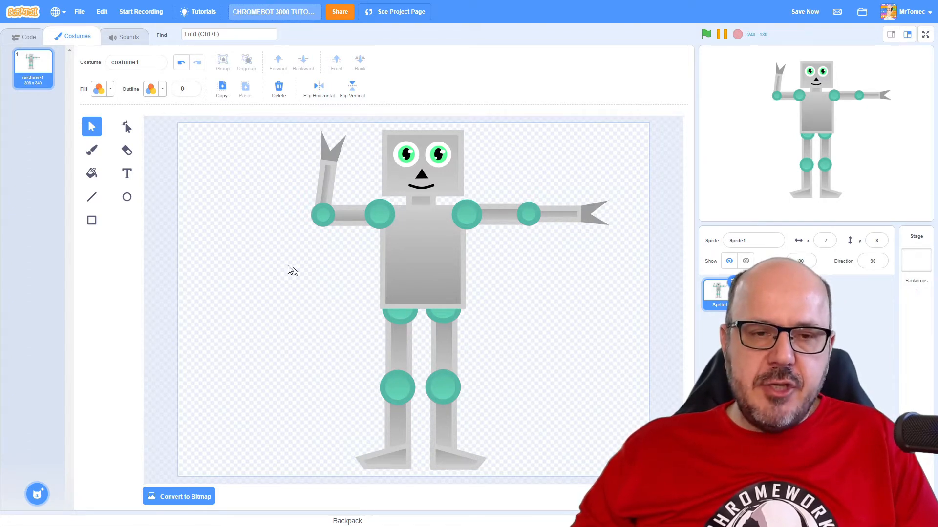
click(181, 63)
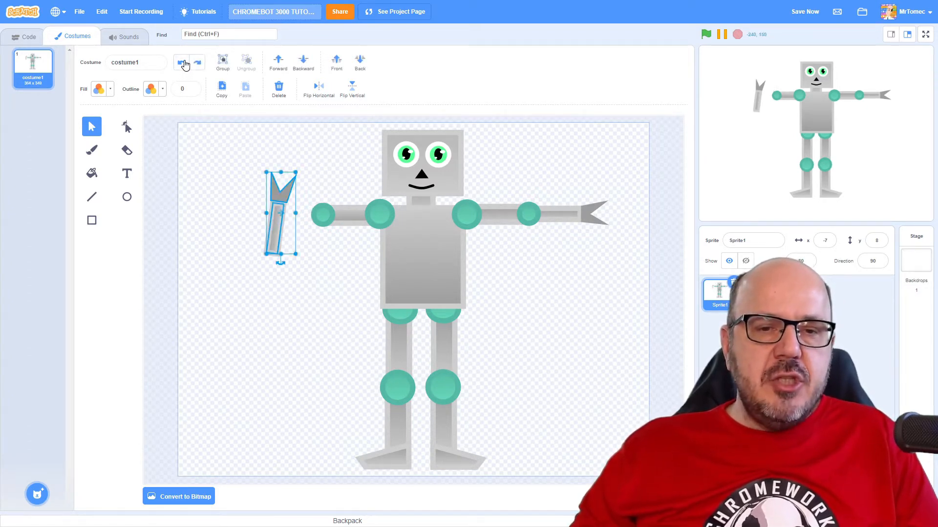
click(181, 63)
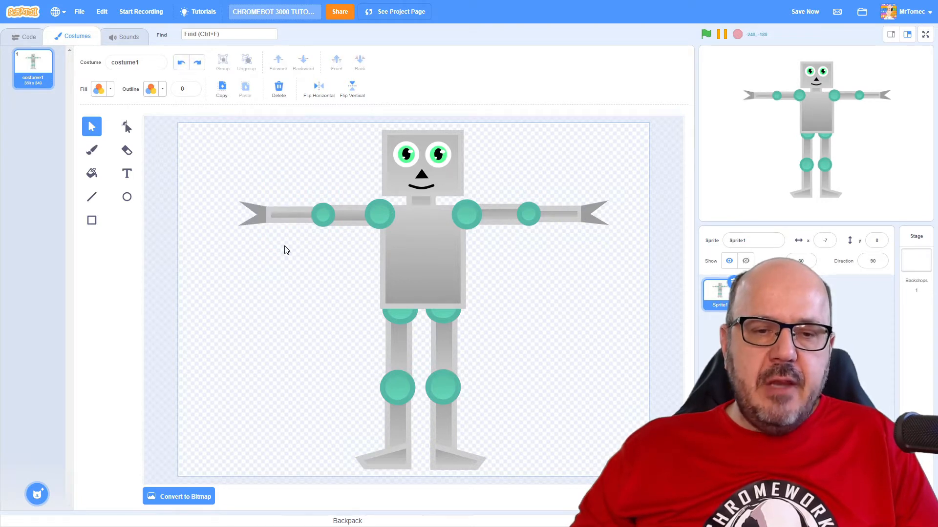
- Try bending the left-hand arm upward by rotating and placing the forearm and the hand as separate pieces
drag(288, 225, 310, 195)
click(301, 197)
click(306, 181)
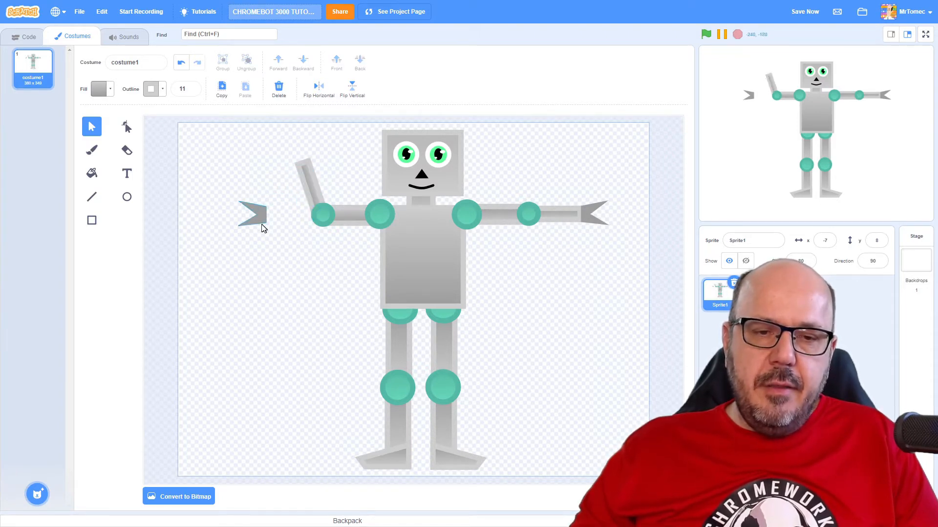
drag(258, 219, 297, 159)
click(287, 194)
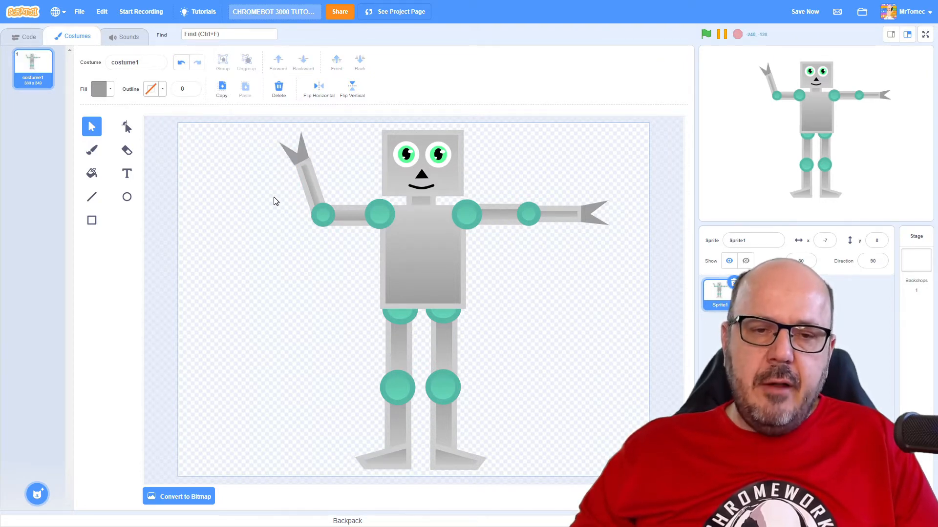
click(302, 154)
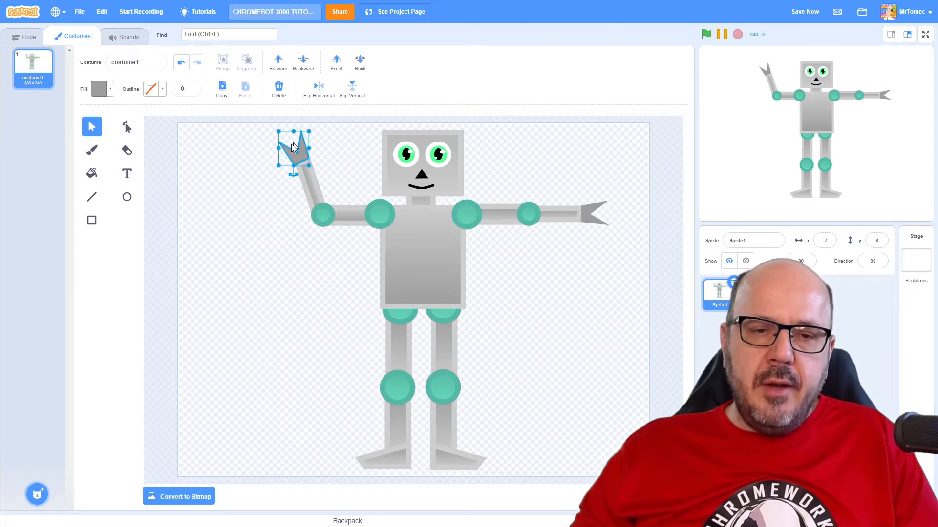
click(270, 218)
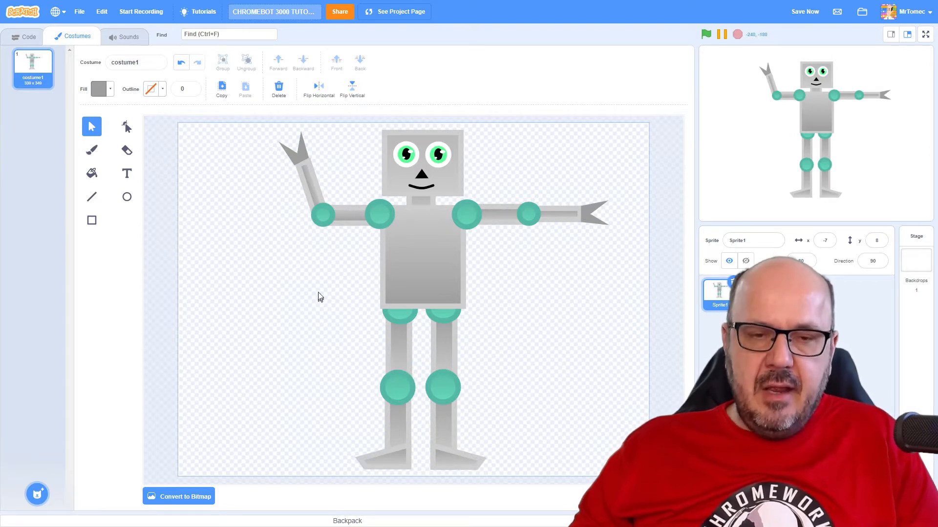
- Undo all the separate forearm and hand changes to restore the straight arm
click(181, 64)
click(182, 64)
click(181, 64)
click(181, 64)
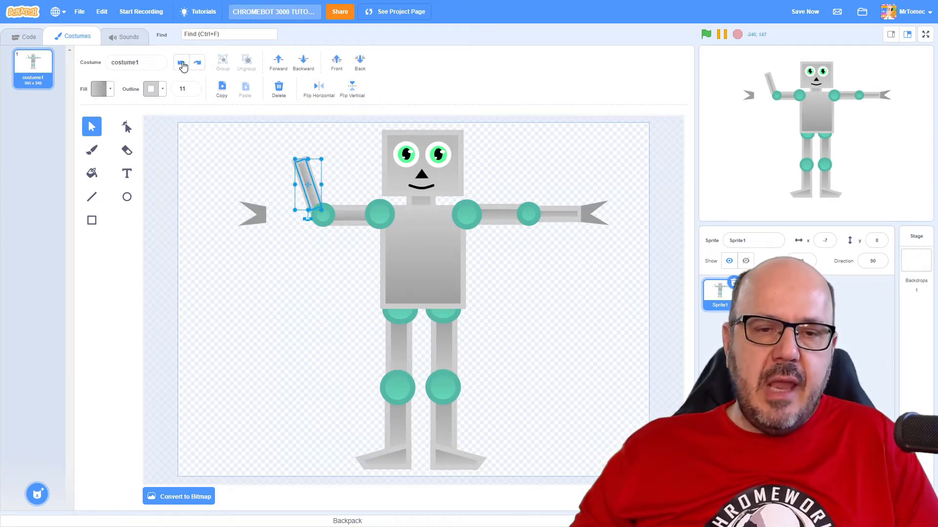
click(181, 64)
click(181, 64)
click(181, 64)
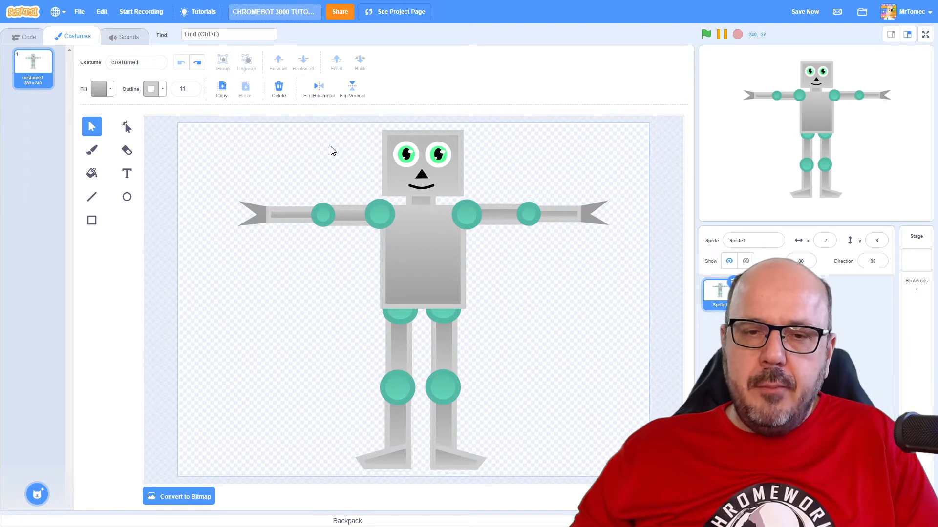
- Move the robot's head slightly upward, try tilting it, and undo the tilt
click(396, 160)
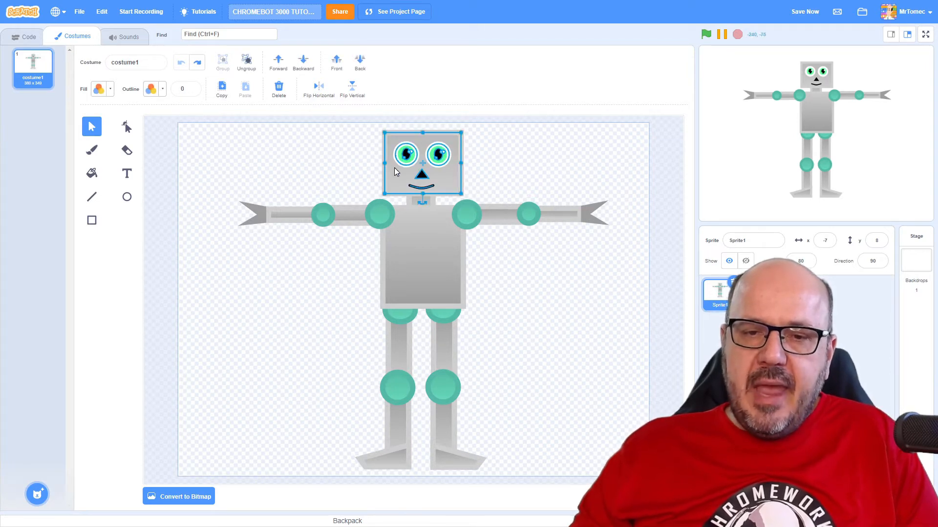
mouse_move(394, 170)
mouse_down()
mouse_move(395, 157)
mouse_move(394, 165)
mouse_up()
drag(420, 194, 404, 190)
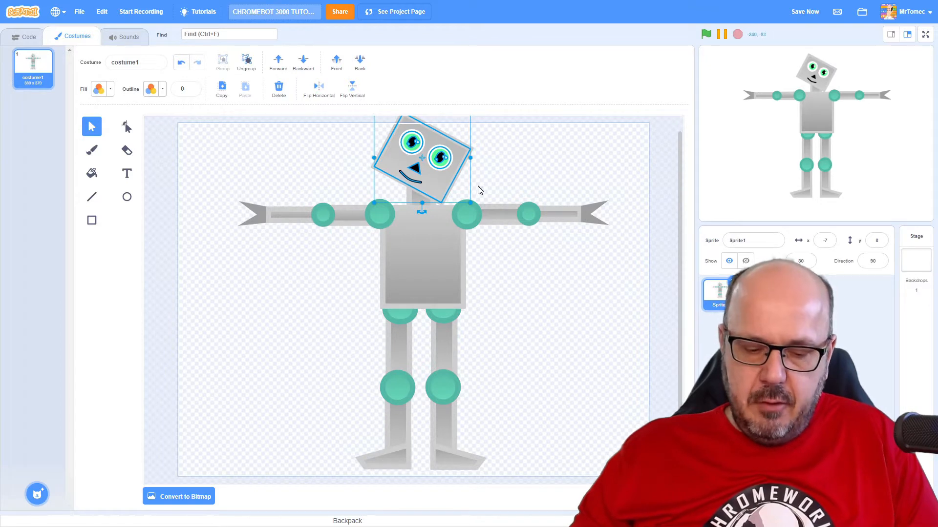
key(ctrl+z)
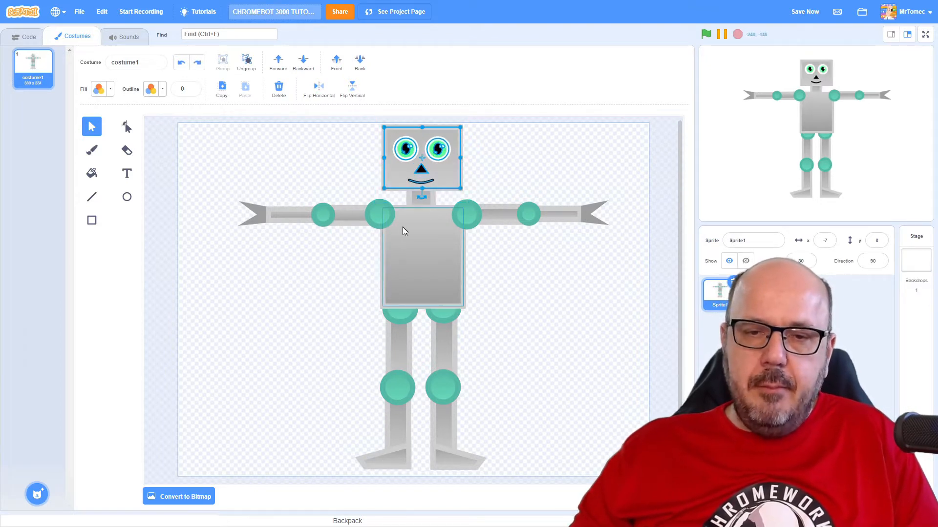
click(367, 290)
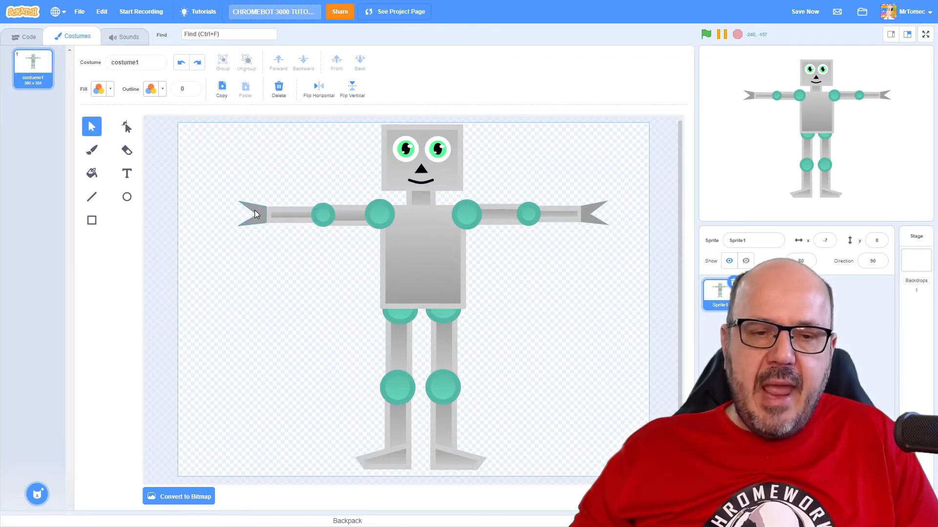
- Try rotating the ungrouped left-hand forearm and hand upward, and undo the rotation
drag(233, 185, 291, 252)
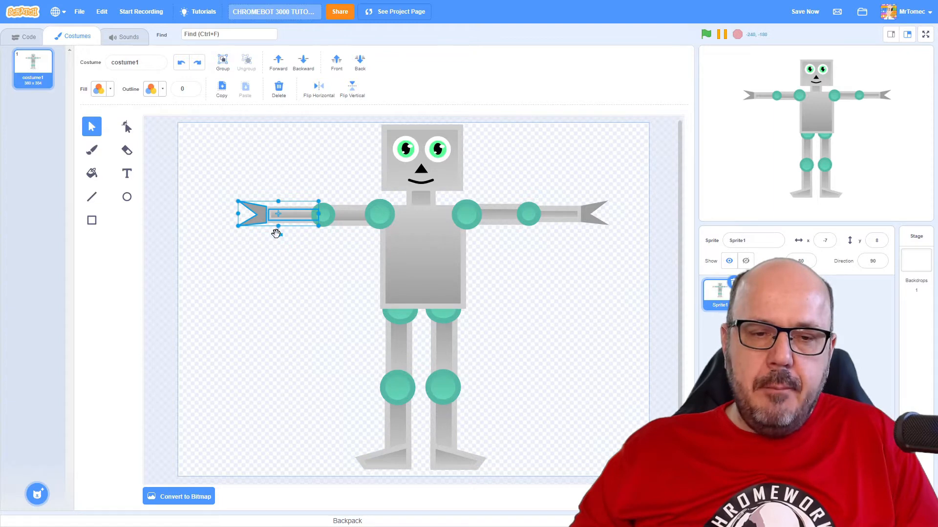
drag(278, 234, 261, 220)
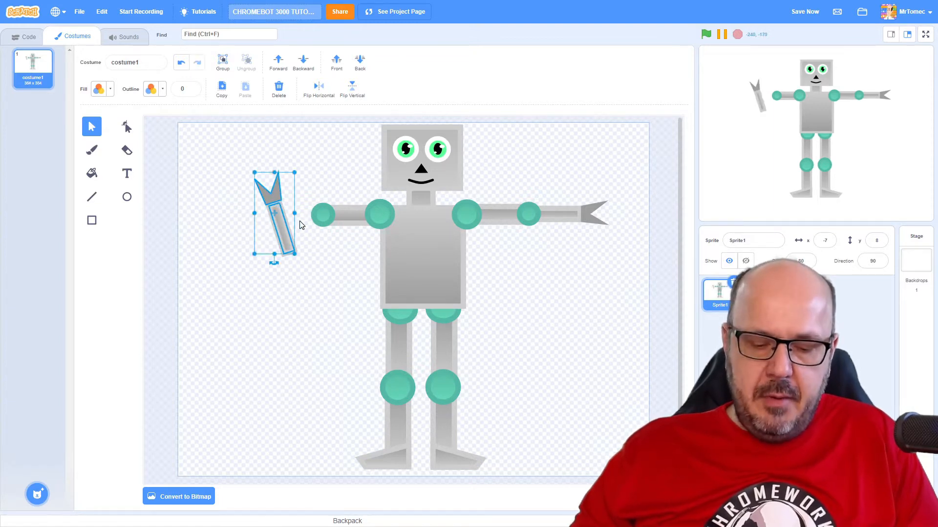
key(ctrl+z)
- Group the left-hand forearm and hand into one object
drag(226, 174, 238, 192)
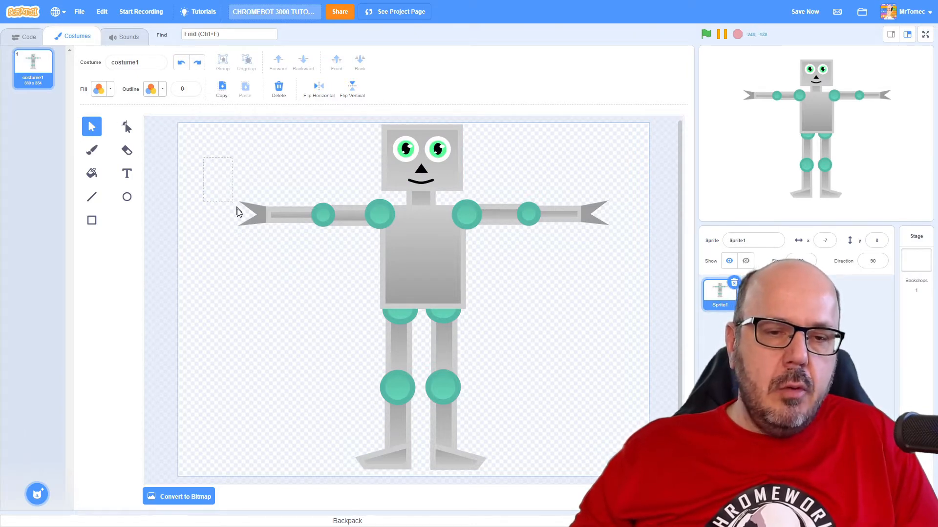
drag(236, 212, 284, 255)
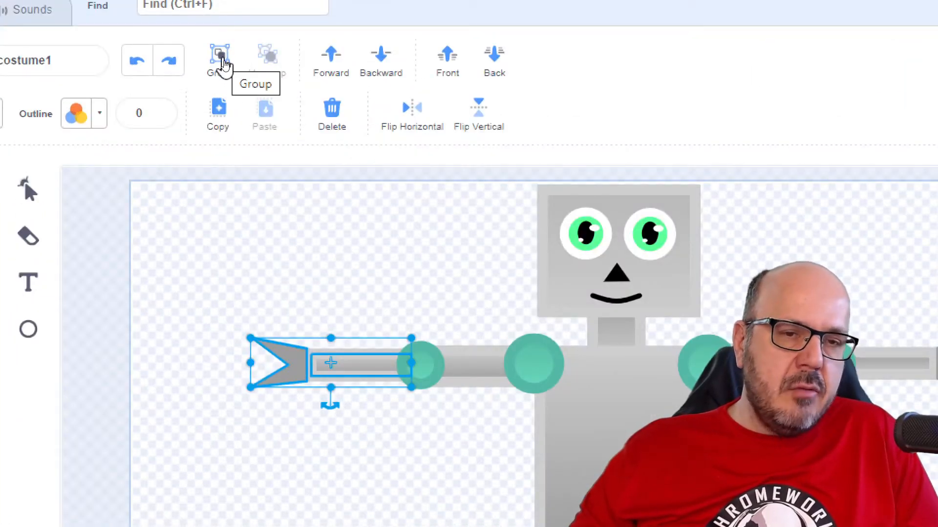
click(221, 60)
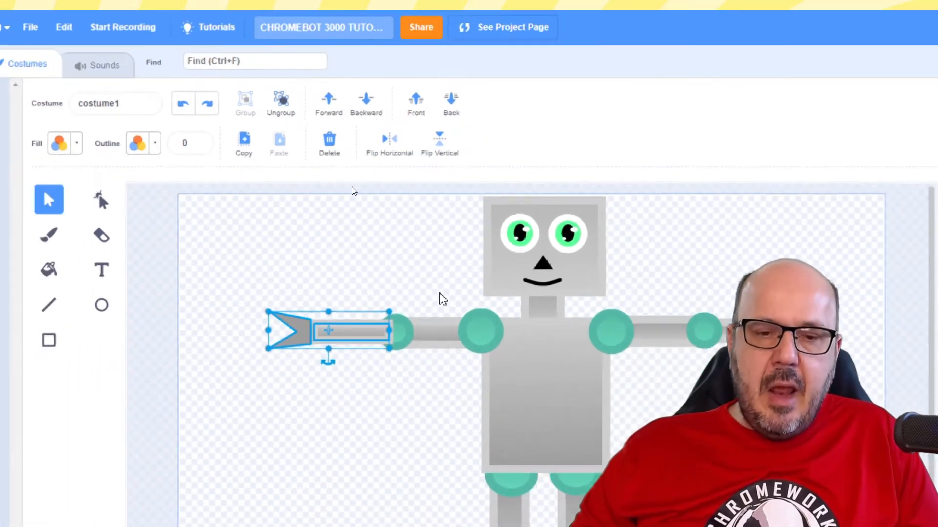
- Send the grouped left-hand forearm and hand to the back, behind the elbow joint
click(473, 318)
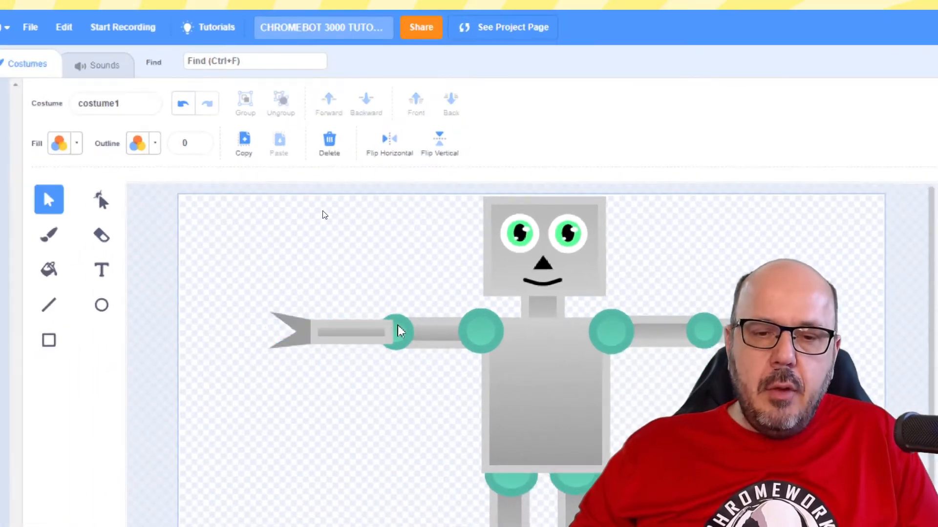
click(390, 334)
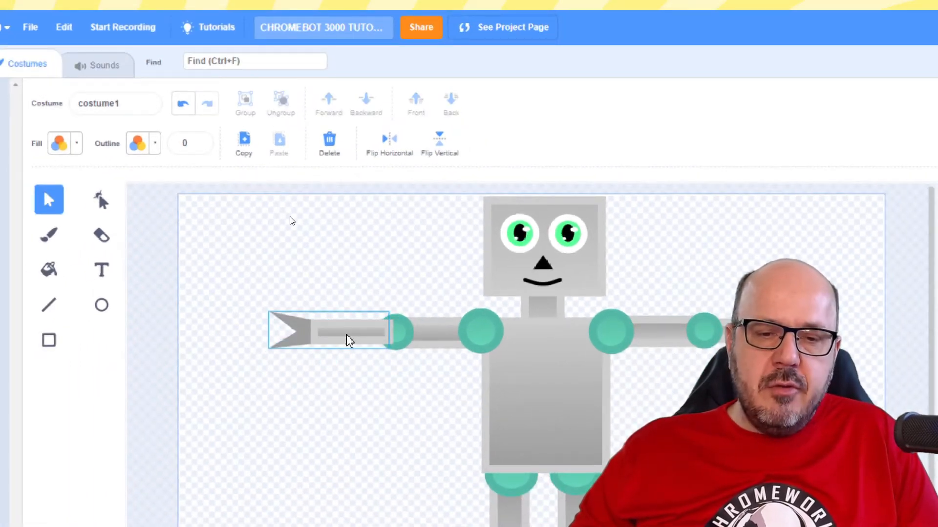
click(350, 341)
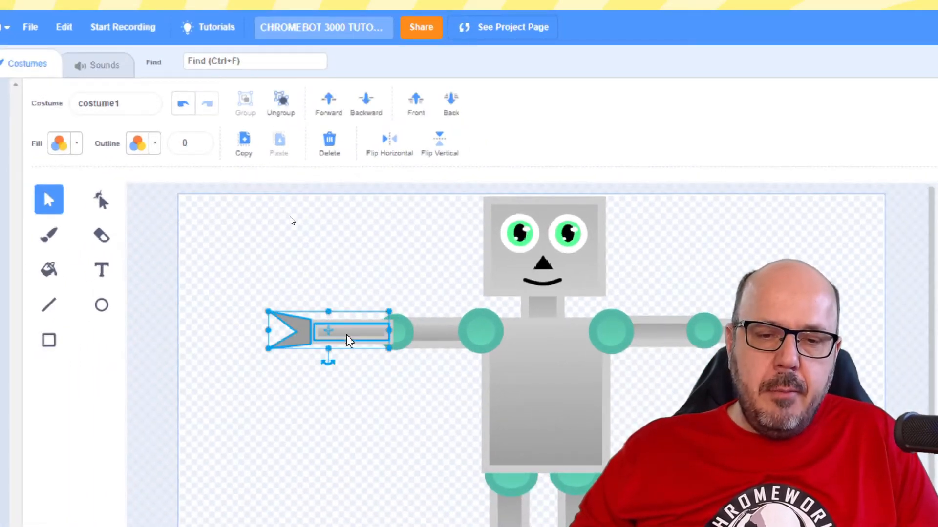
click(451, 109)
click(380, 255)
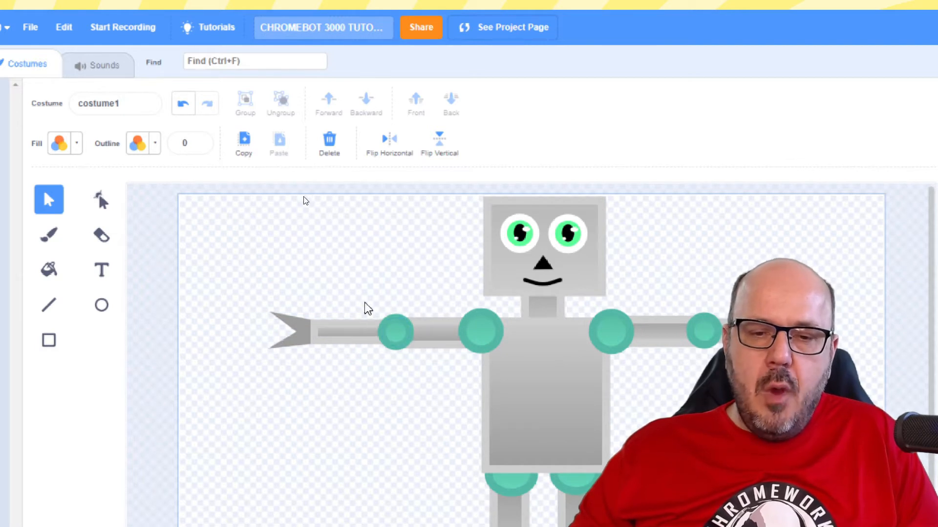
- Try rotating the whole left-hand arm downward from the shoulder, and undo the pose
drag(307, 292, 432, 377)
drag(374, 361, 388, 389)
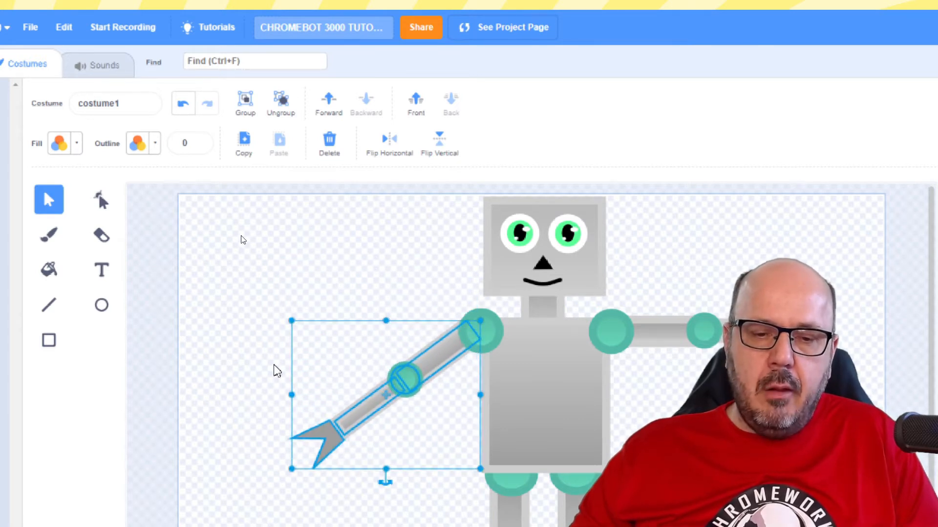
click(227, 346)
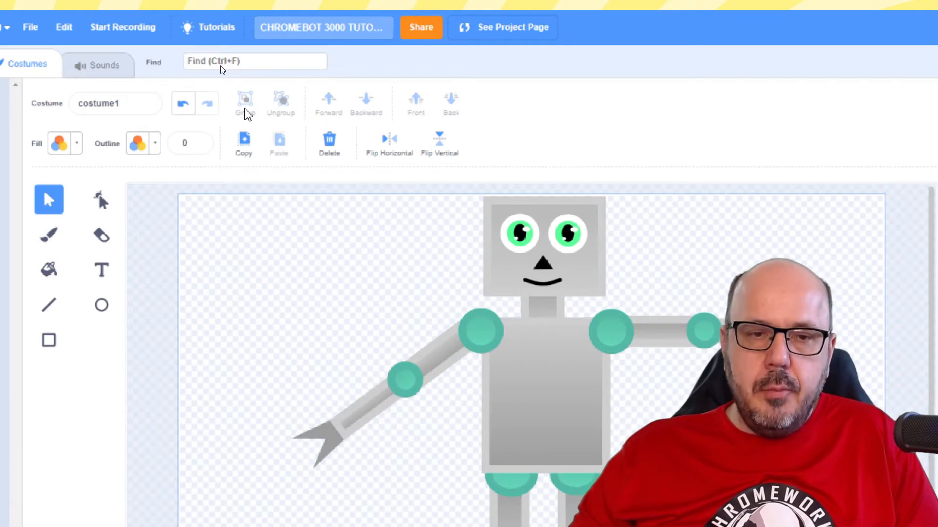
click(182, 103)
click(180, 104)
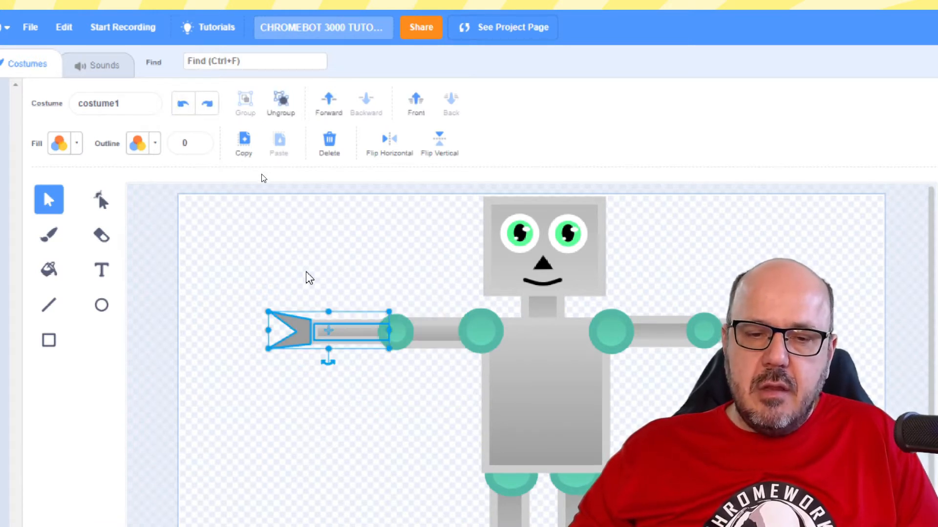
- Group the whole left-hand arm, including the upper arm, elbow and forearm group, and send it to the back
drag(229, 259, 454, 394)
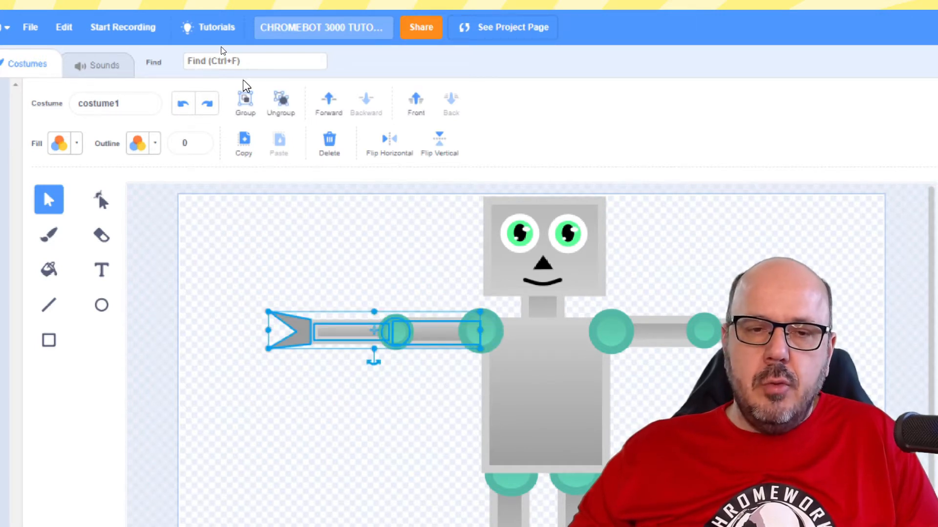
click(245, 102)
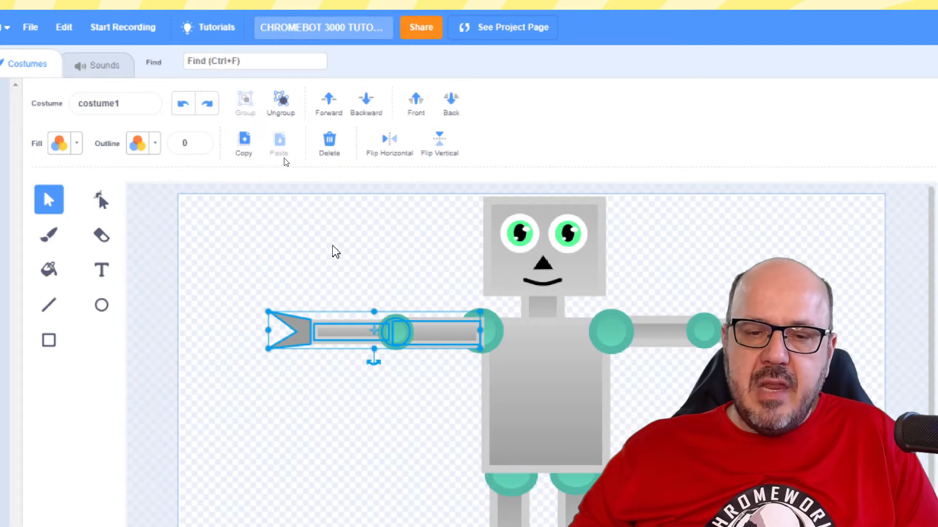
click(358, 255)
click(417, 331)
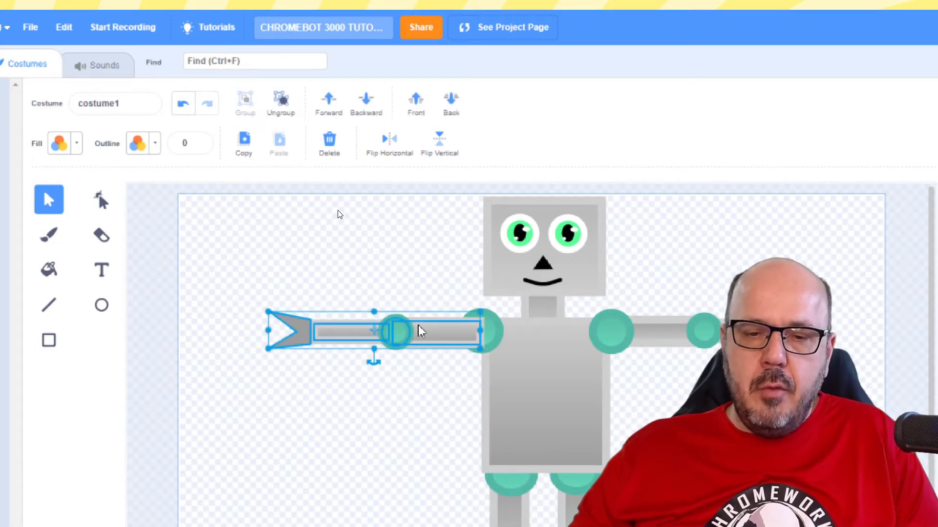
click(449, 104)
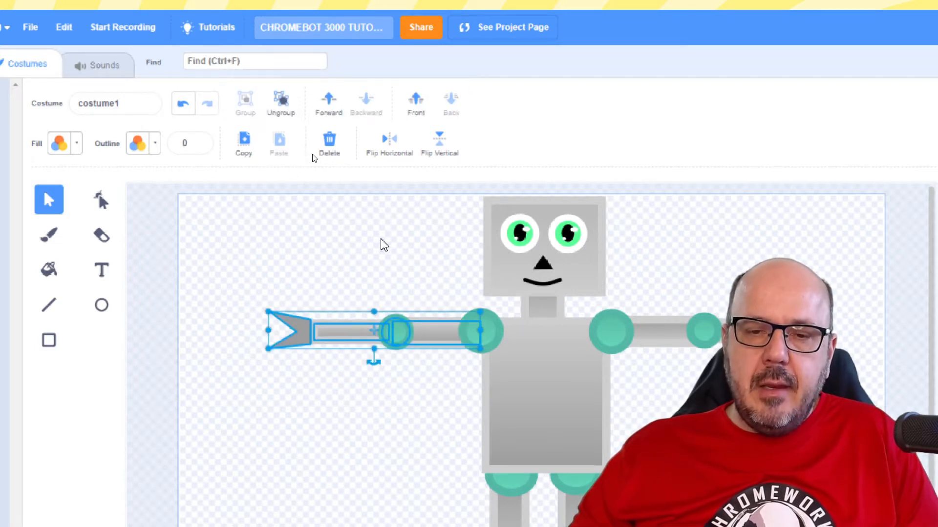
click(381, 247)
- Group the right-hand forearm with its hand, and group that whole arm and send it to the back
click(705, 326)
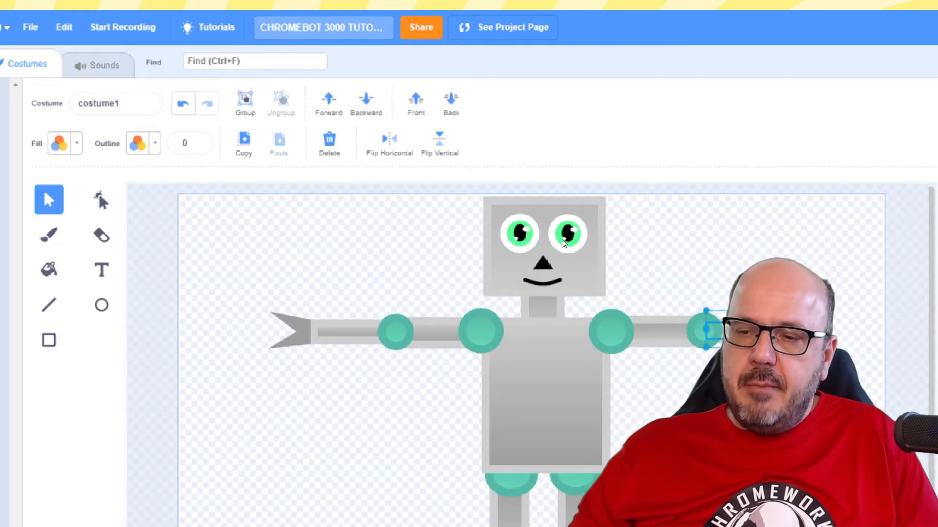
click(254, 107)
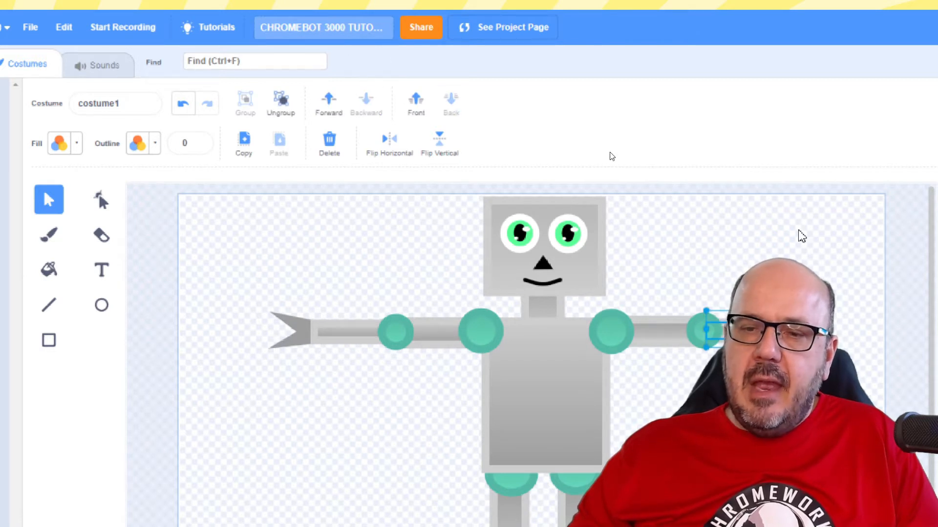
drag(846, 246, 652, 379)
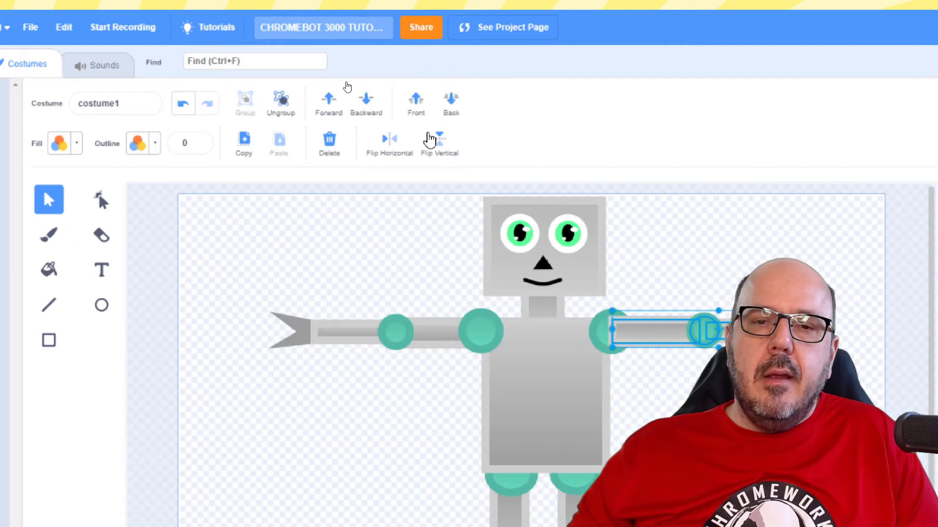
click(450, 105)
click(519, 253)
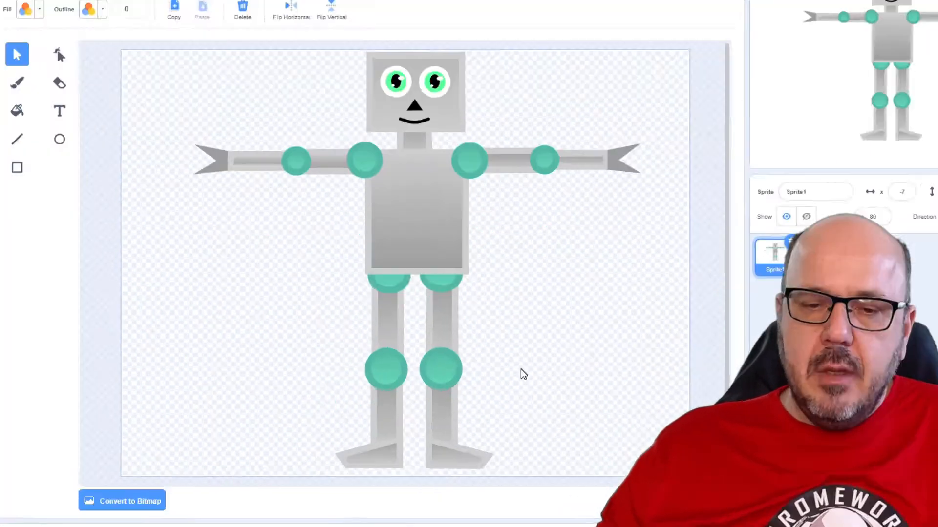
- Group the lower leg and foot on each of the robot's two legs
drag(489, 411, 445, 461)
click(336, 62)
drag(360, 406, 400, 464)
click(336, 62)
click(585, 334)
- Group the upper leg, knee, lower leg and foot of the left-hand leg into one whole leg
drag(561, 352, 312, 440)
drag(220, 132, 336, 441)
key(ctrl+g)
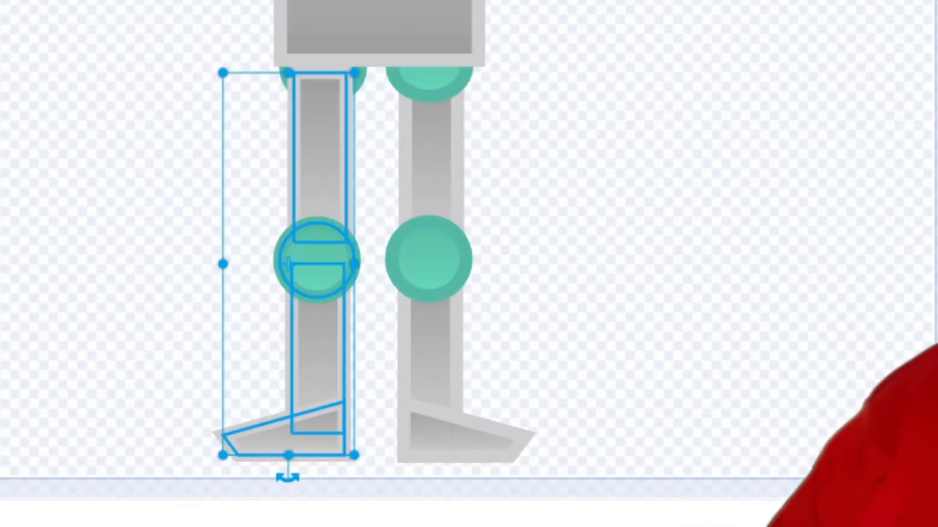
- Group the upper leg, knee, lower leg and foot of the robot's right-hand leg into one whole leg
drag(539, 132, 415, 420)
click(684, 30)
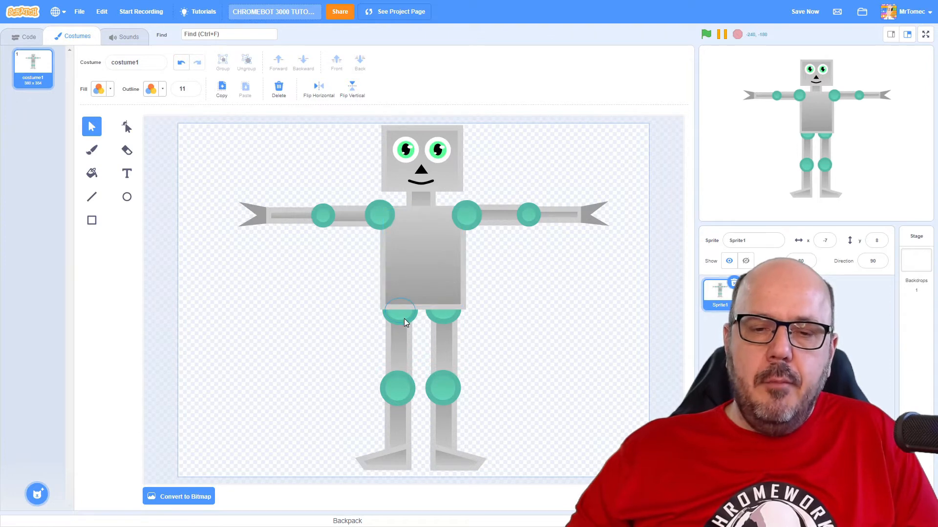
- Group the robot's torso with both shoulder joints and both hip joints
click(418, 262)
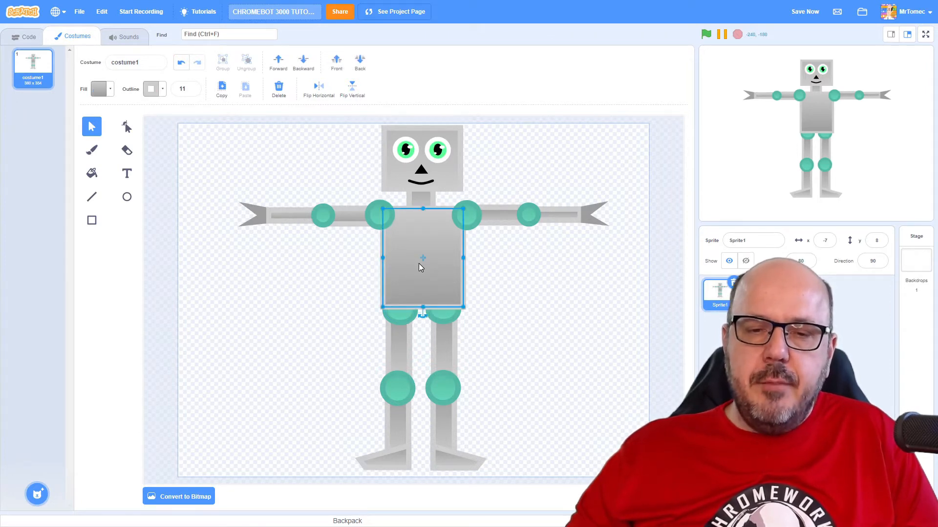
shift+click(379, 213)
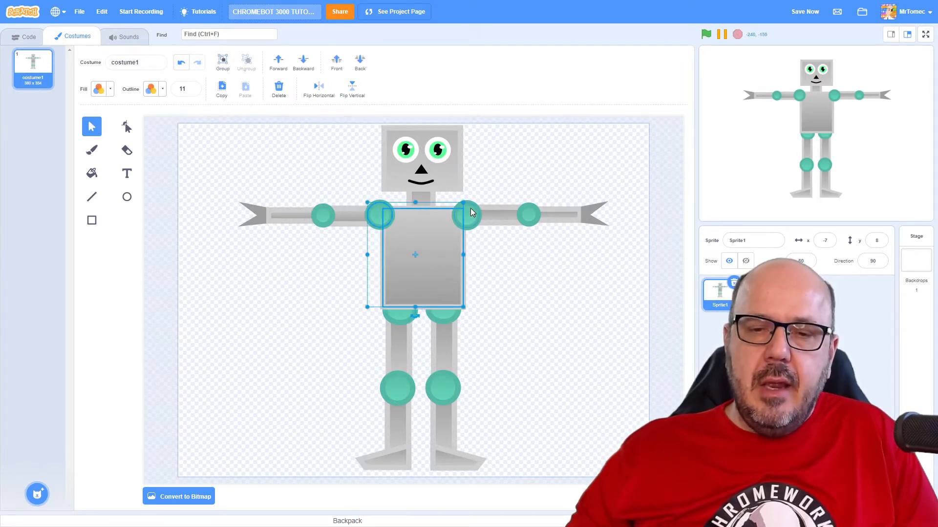
shift+click(469, 217)
shift+click(443, 315)
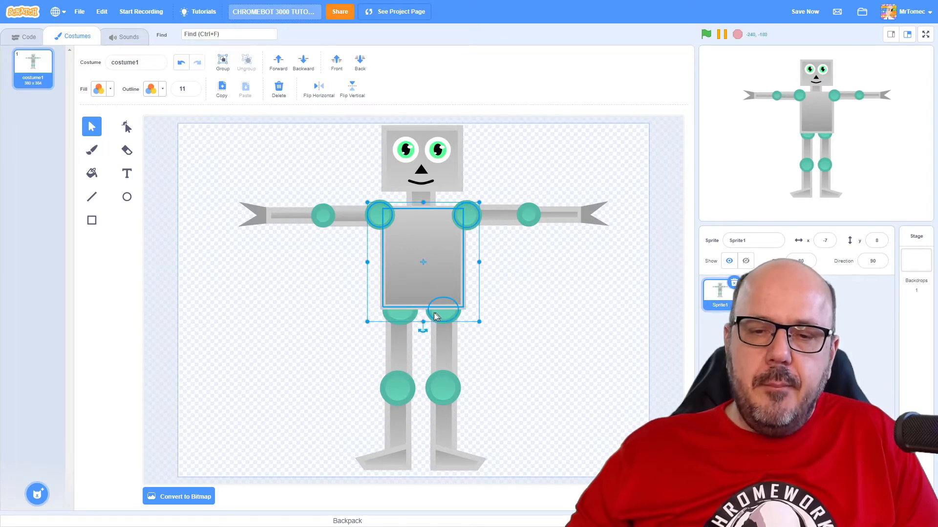
shift+click(393, 314)
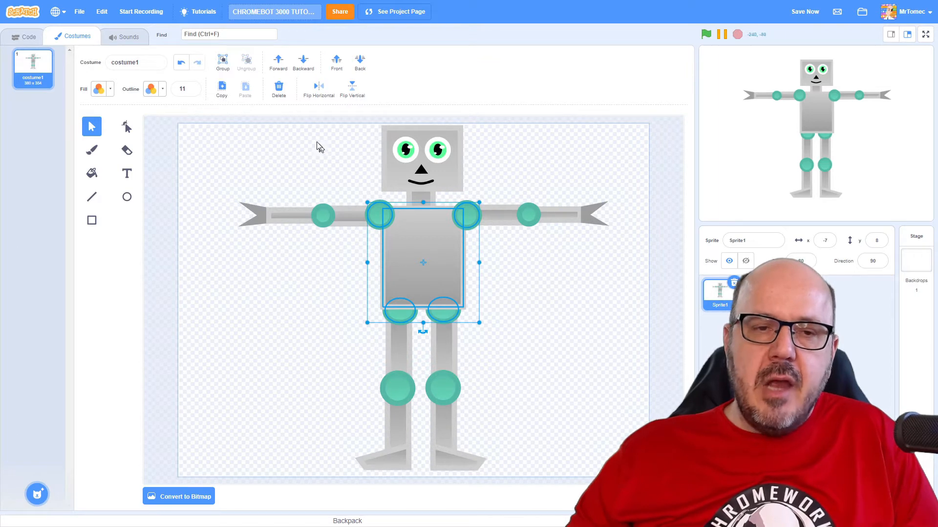
click(222, 61)
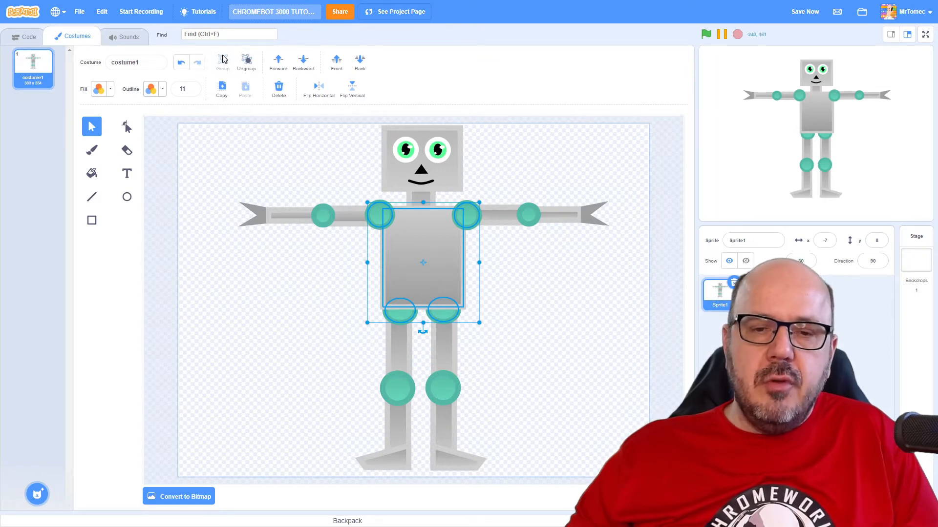
- Move the torso group away from the limbs to test that its joints follow, and undo the move
click(550, 273)
click(437, 268)
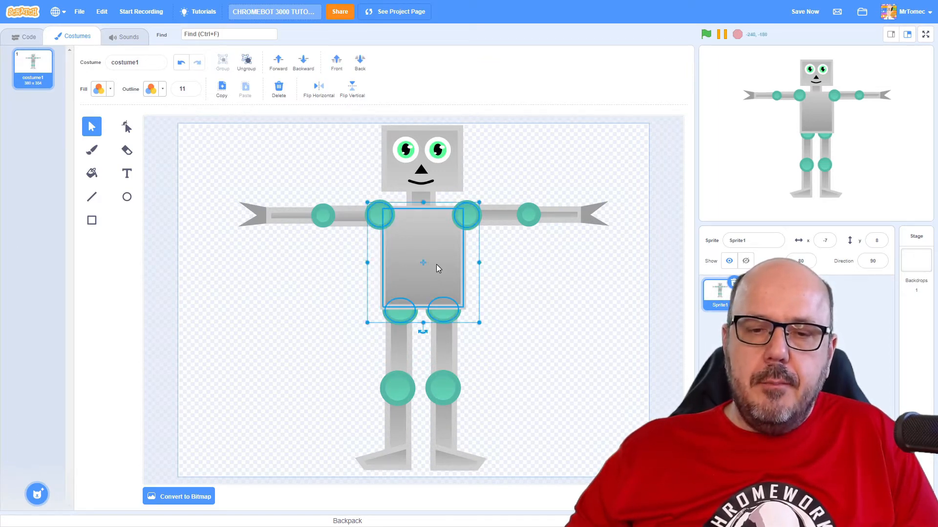
drag(437, 267, 524, 286)
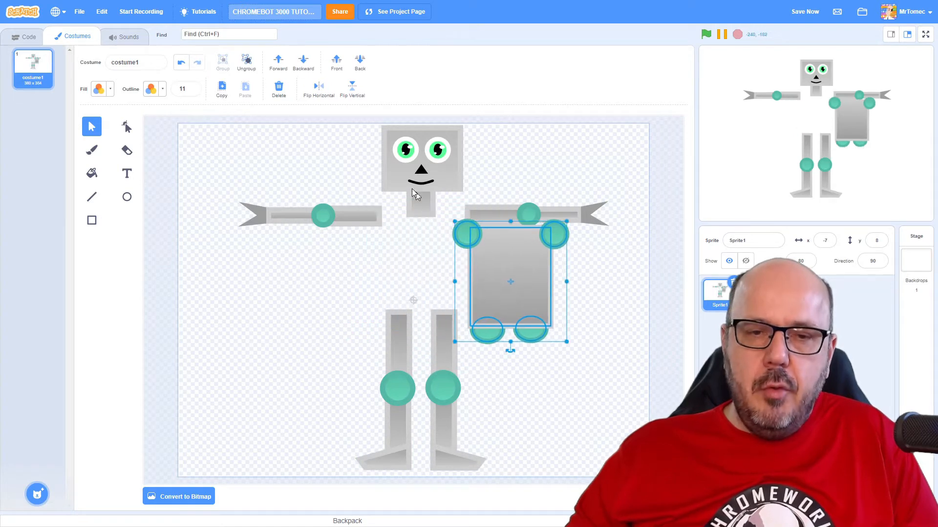
click(181, 63)
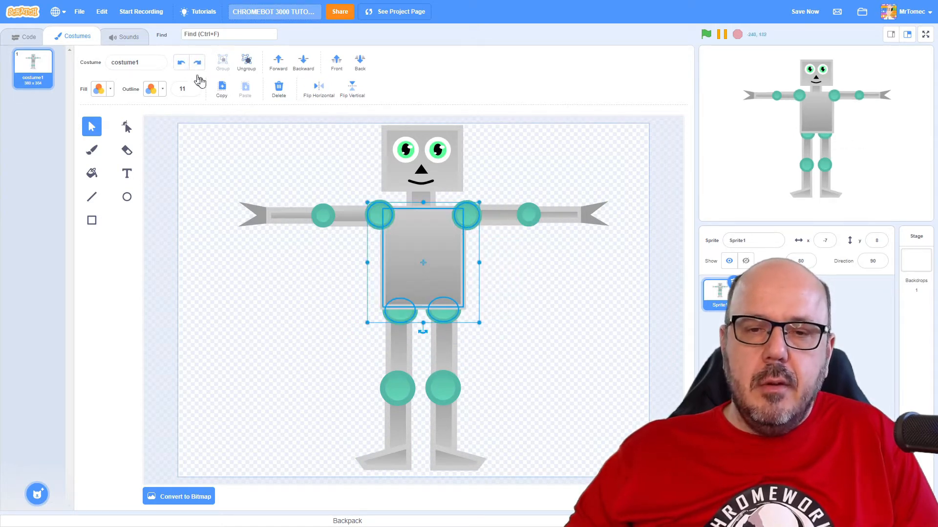
click(553, 297)
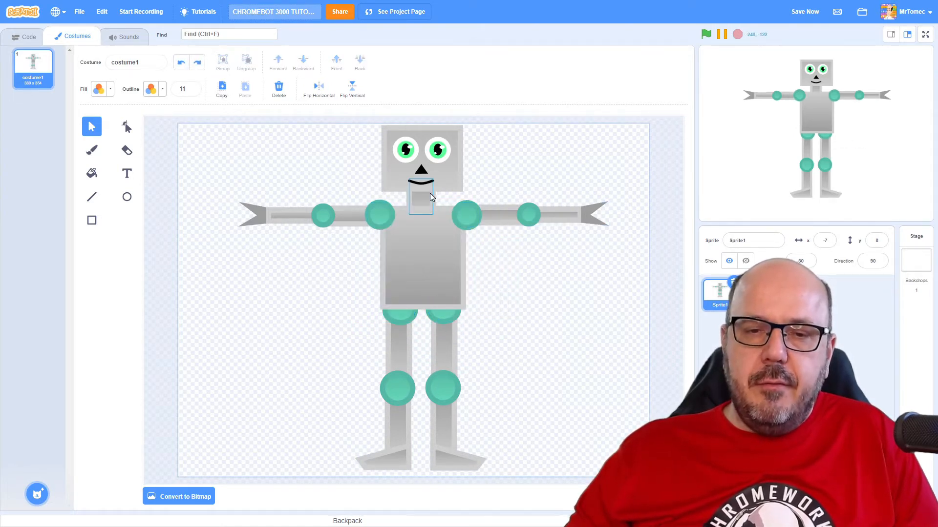
- Group the neck with the robot's torso and joints group
click(437, 234)
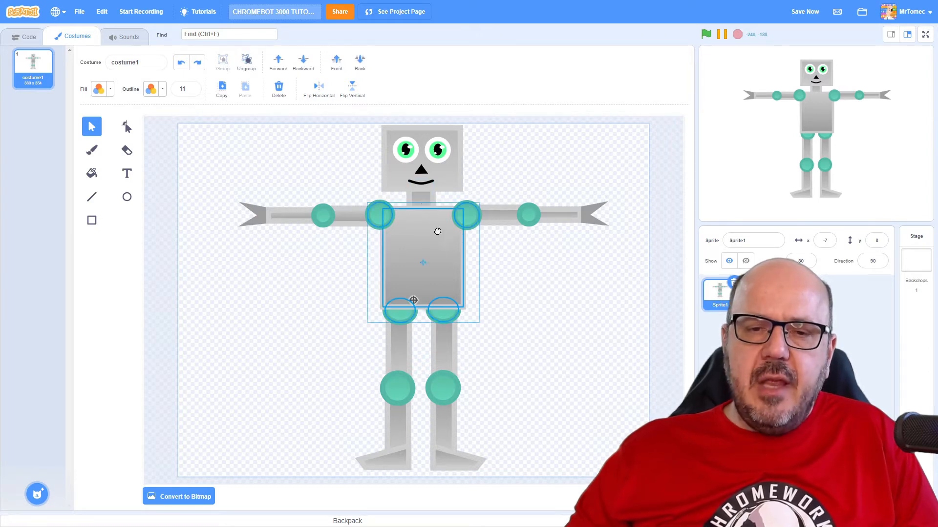
shift+click(422, 197)
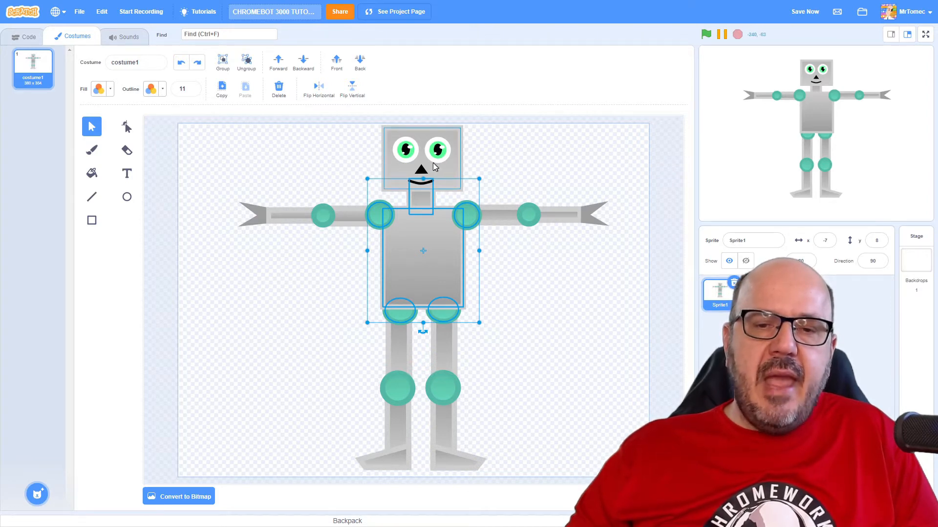
click(229, 59)
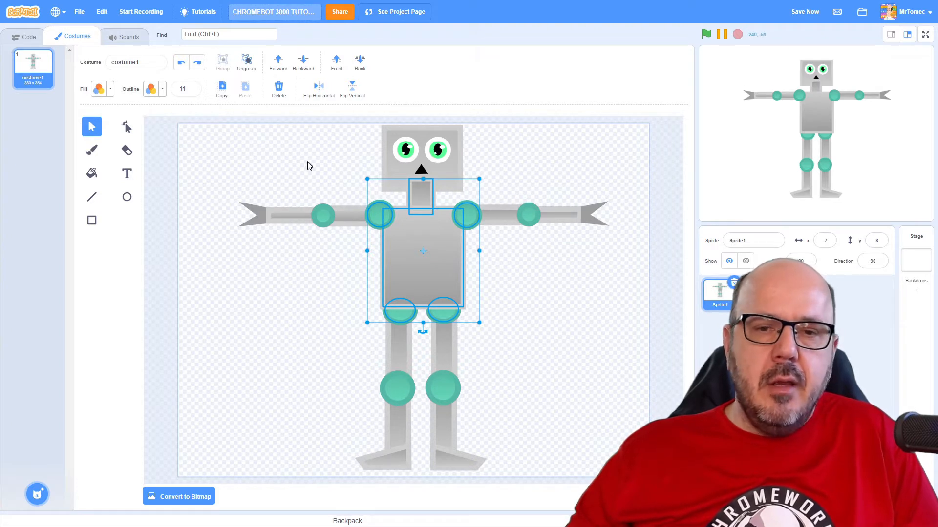
click(308, 166)
click(418, 149)
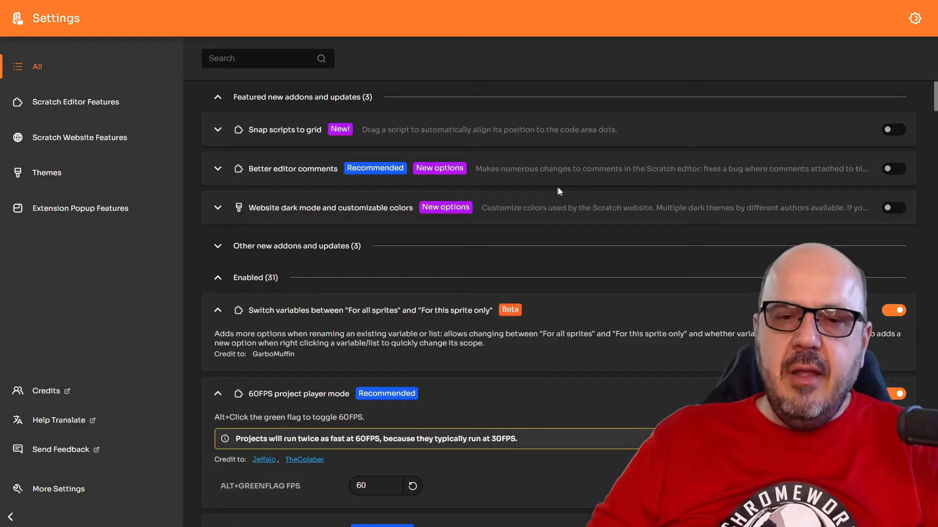
- Look through the list of enabled addons in the Scratch Addons settings
scroll(562, 188, down, 3)
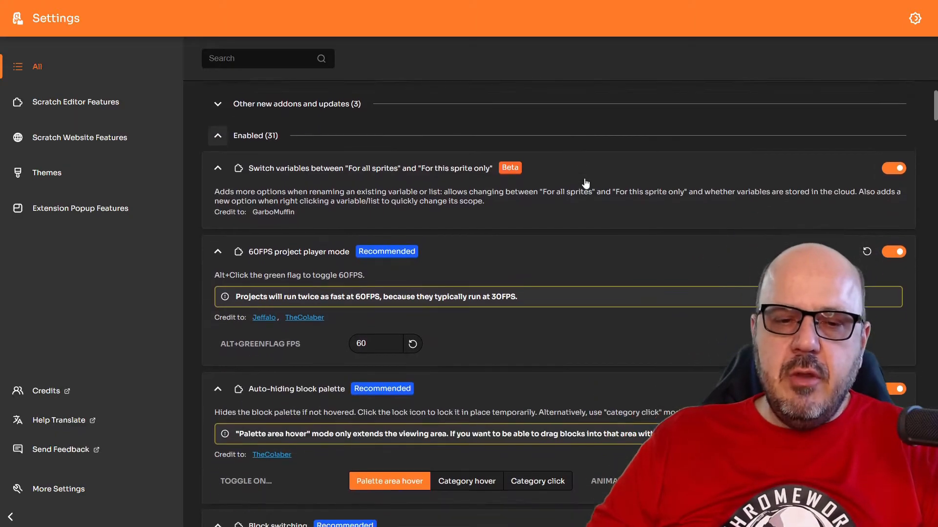
scroll(585, 182, down, 13)
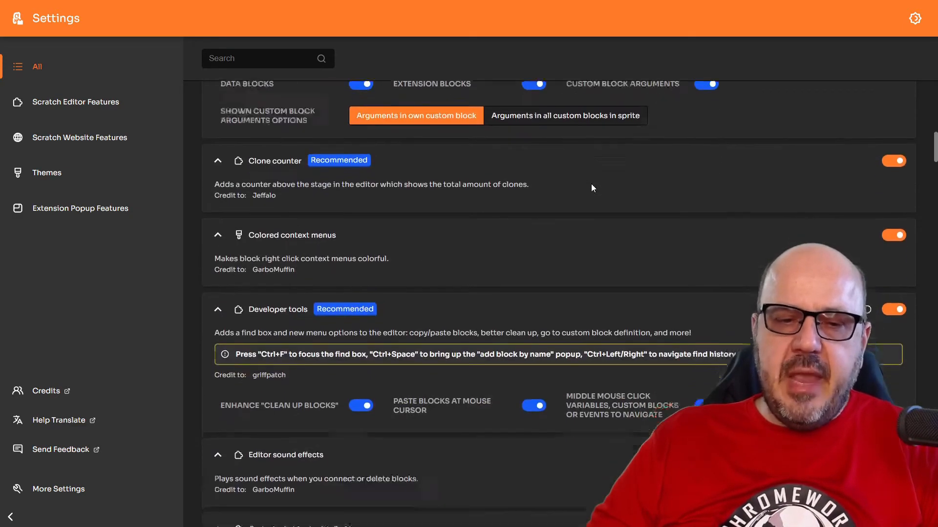
scroll(592, 188, down, 8)
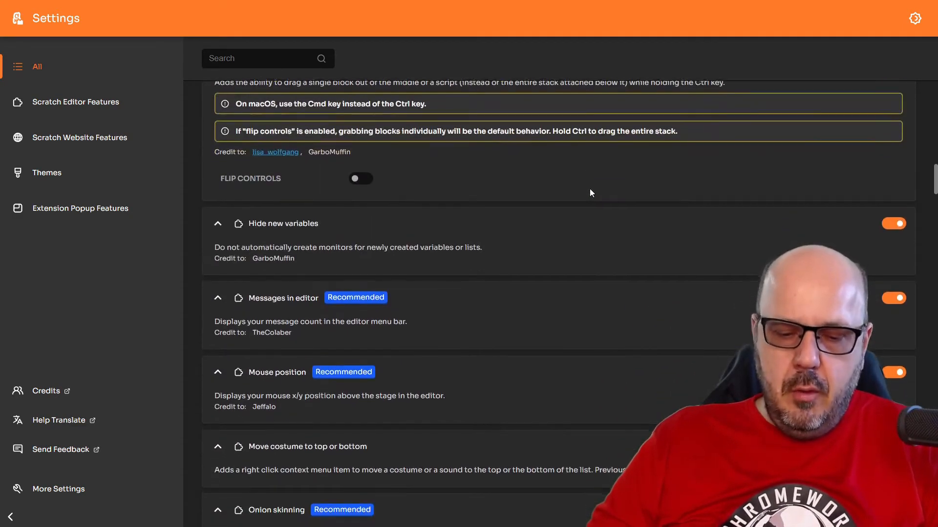
scroll(590, 193, down, 15)
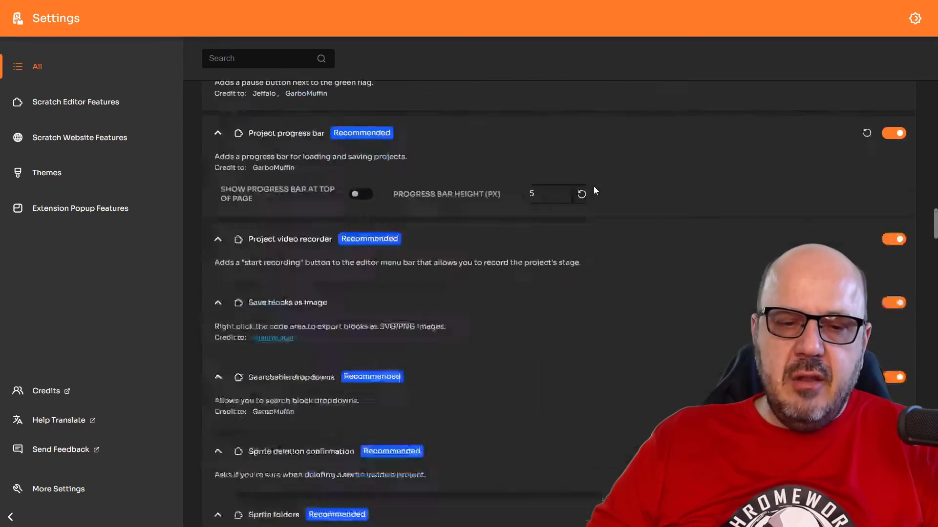
scroll(593, 190, down, 7)
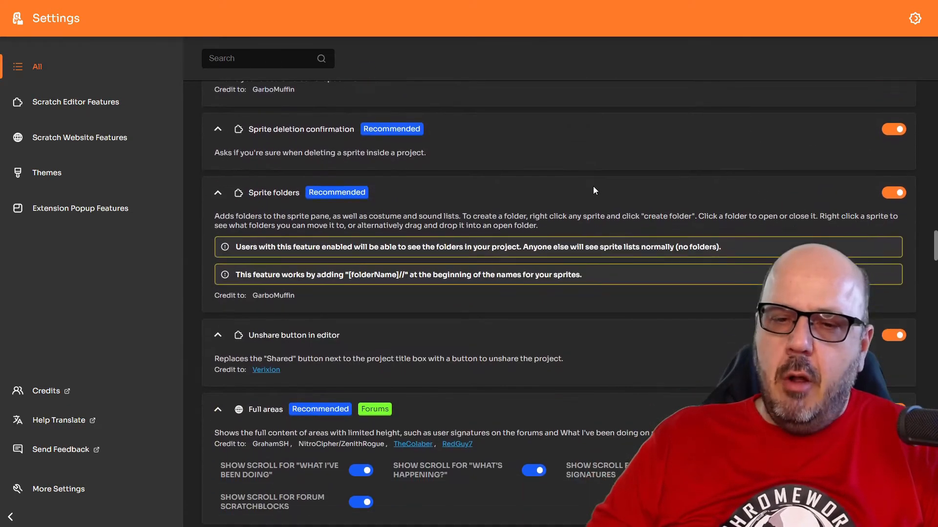
scroll(593, 190, down, 3)
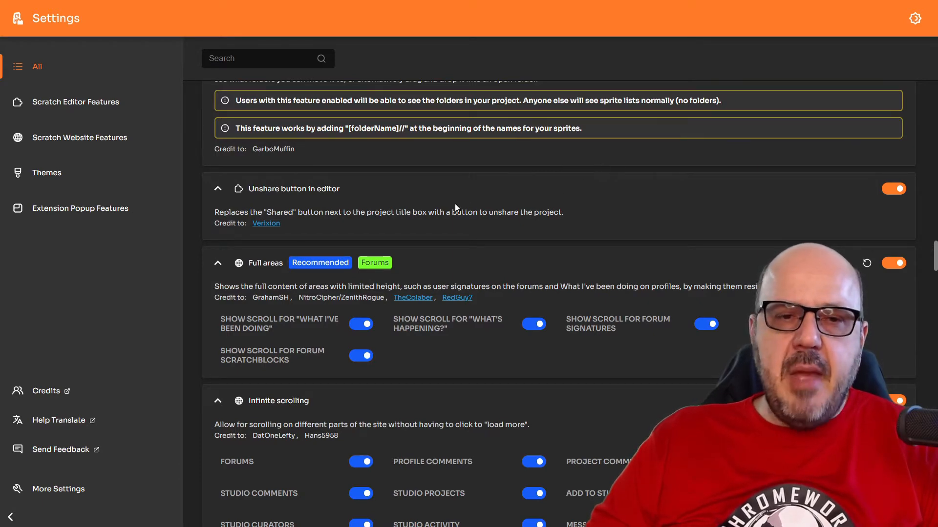
scroll(455, 207, up, 3)
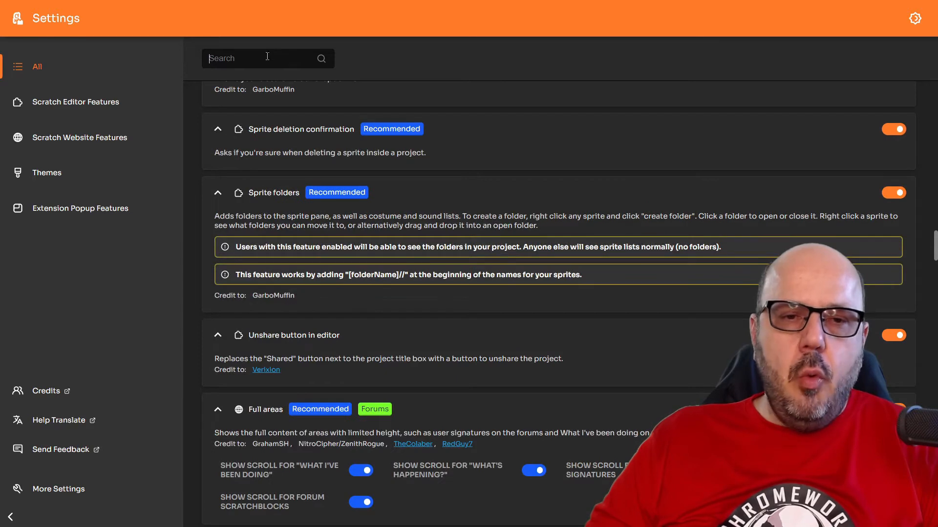
- Search the addons for "onion" and switch the Onion skinning addon off and back on
click(293, 55)
text(on)
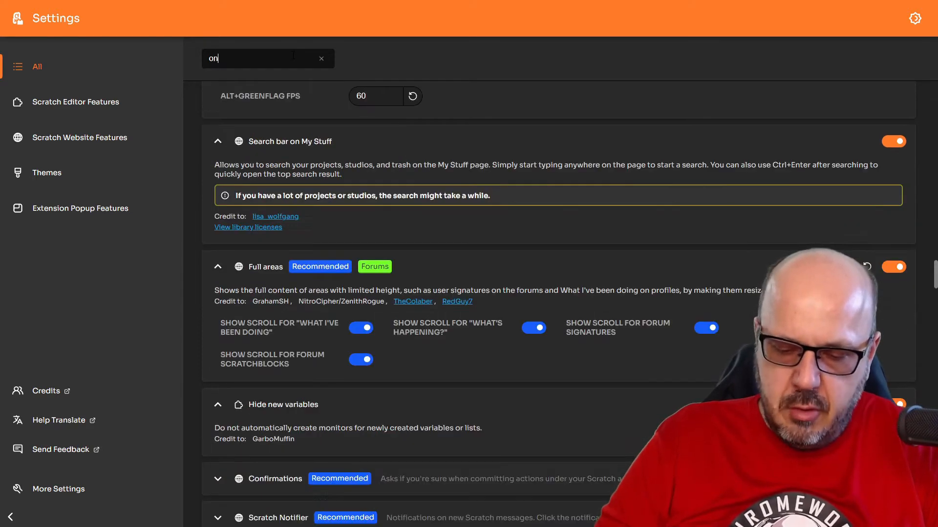
text(ion)
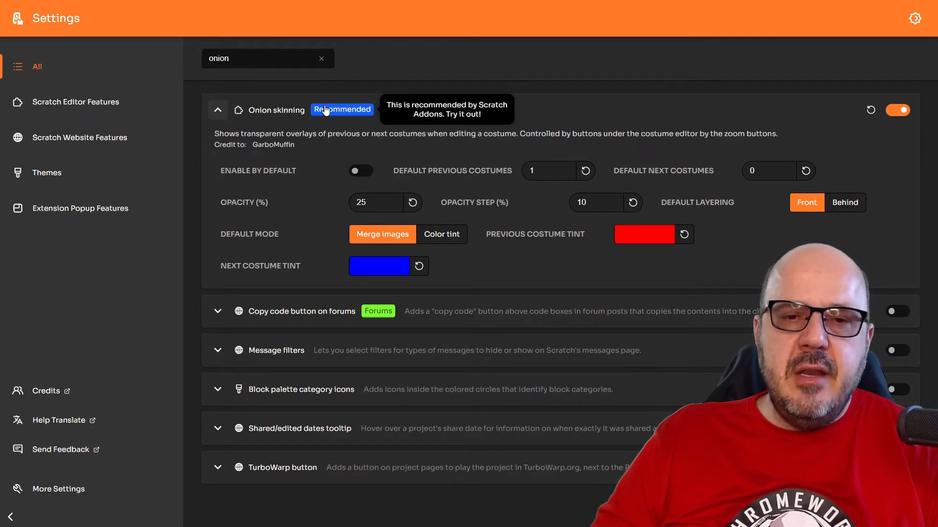
click(891, 112)
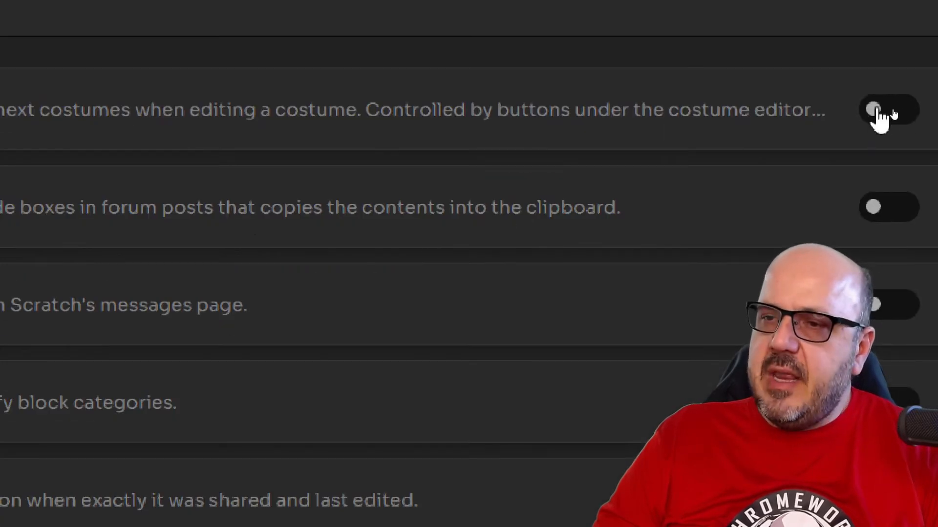
click(902, 113)
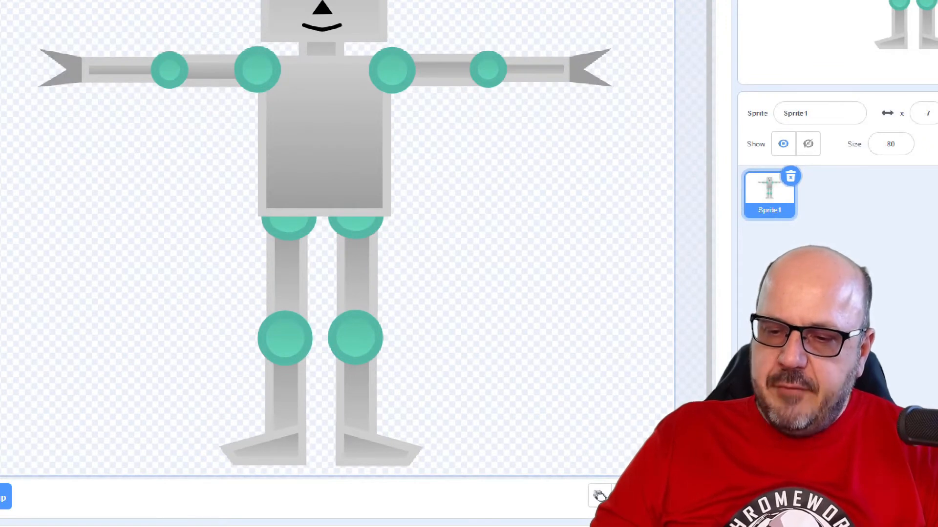
- Toggle onion skinning for the robot costume in the Scratch costume editor
click(599, 496)
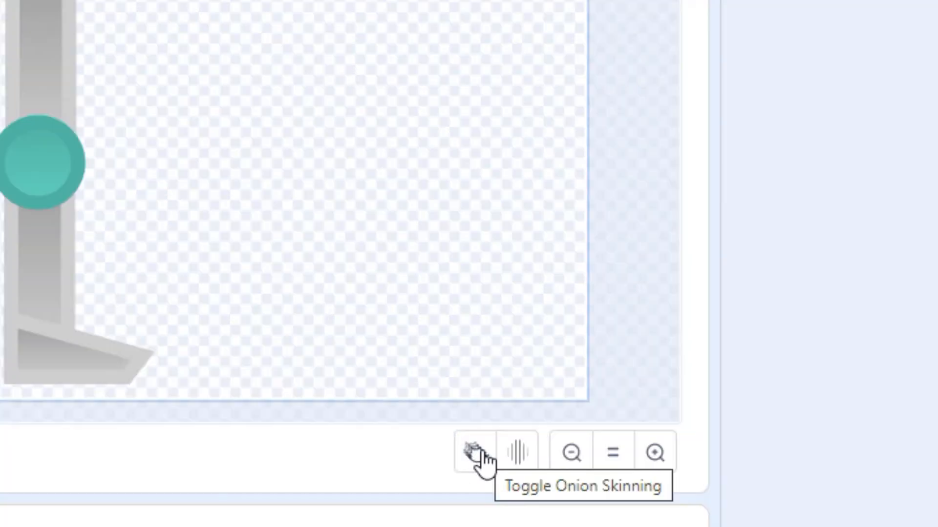
click(482, 456)
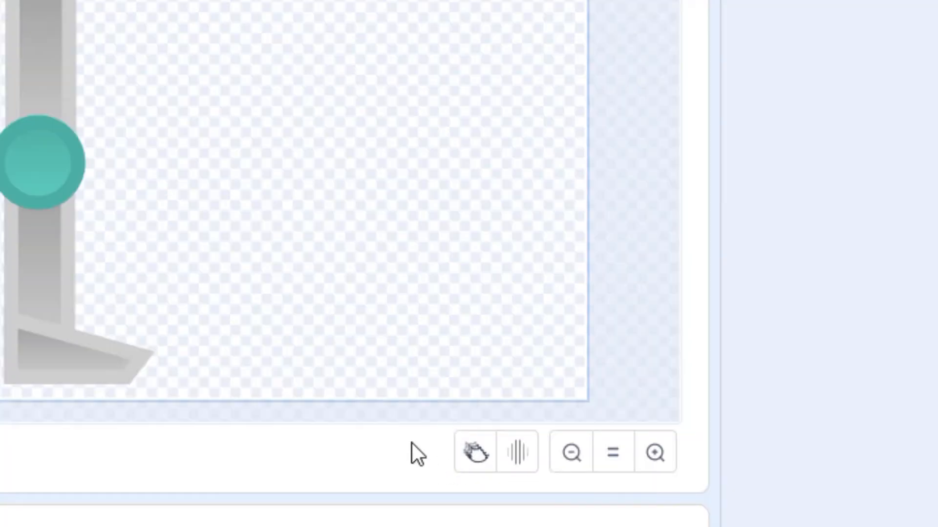
click(468, 460)
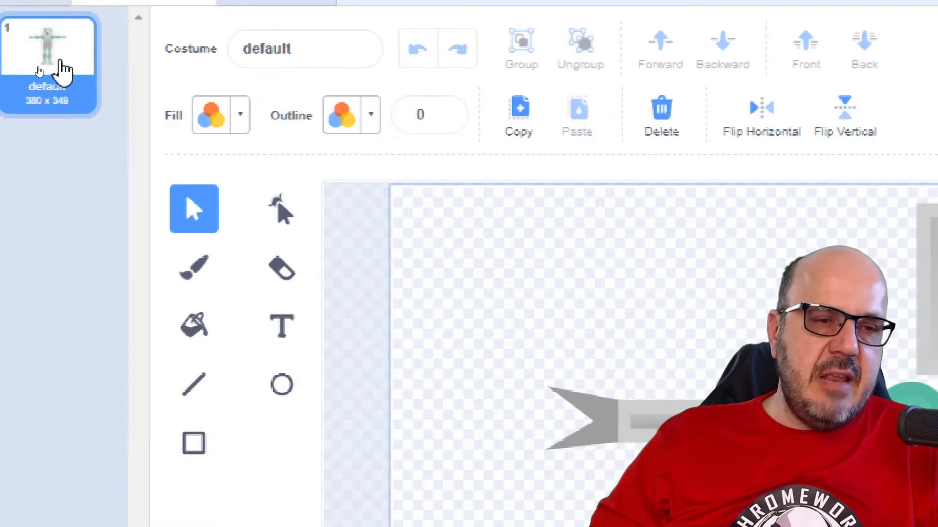
- Duplicate the default costume and rename the copy as egyptian
right_click(38, 69)
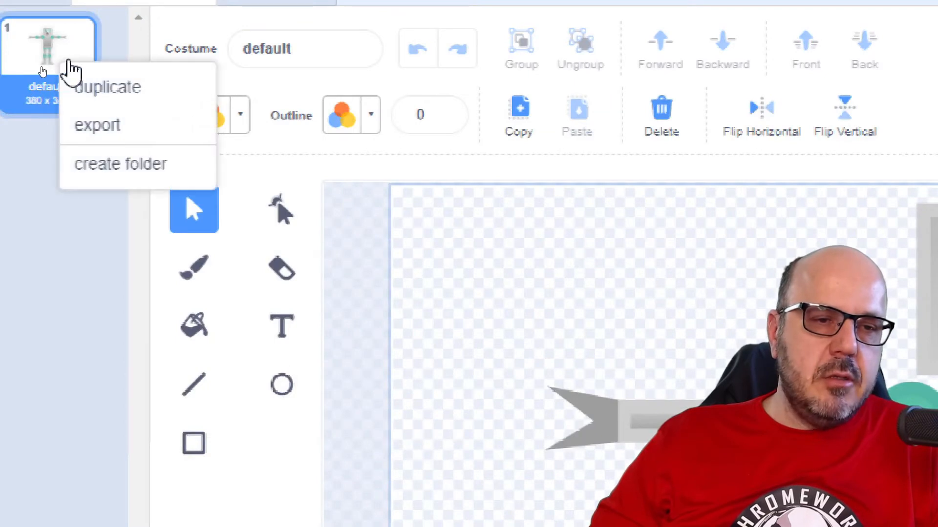
click(103, 93)
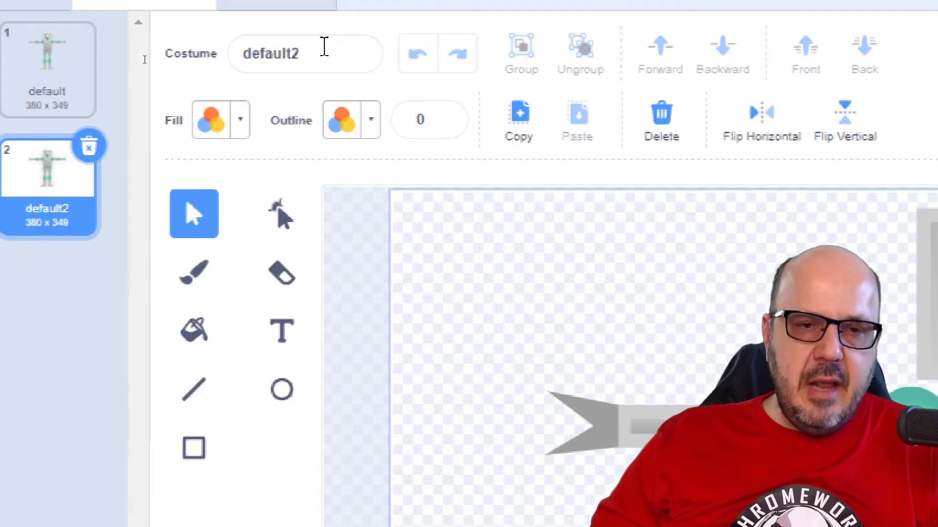
click(324, 49)
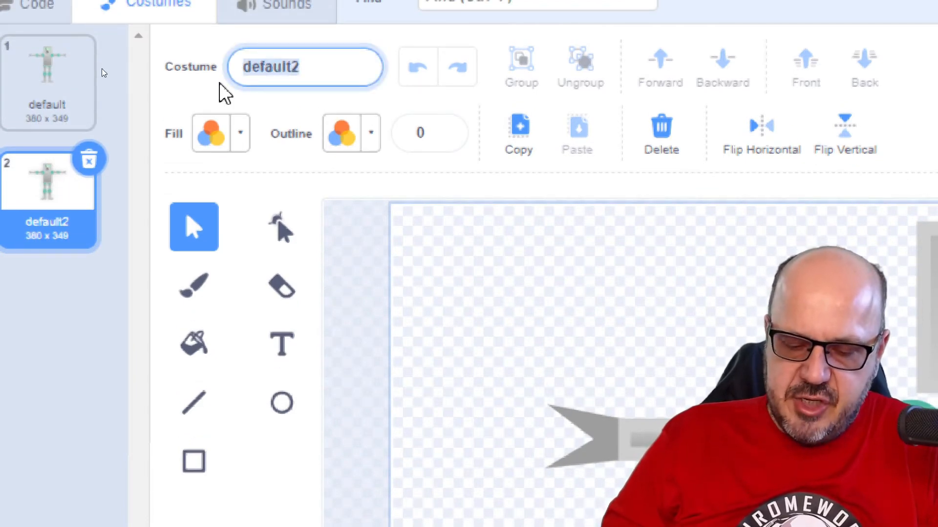
text(egyop)
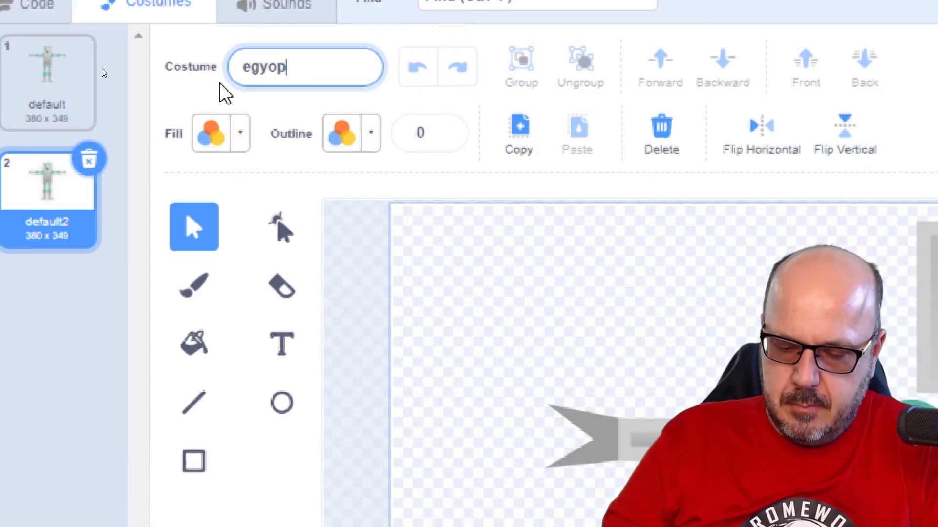
text(t)
key(BackSpace)
key(BackSpace)
key(BackSpace)
text(t)
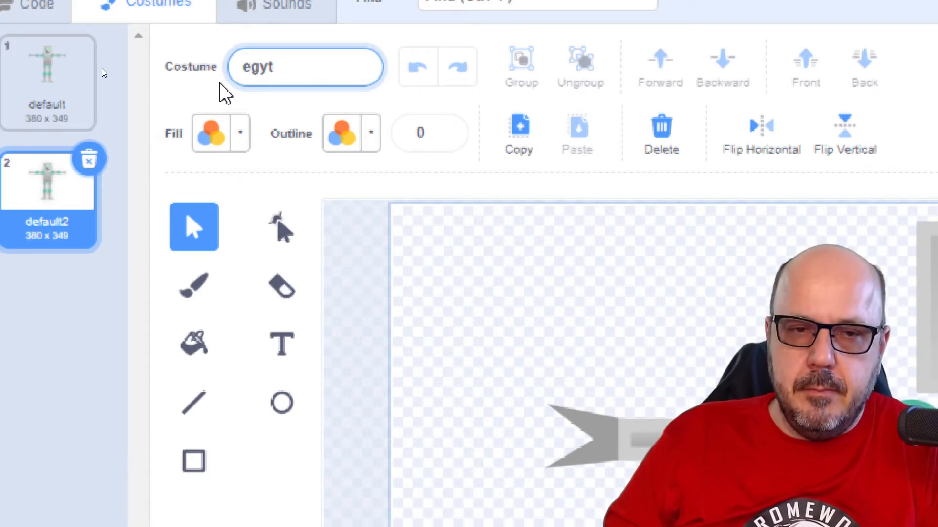
key(BackSpace)
text(ptian)
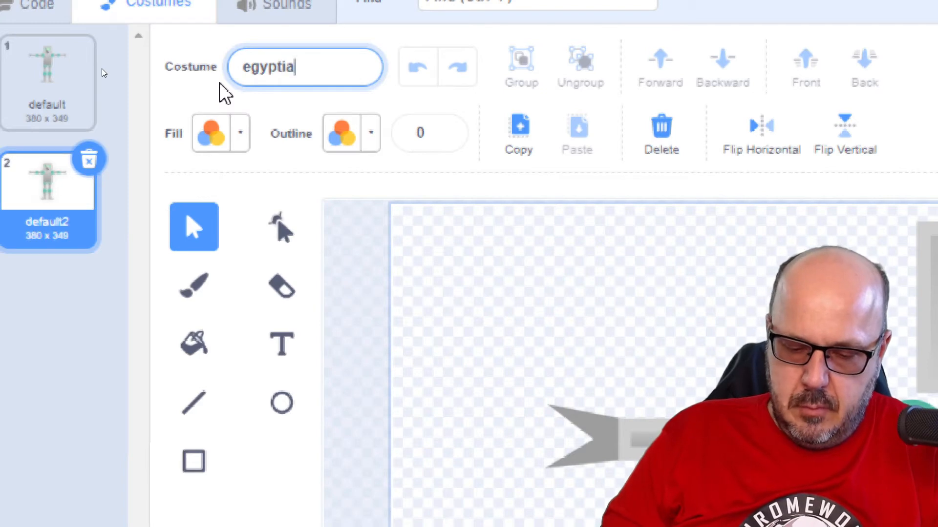
click(167, 80)
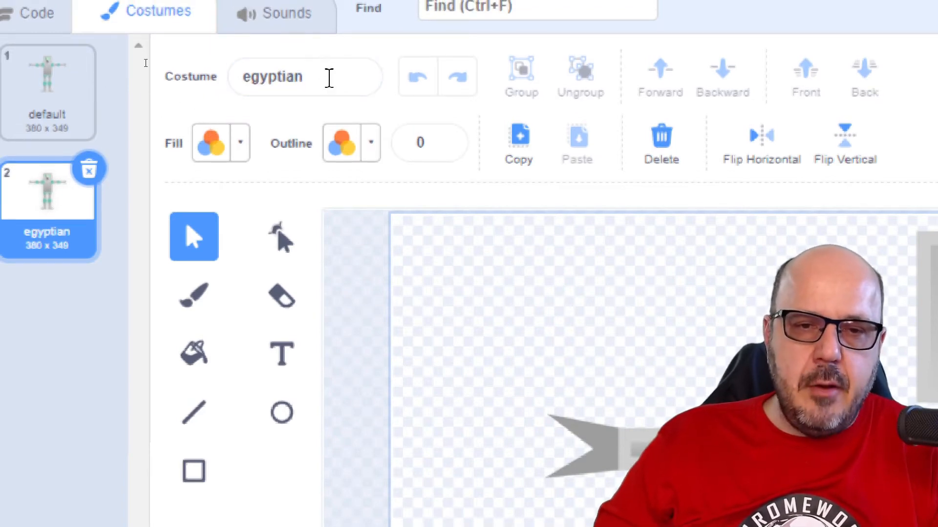
- Rename the egyptian costume as egyptian1
click(329, 70)
text(1)
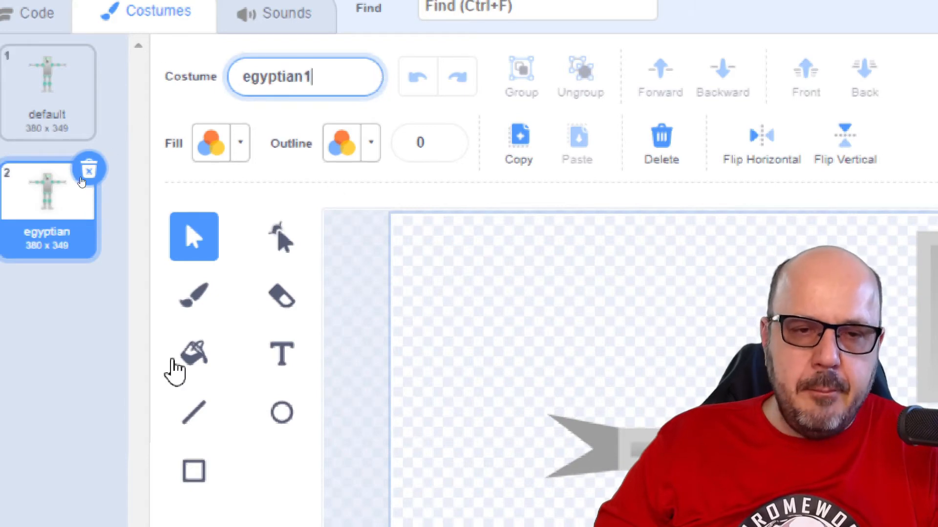
click(156, 337)
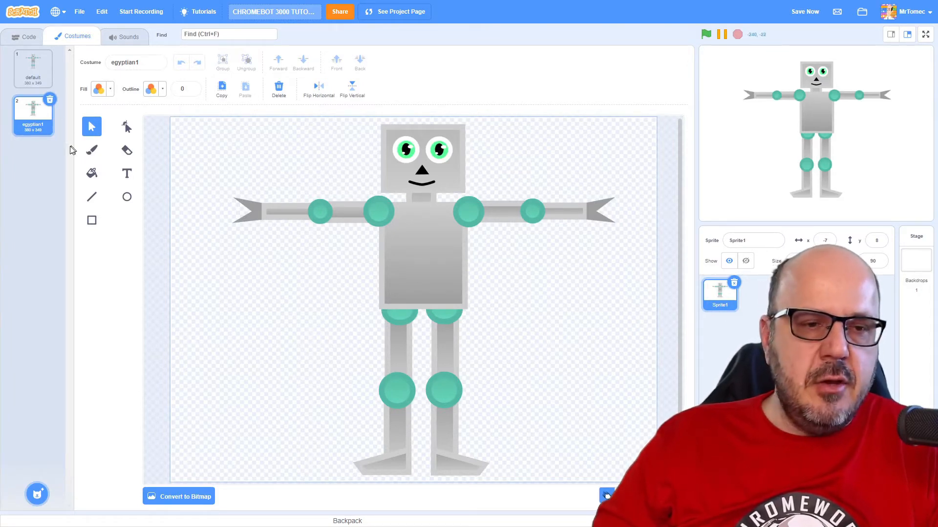
- Ungroup the robot's left-hand arm in the egyptian1 costume so that the forearm can move separately
click(275, 215)
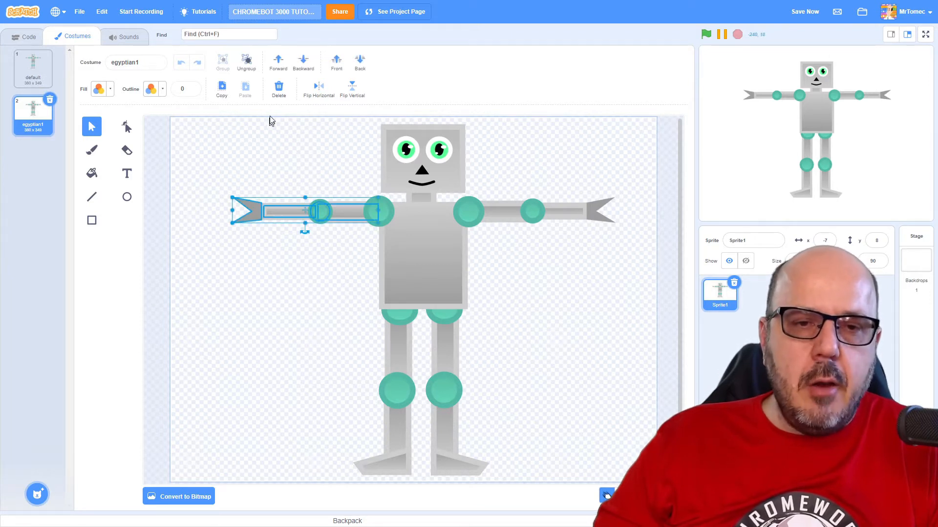
click(247, 63)
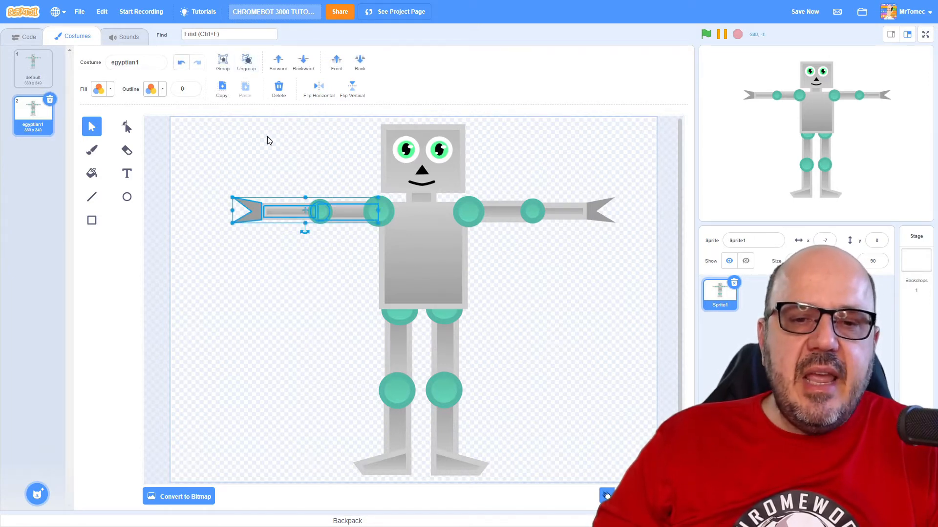
click(268, 140)
- Rotate the left-hand forearm and claw slightly upward from the elbow in the egyptian1 costume
click(273, 210)
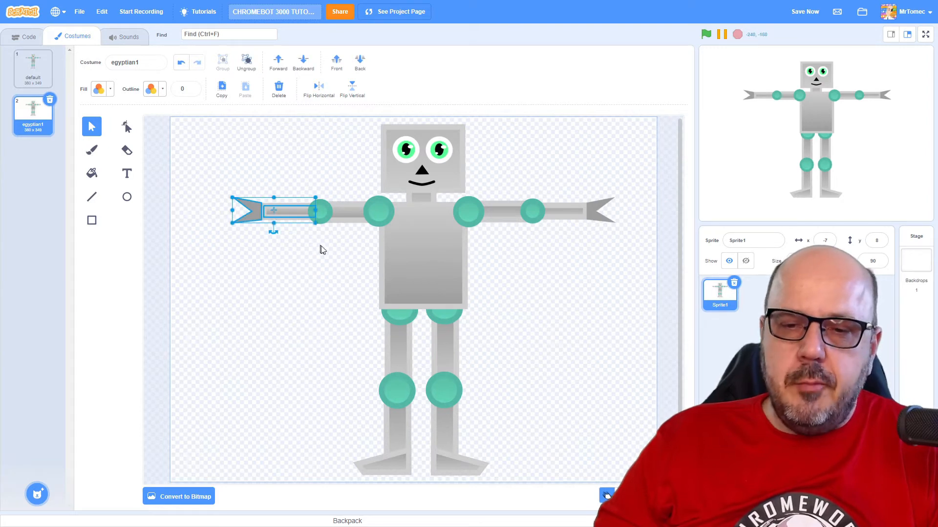
click(675, 496)
click(675, 496)
click(676, 496)
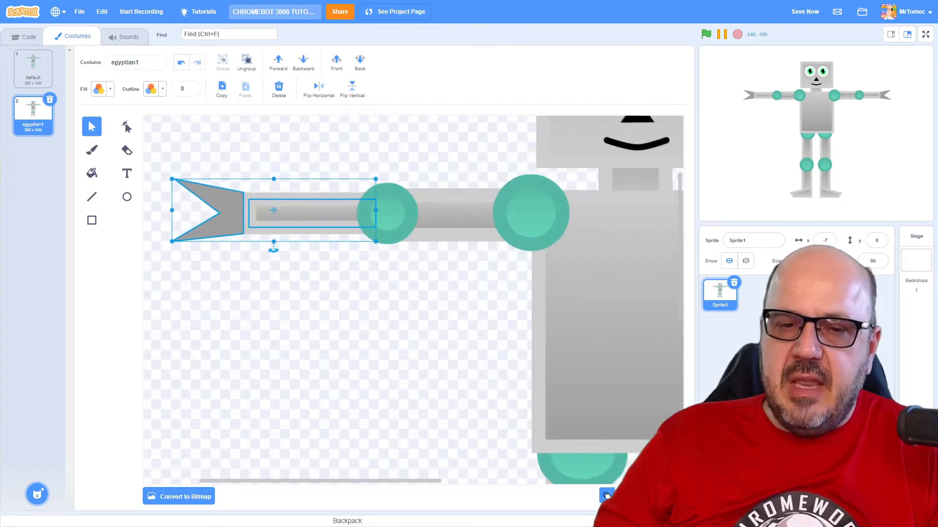
scroll(489, 404, up, 1)
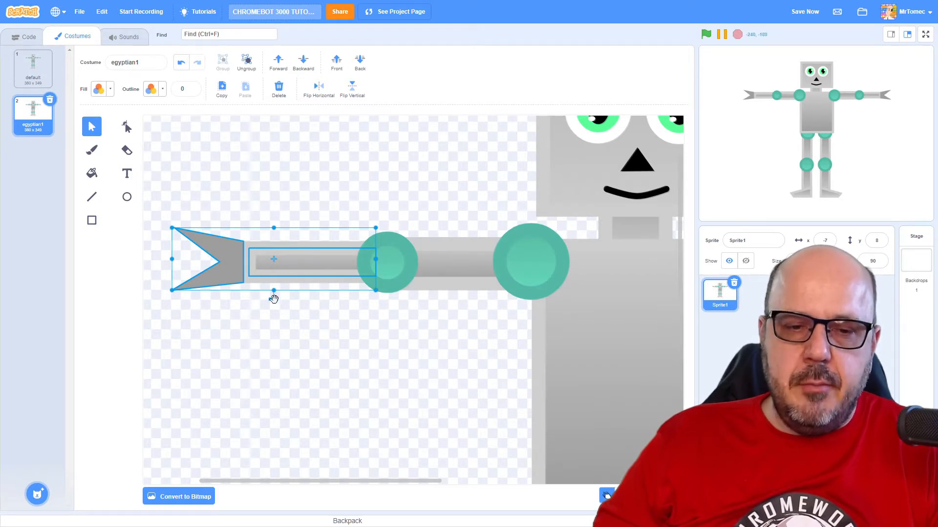
drag(272, 297, 307, 241)
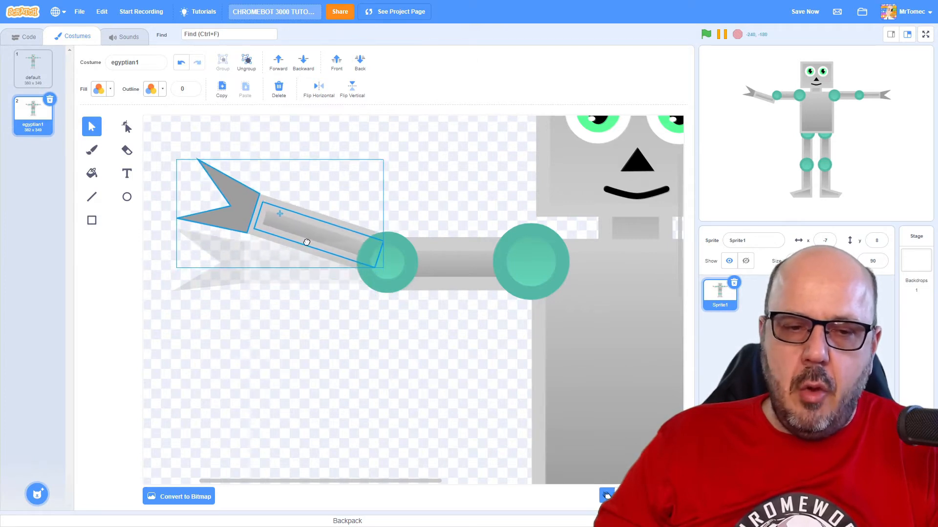
click(303, 294)
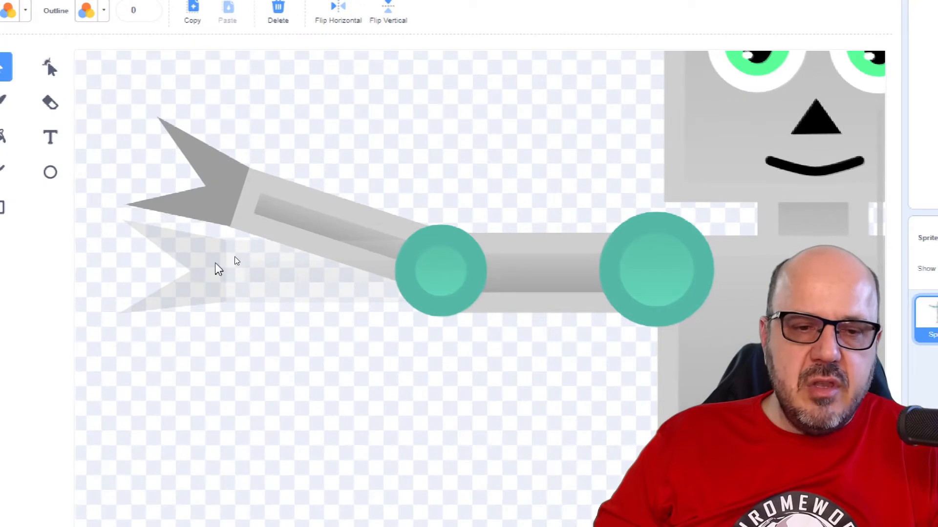
click(322, 258)
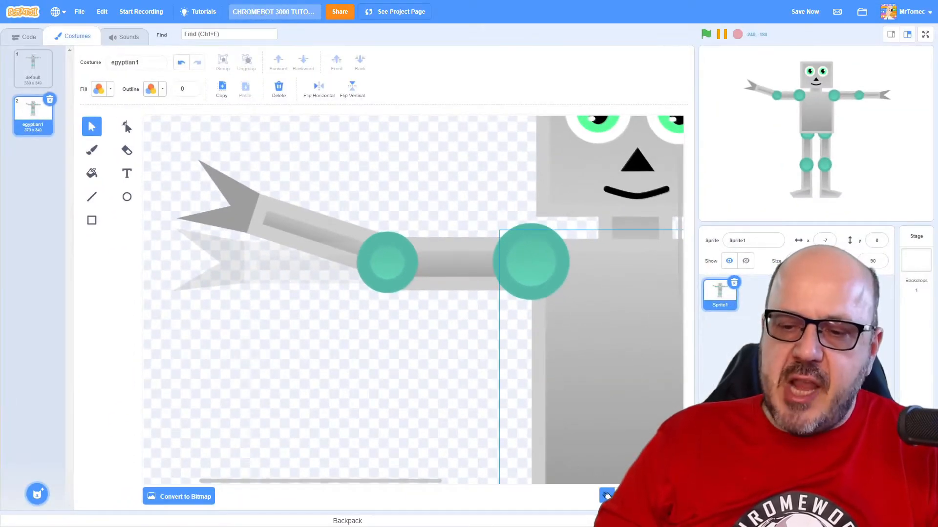
- Set the onion skinning opacity to 51% and close its settings
click(613, 490)
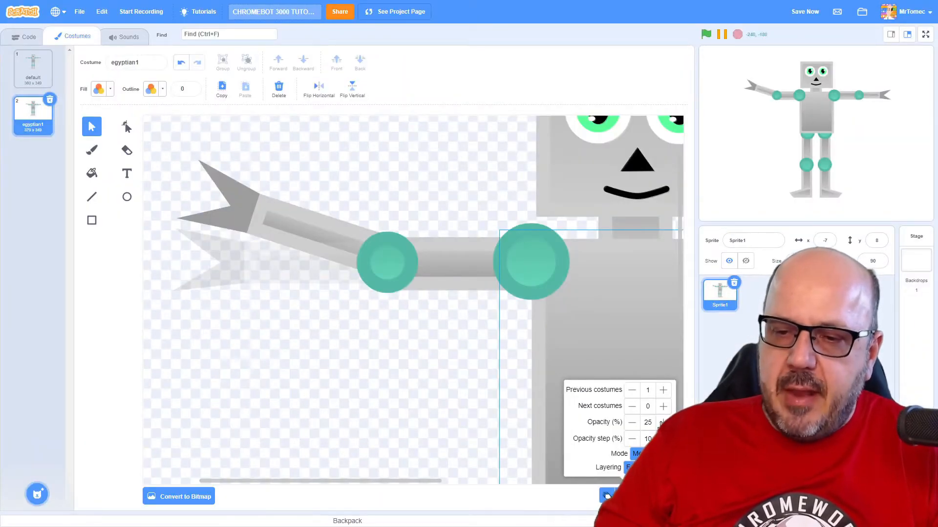
click(661, 423)
click(661, 423)
click(662, 423)
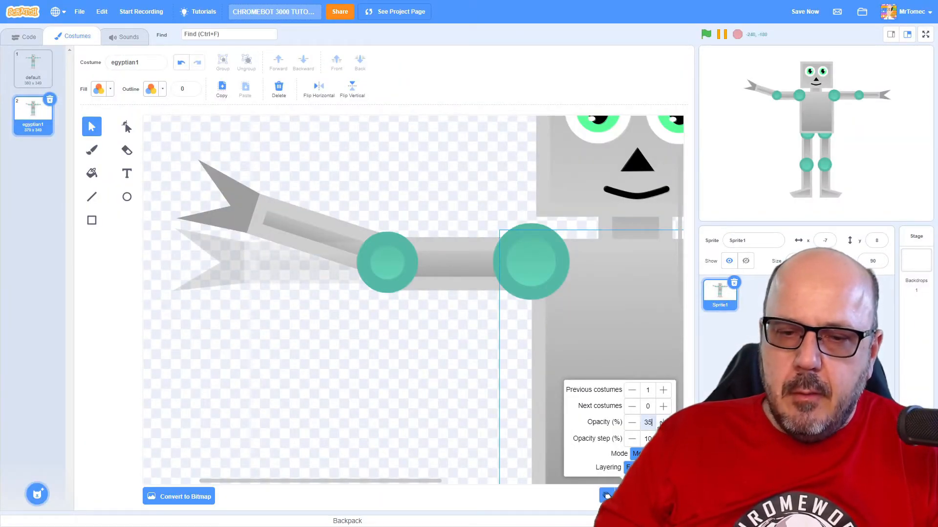
click(660, 423)
click(660, 423)
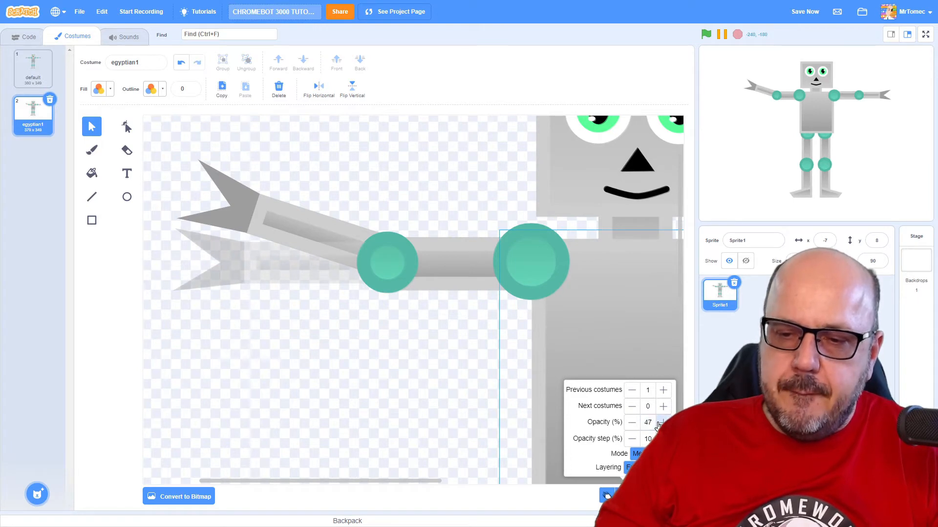
click(660, 424)
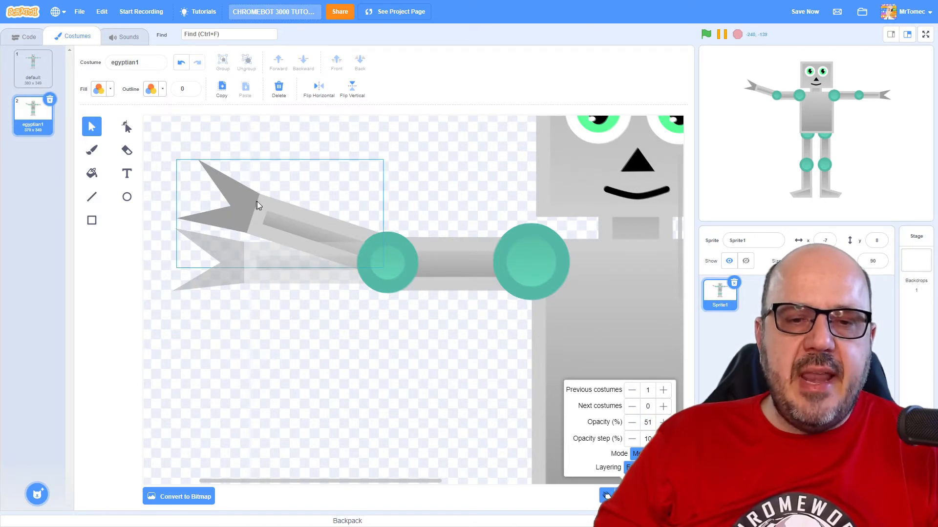
scroll(405, 195, up, 4)
scroll(419, 191, down, 2)
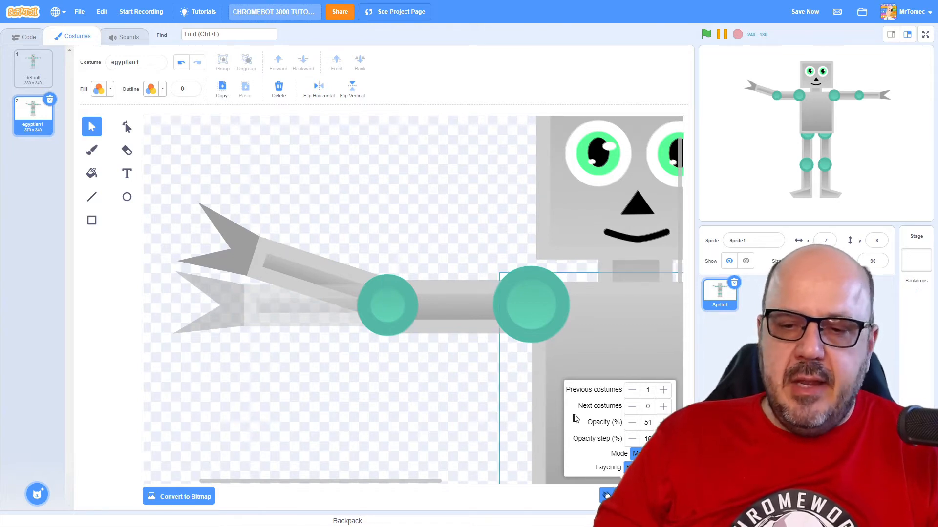
click(606, 496)
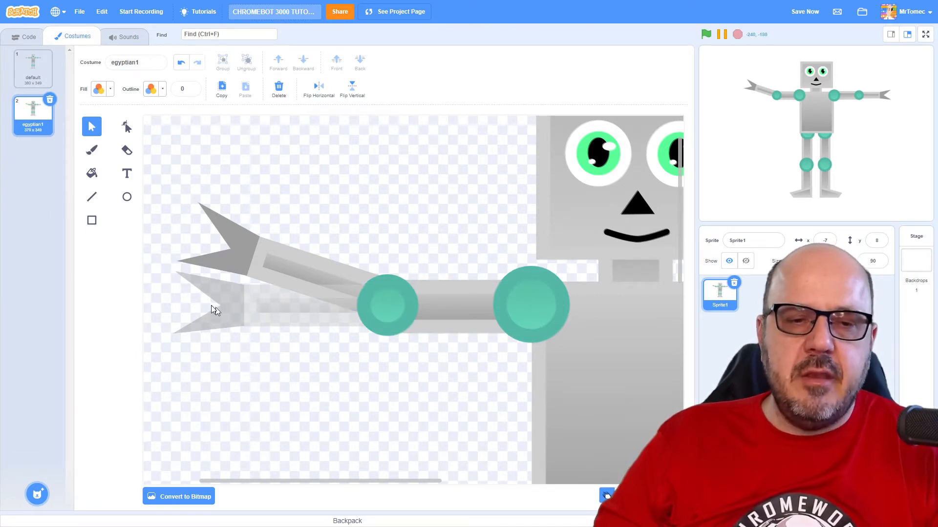
- Duplicate the egyptian1 costume and select the raised forearm in the copy
right_click(34, 122)
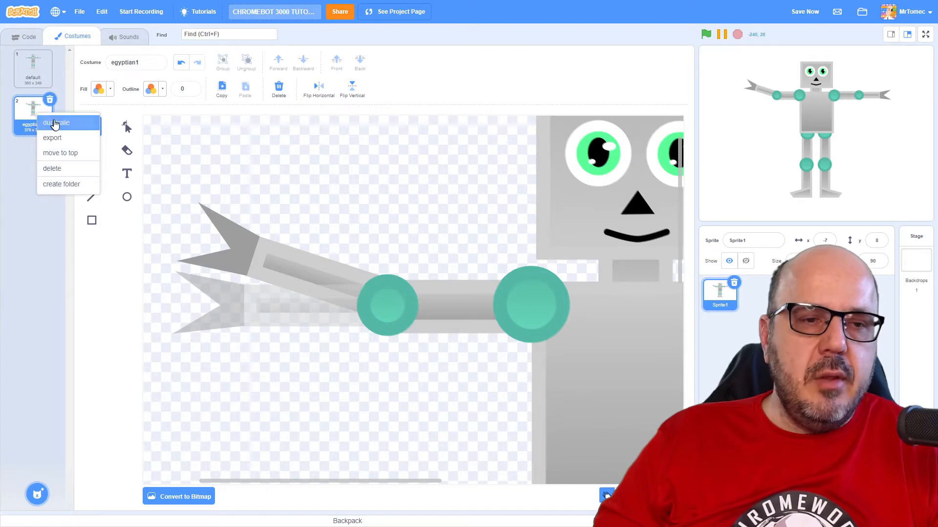
click(49, 128)
click(269, 248)
click(265, 253)
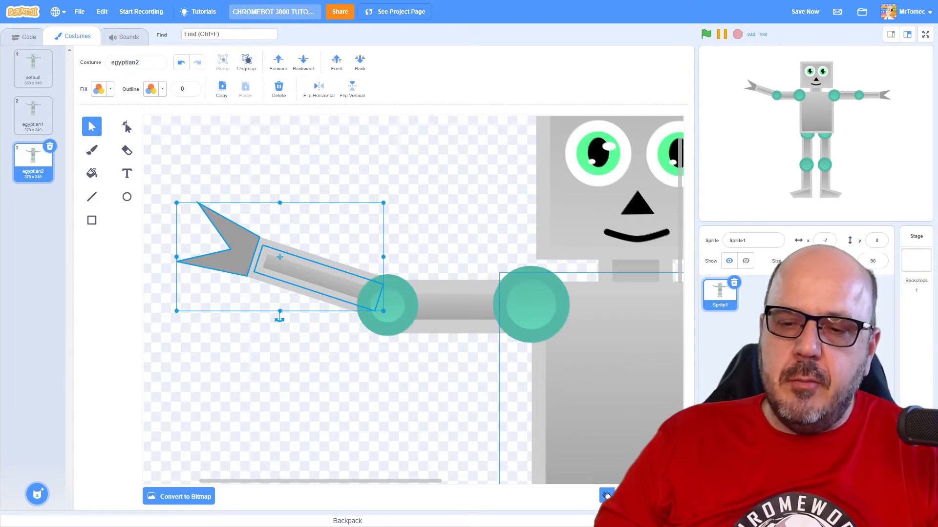
- Set onion skinning to show 2 previous costumes
click(606, 494)
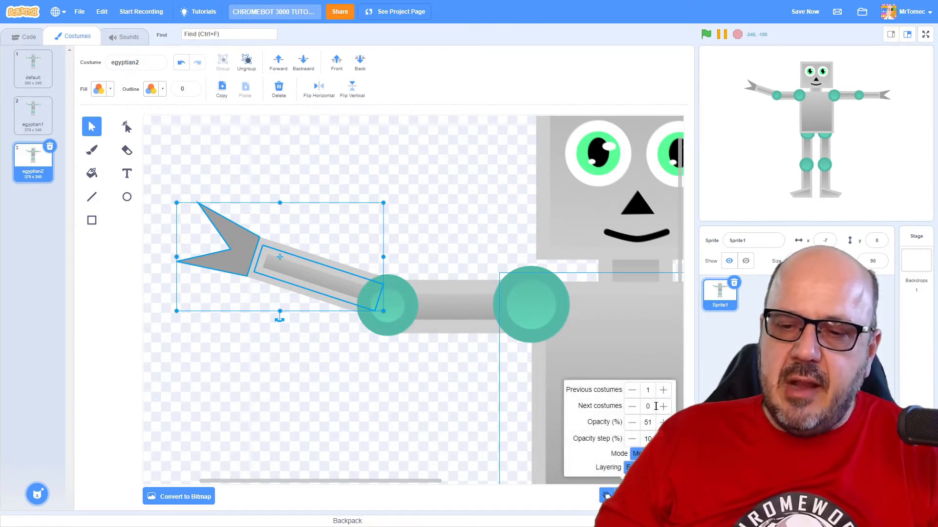
click(664, 390)
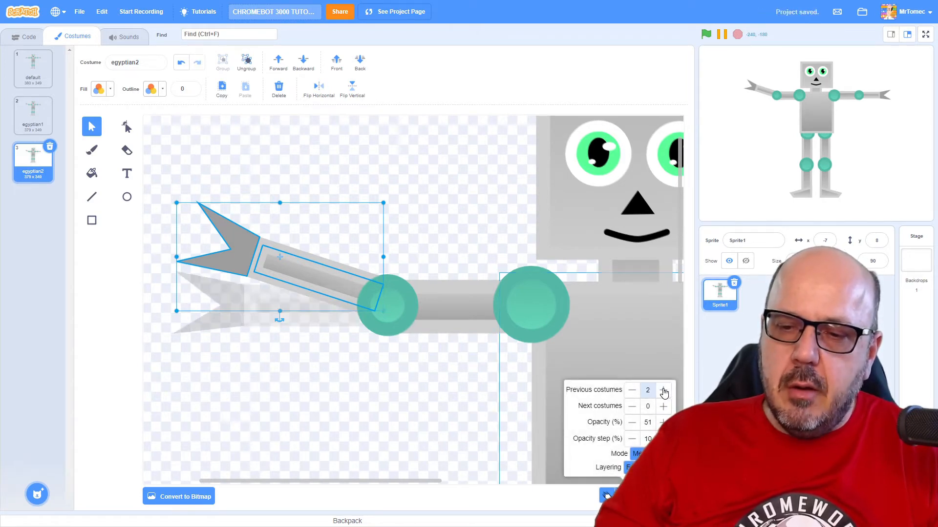
click(449, 389)
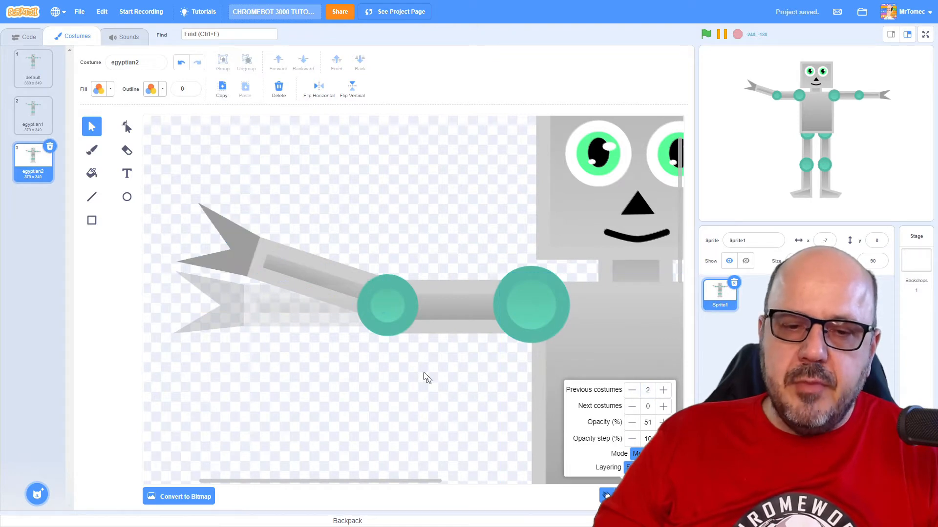
- Rotate the forearm in egyptian2 further upward into a diagonal pose and compare it with the default and egyptian1 costumes
click(332, 290)
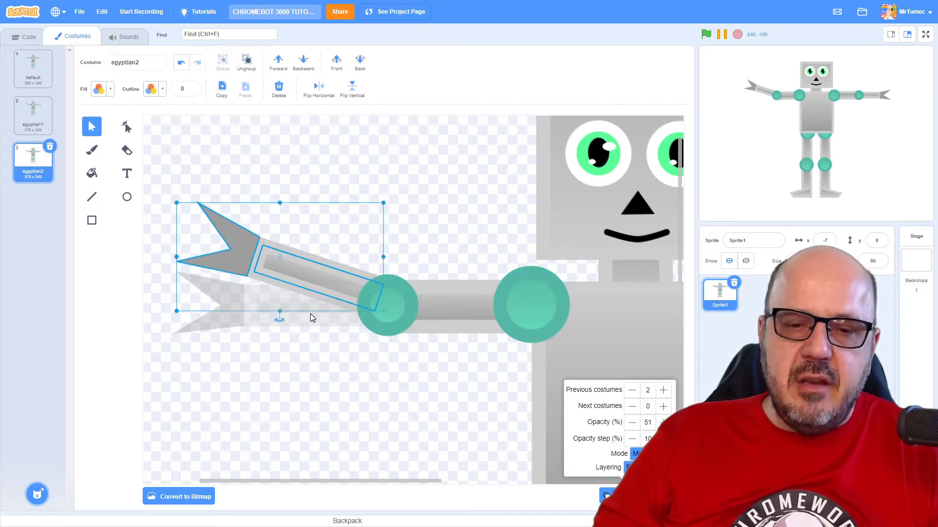
drag(279, 319, 307, 258)
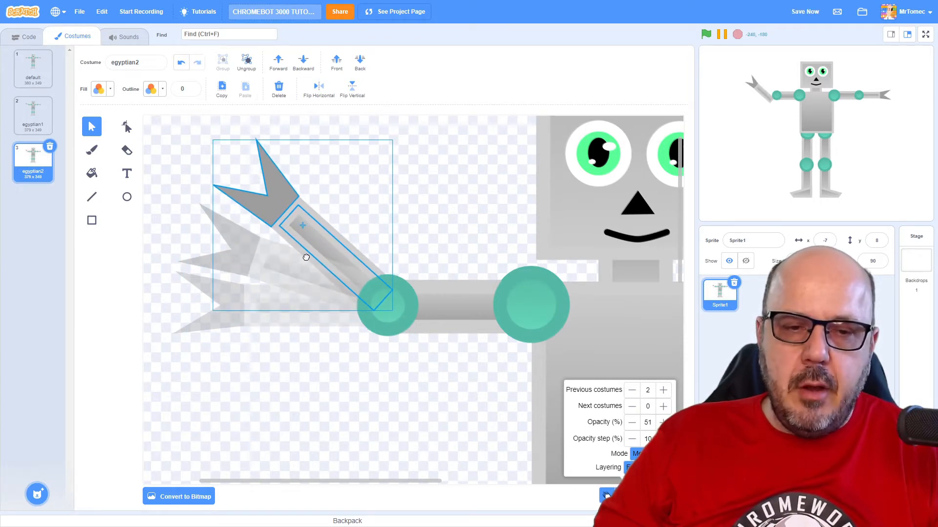
click(35, 110)
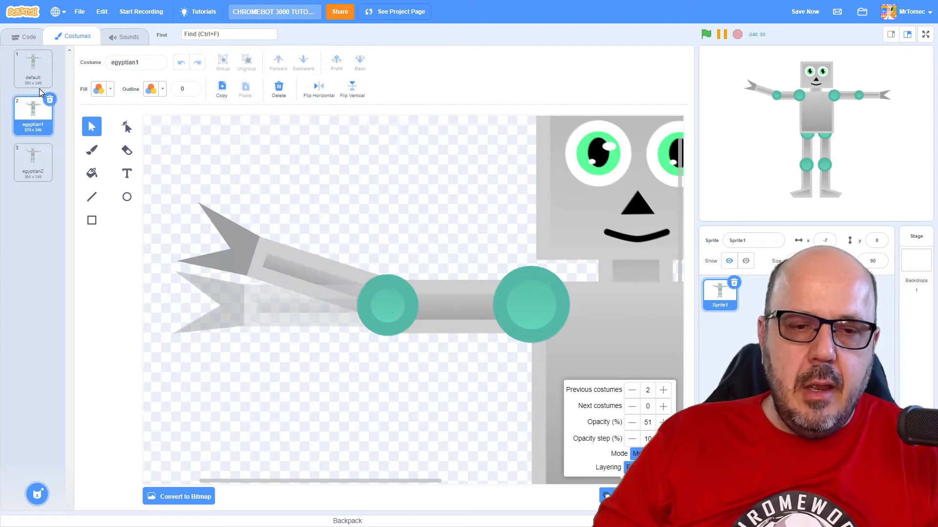
click(39, 82)
click(43, 115)
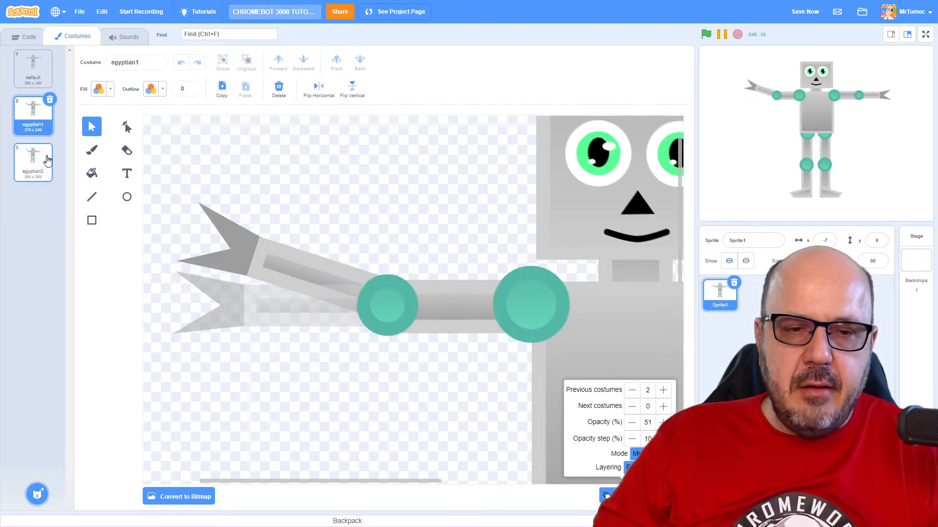
click(47, 168)
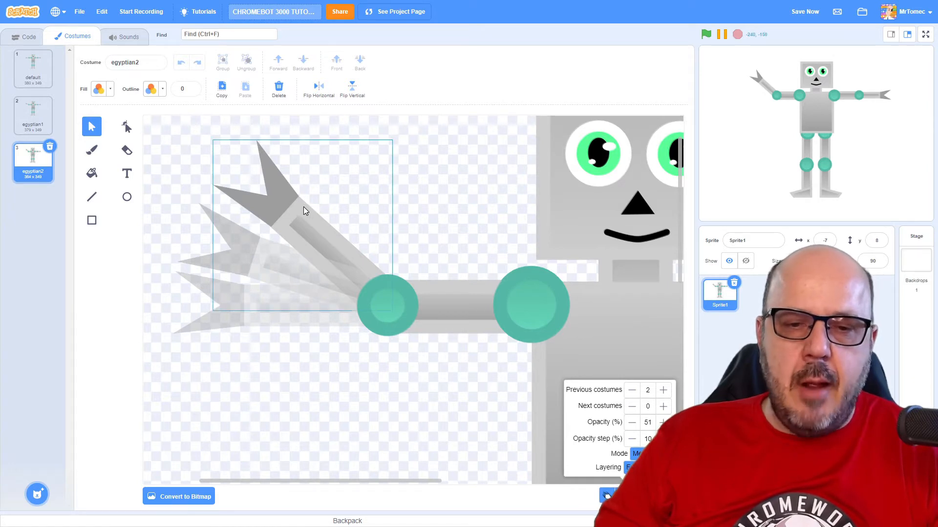
- Duplicate the egyptian2 costume and rotate the copy's forearm upward until it leans only slightly outward from vertical
right_click(40, 164)
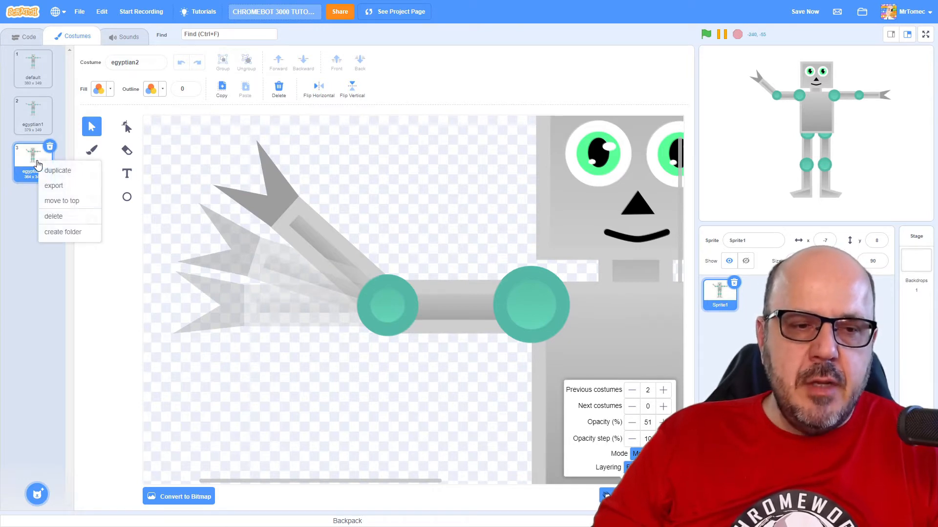
click(49, 170)
click(298, 234)
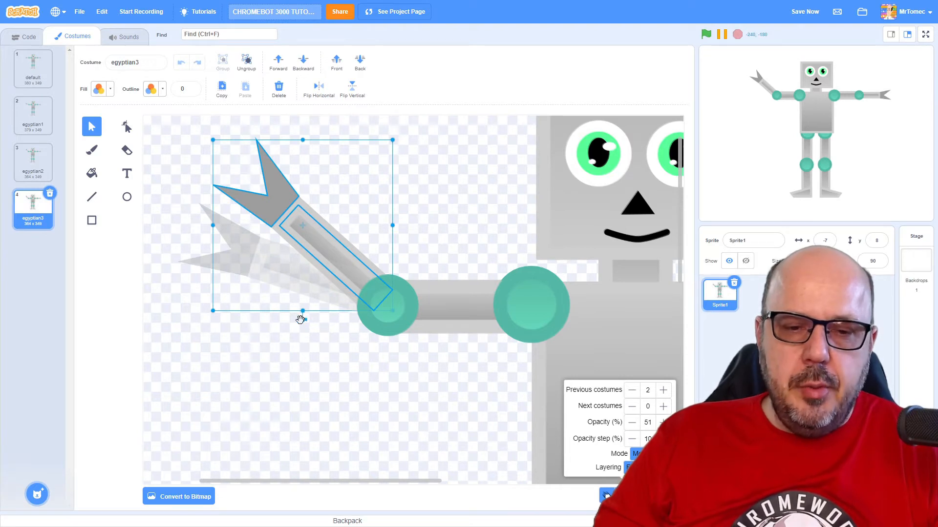
drag(300, 319, 354, 258)
click(322, 347)
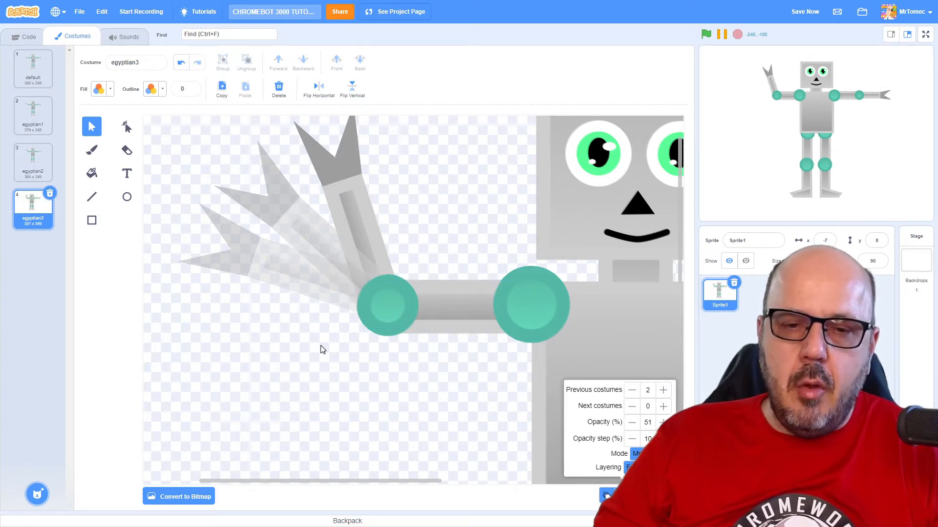
click(372, 262)
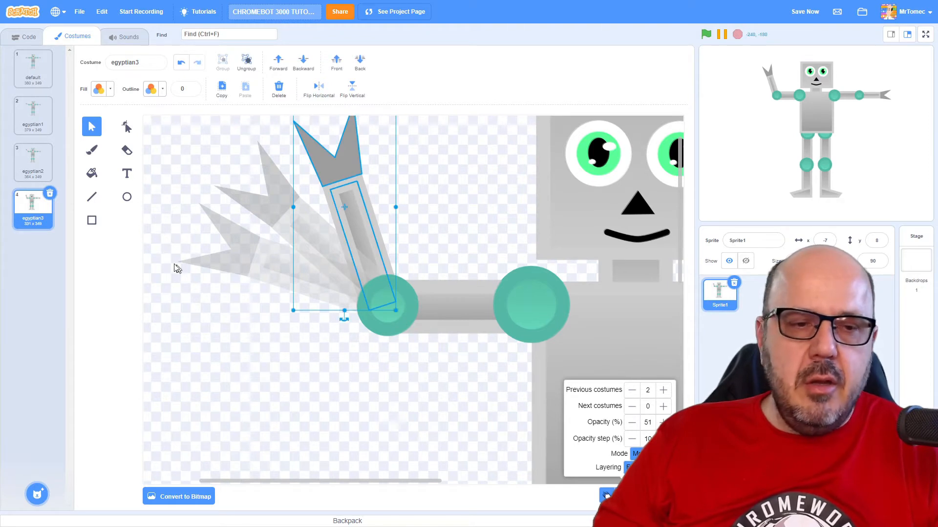
- Duplicate the egyptian3 costume, rotate the copy's forearm to point straight up and reposition it over the elbow joint
right_click(45, 213)
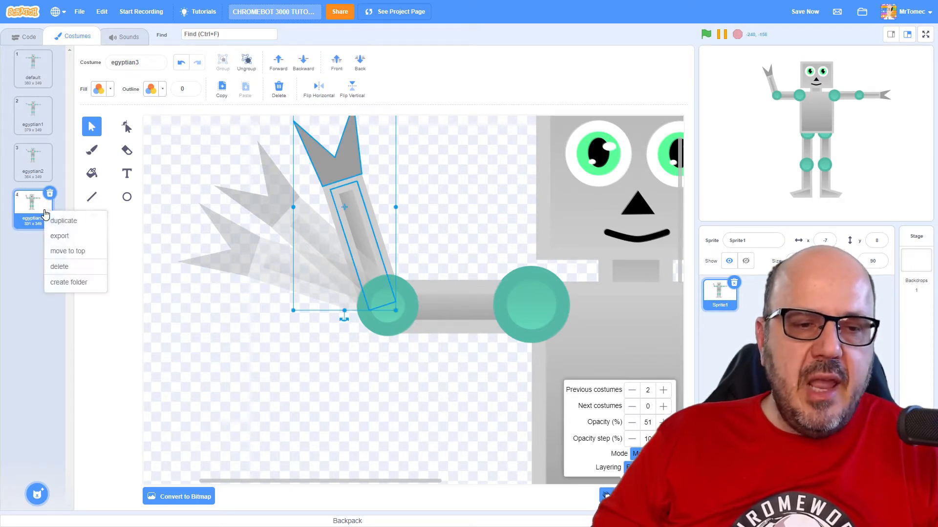
click(59, 222)
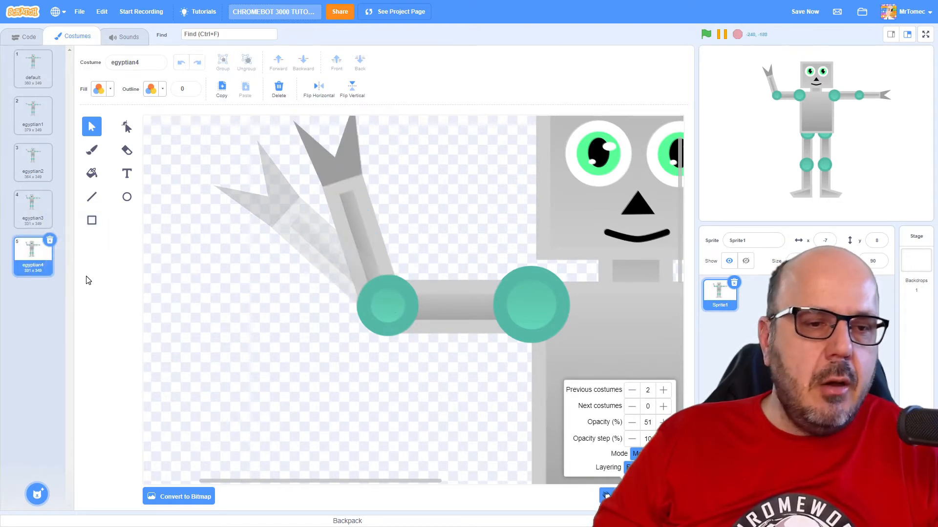
drag(365, 218, 391, 219)
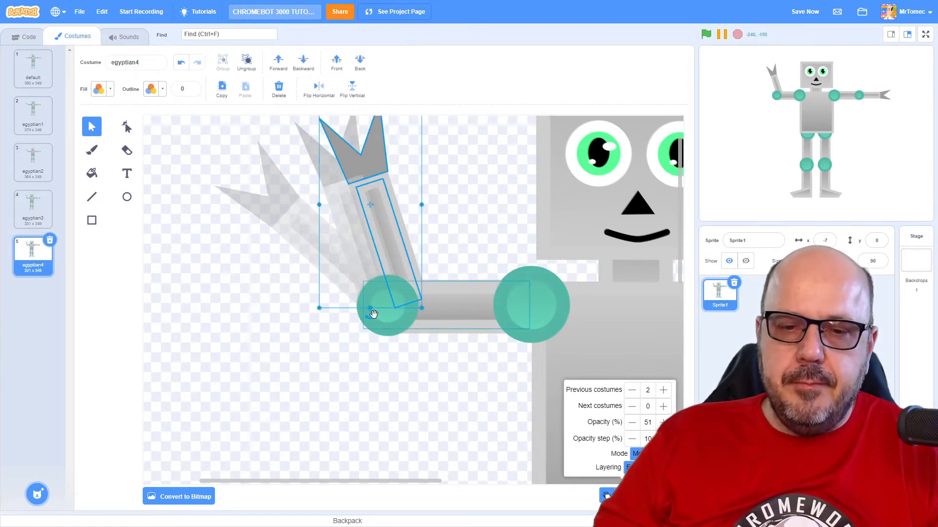
drag(371, 315, 336, 306)
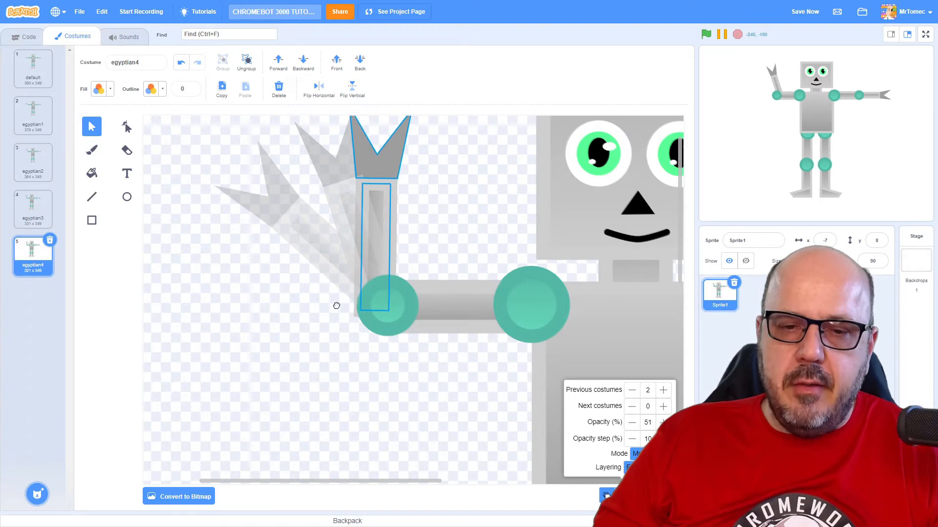
drag(366, 253, 379, 245)
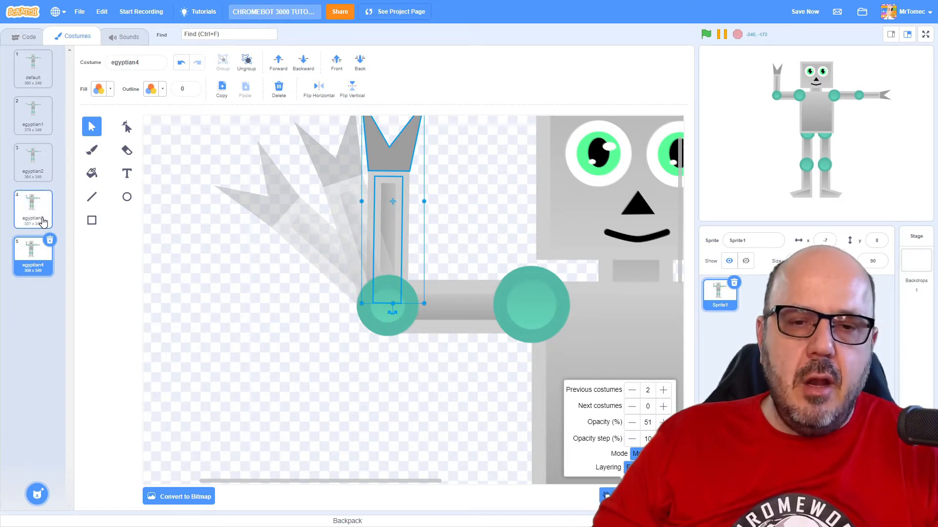
- Show 1 next costume in onion skinning and adjust egyptian3's forearm slightly outward, evenly between the egyptian2 and egyptian4 poses
click(43, 222)
click(334, 195)
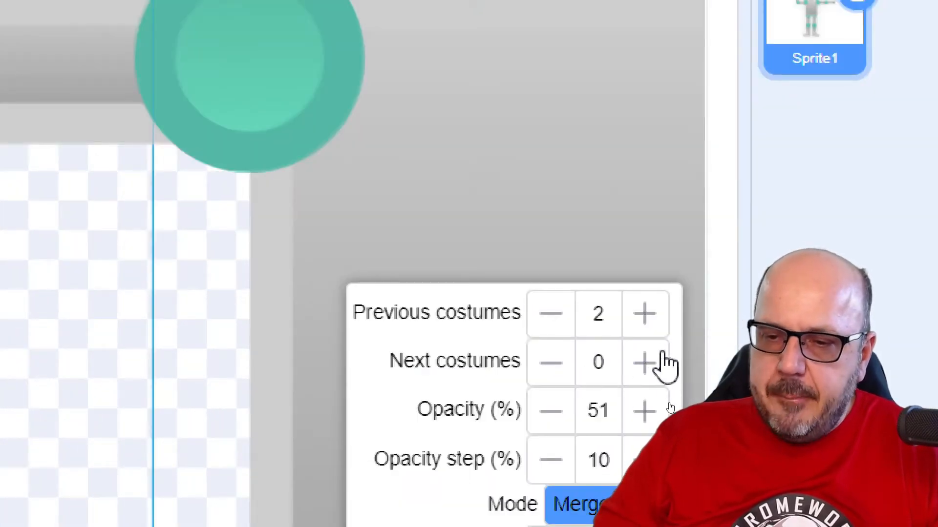
click(646, 372)
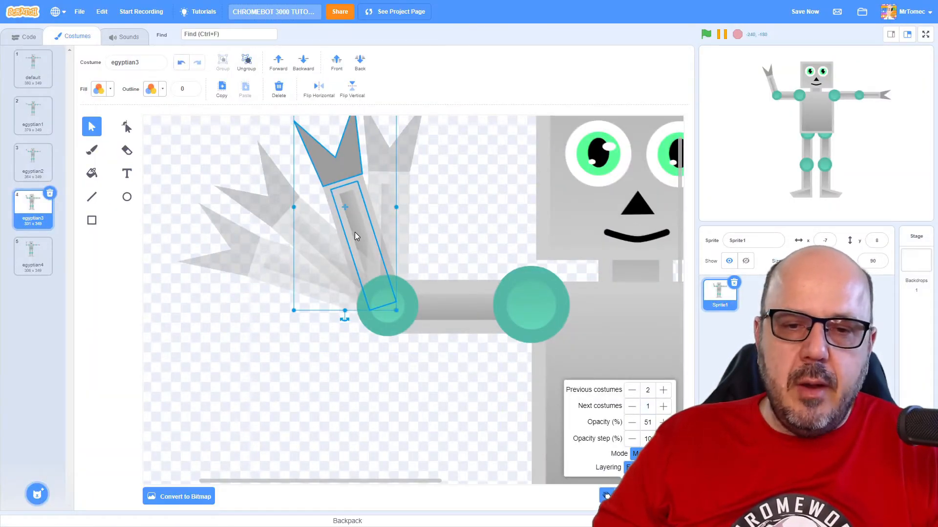
drag(344, 317, 359, 317)
drag(370, 271, 363, 268)
click(316, 398)
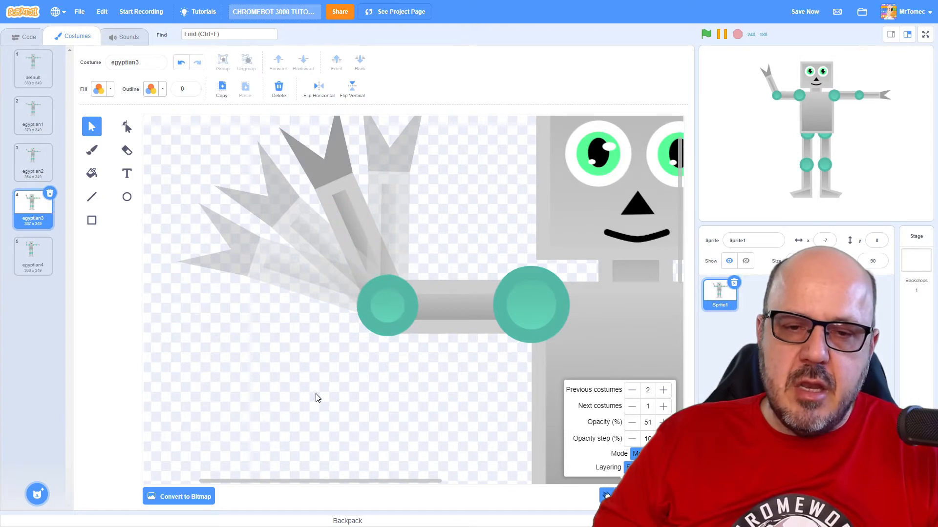
- Turn off onion skinning and select the default costume
click(608, 493)
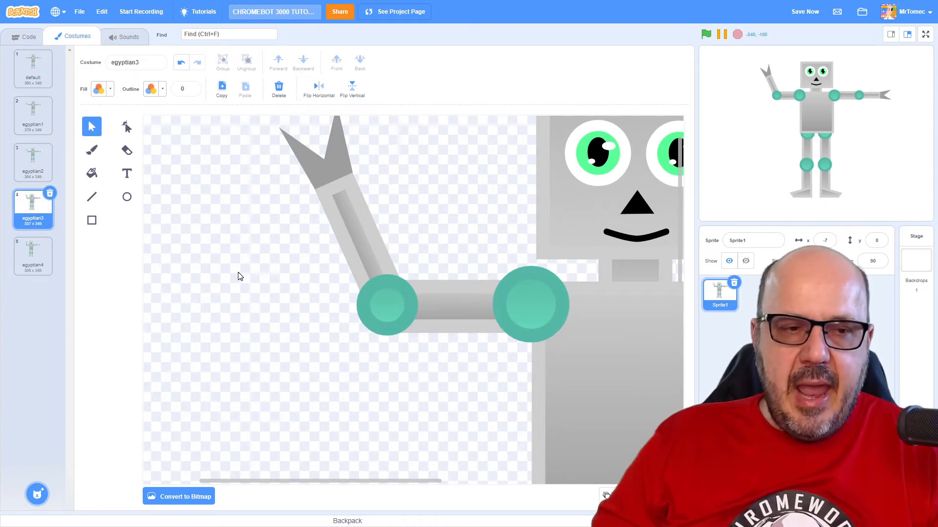
click(34, 64)
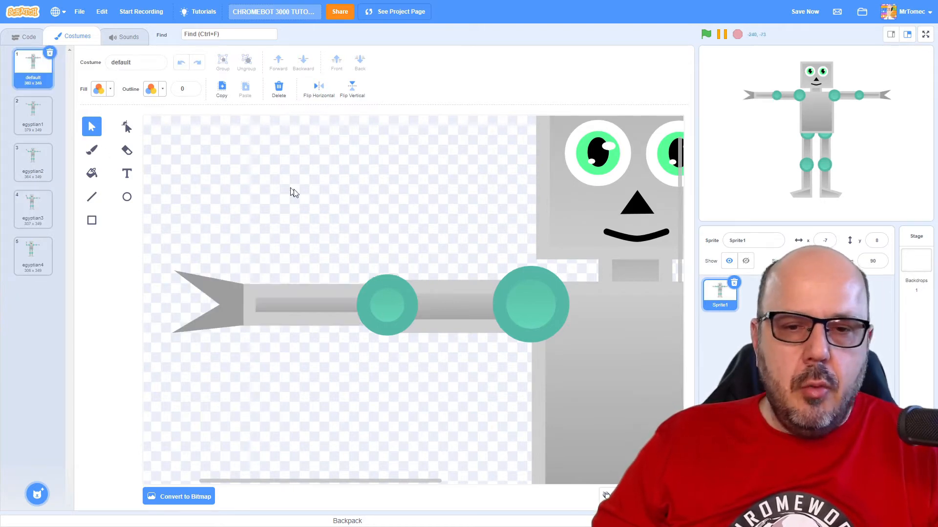
scroll(400, 244, down, 4)
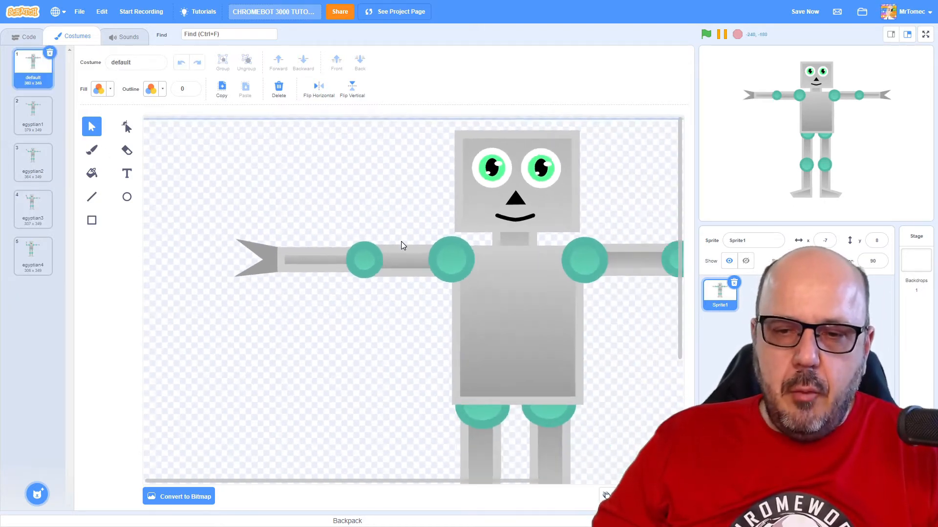
- Start a script for the robot sprite with a green-flag event block and attach a forever loop beneath it
click(25, 36)
click(14, 122)
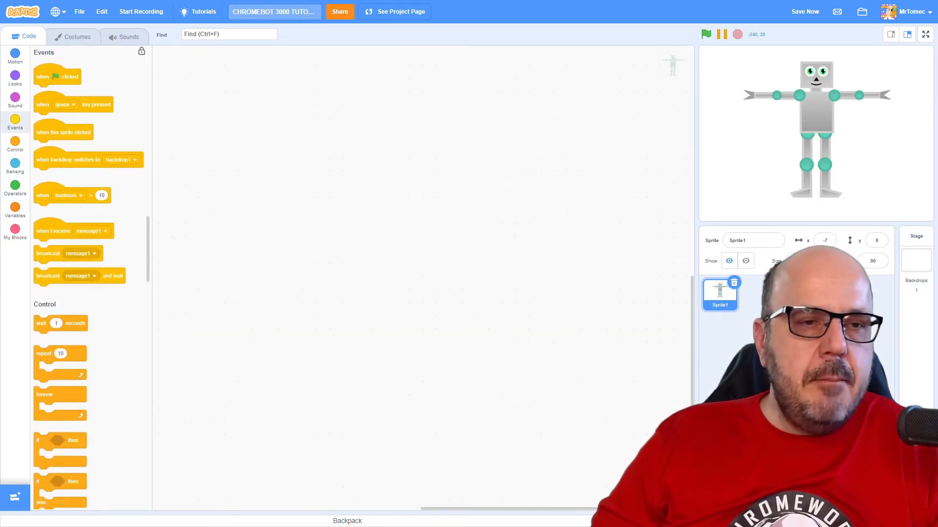
drag(55, 76, 318, 143)
click(674, 447)
click(675, 448)
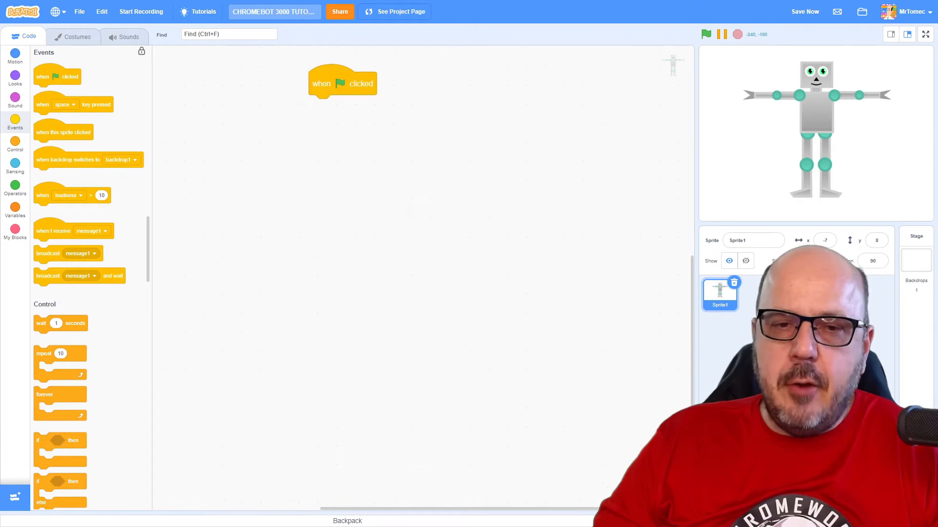
drag(501, 310, 494, 377)
click(674, 448)
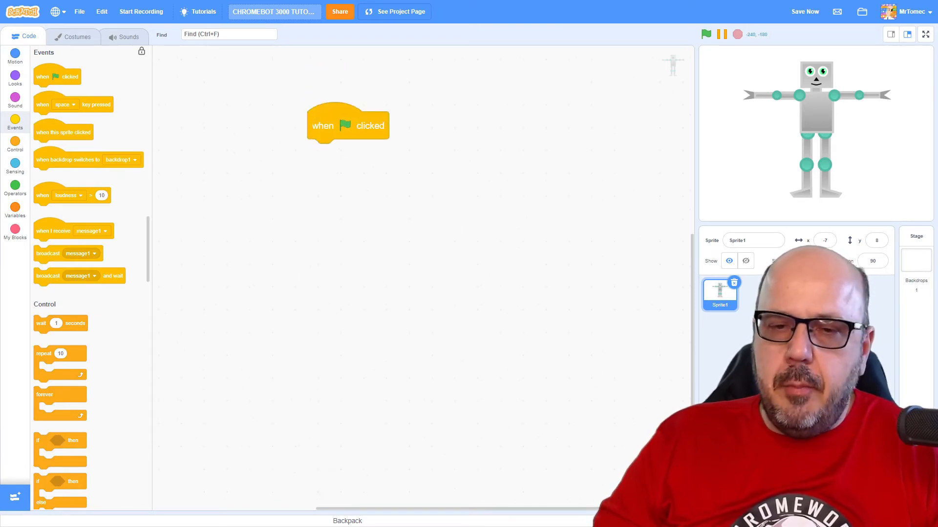
click(675, 448)
click(674, 448)
drag(562, 332, 507, 406)
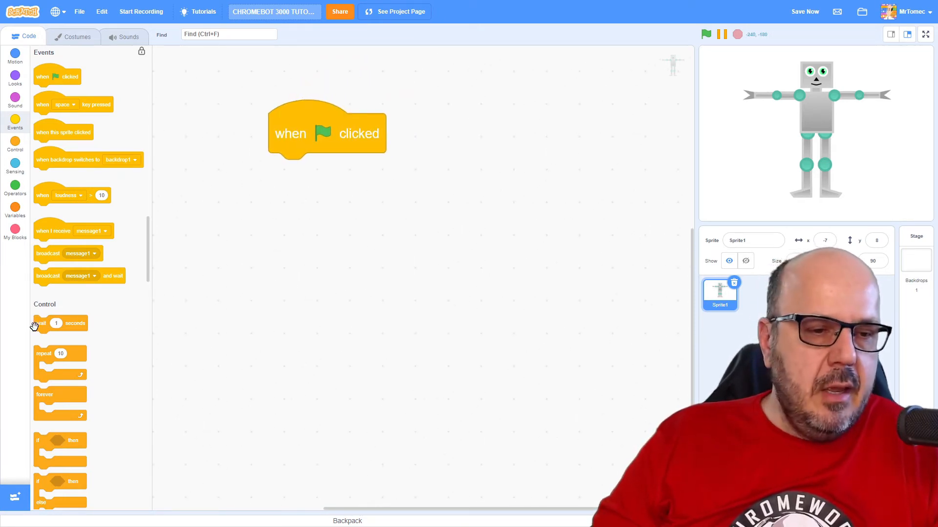
scroll(49, 327, down, 2)
drag(48, 299, 263, 176)
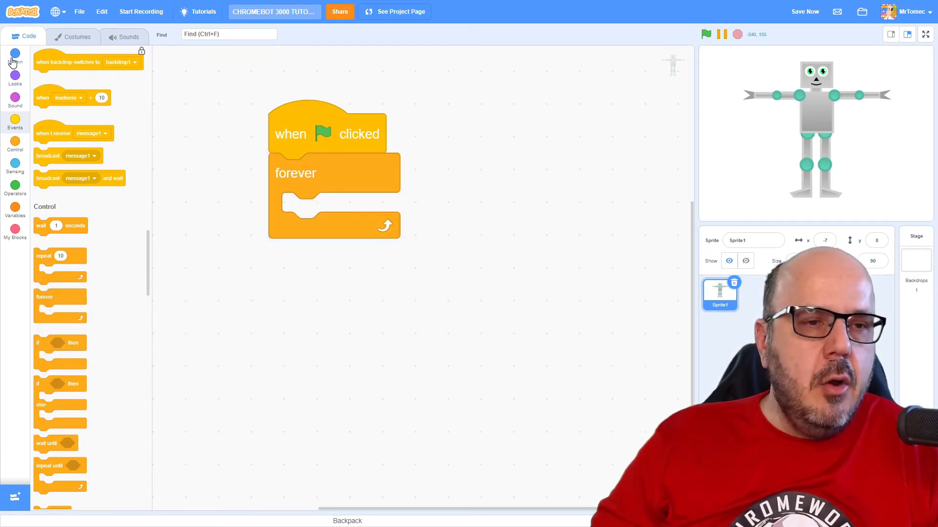
- Place a next costume block and a wait block set to 0.2 seconds inside the forever loop
click(16, 81)
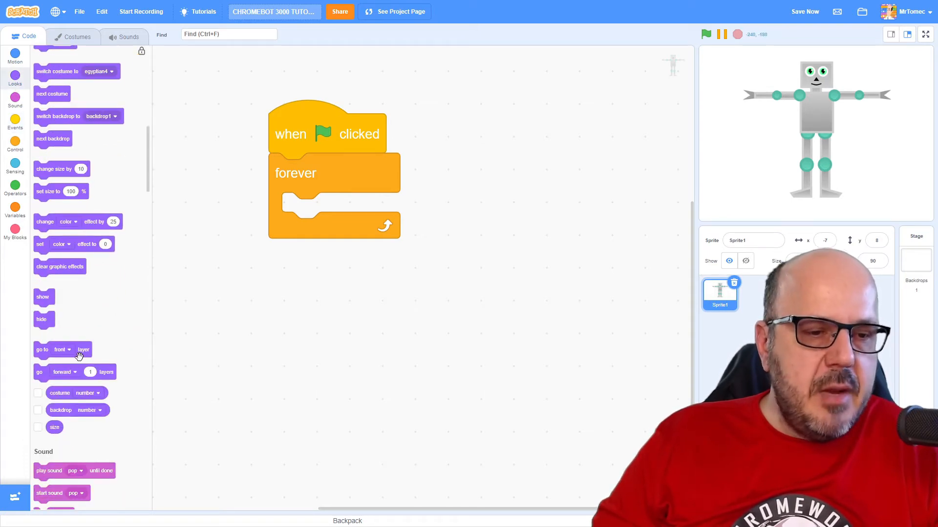
drag(52, 86, 315, 212)
click(15, 146)
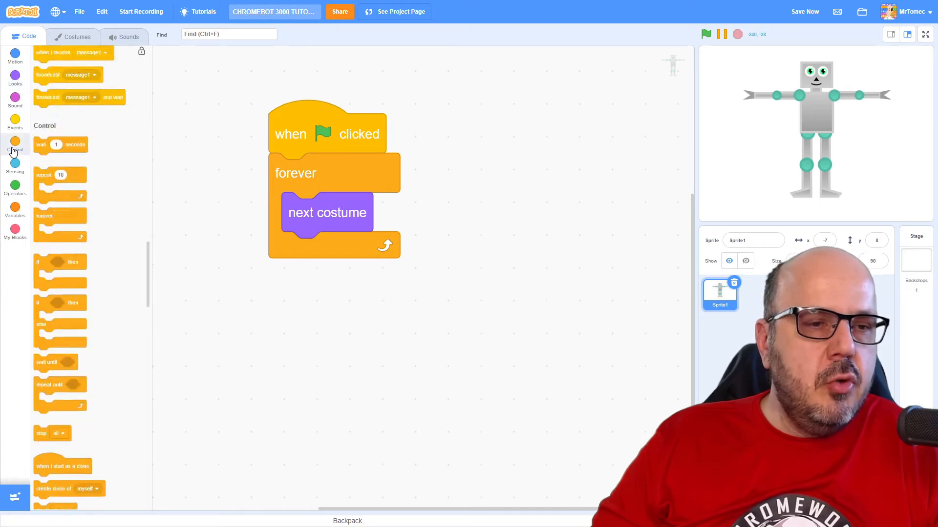
scroll(67, 70, up, 2)
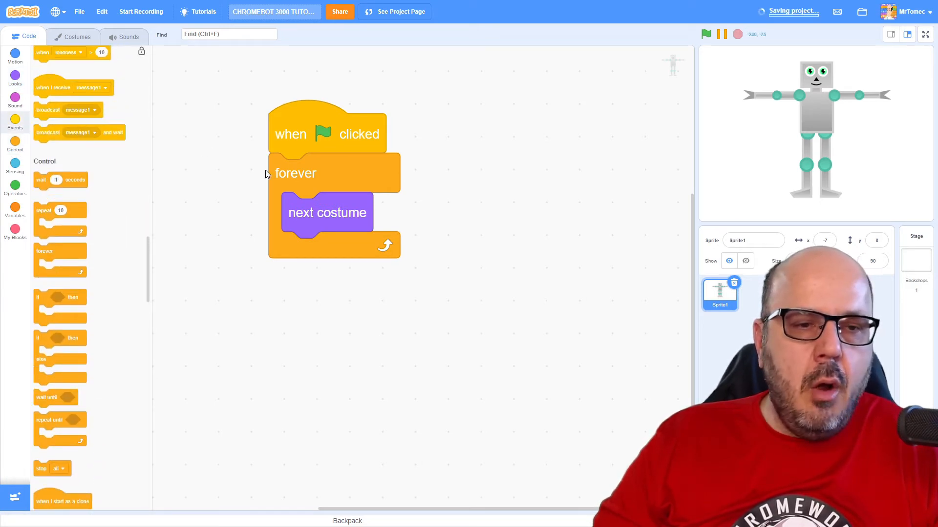
drag(64, 164, 293, 241)
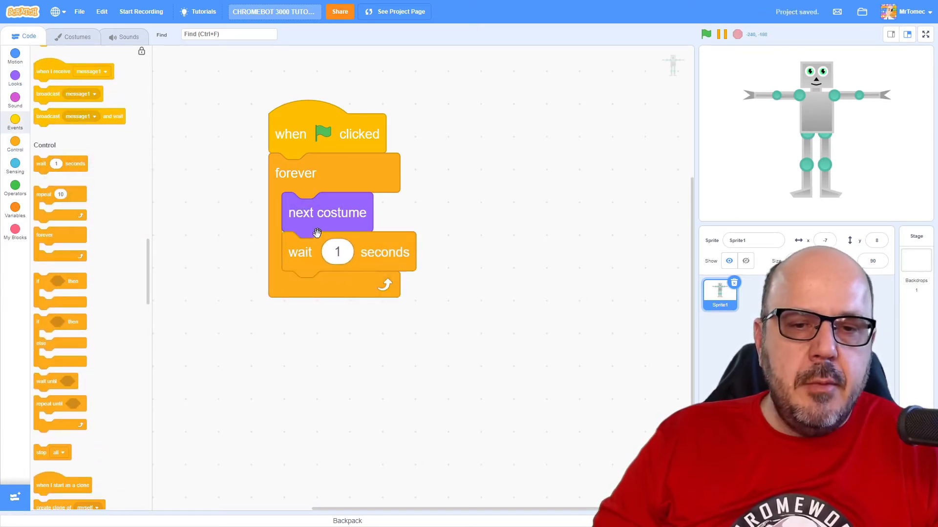
click(338, 251)
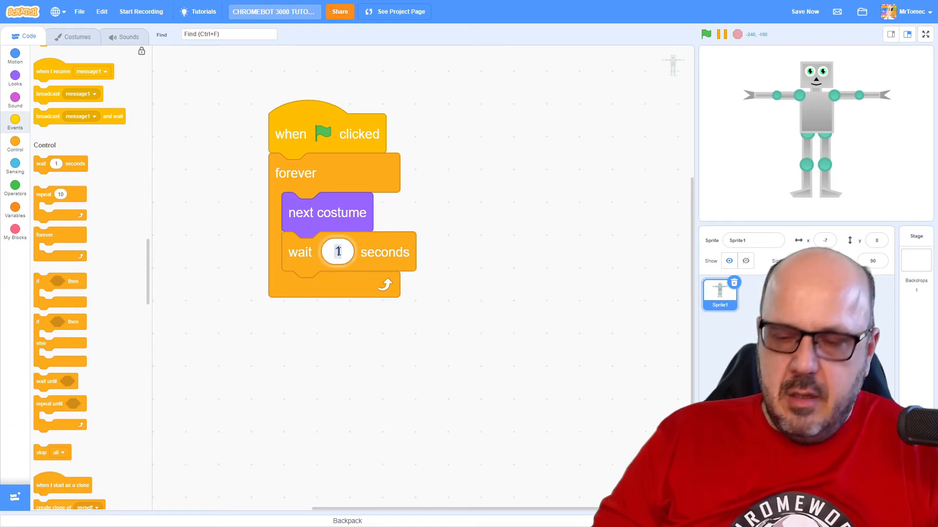
text(0.2)
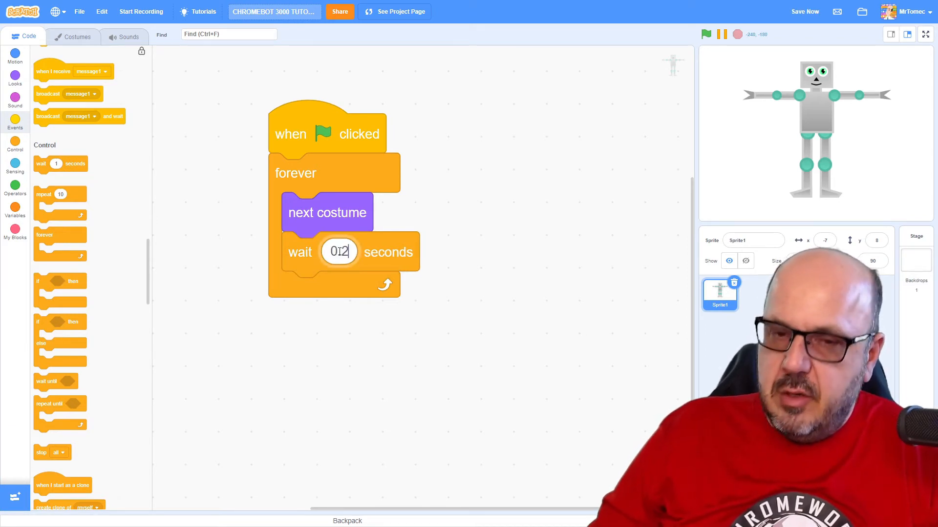
click(462, 257)
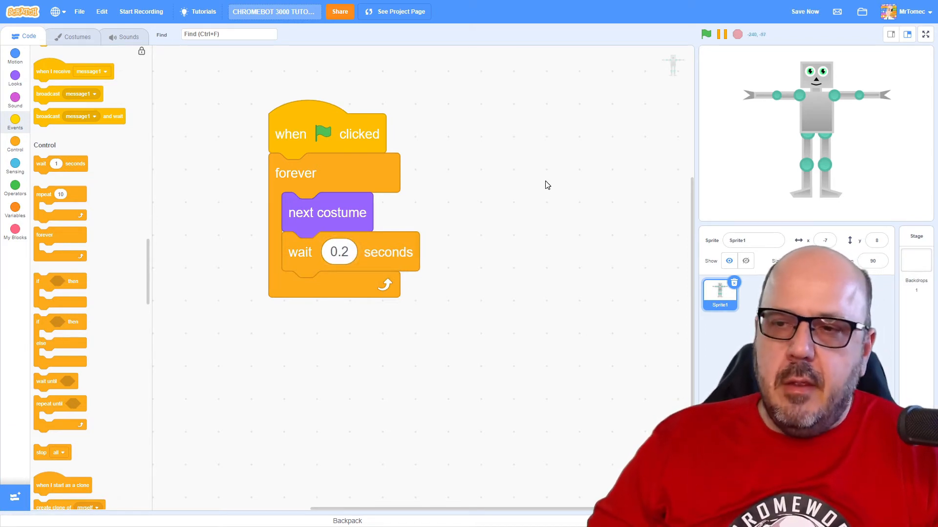
- Run the costume animation in full screen, return to the editor and pause the project
click(926, 35)
click(144, 11)
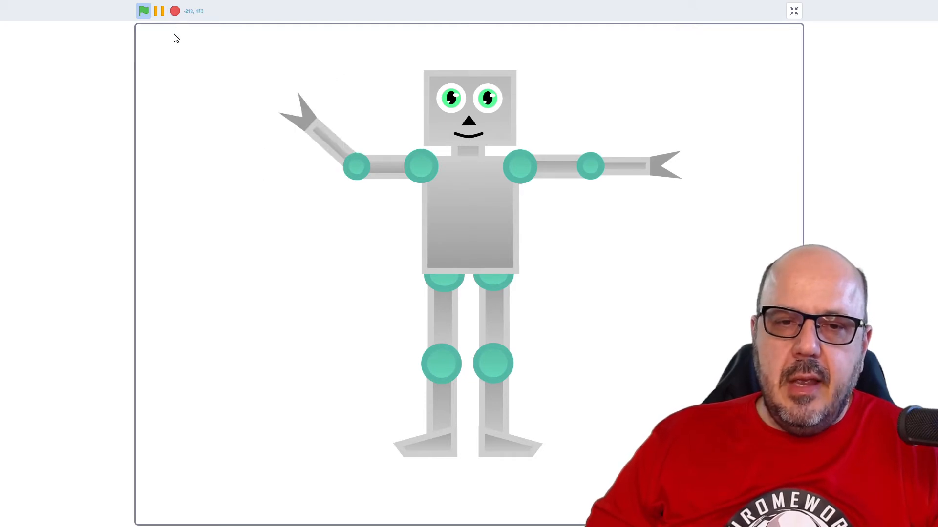
click(793, 11)
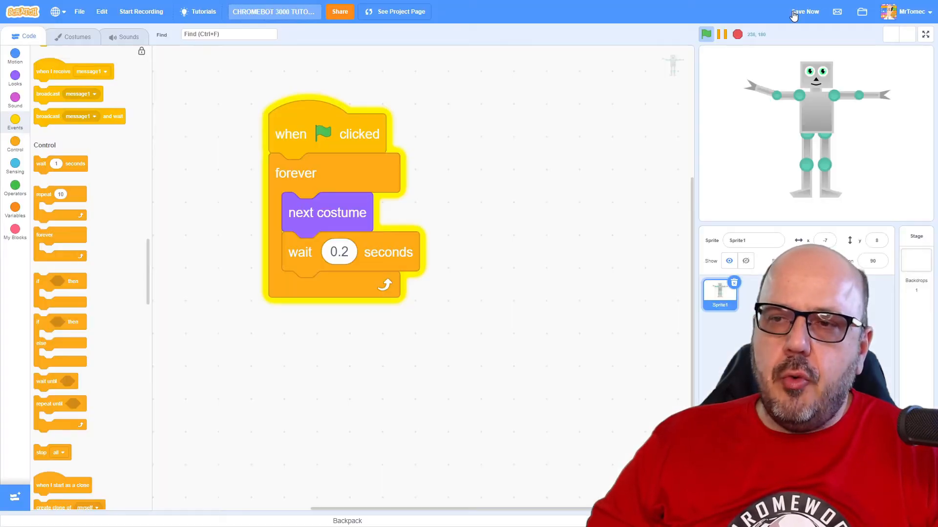
click(721, 34)
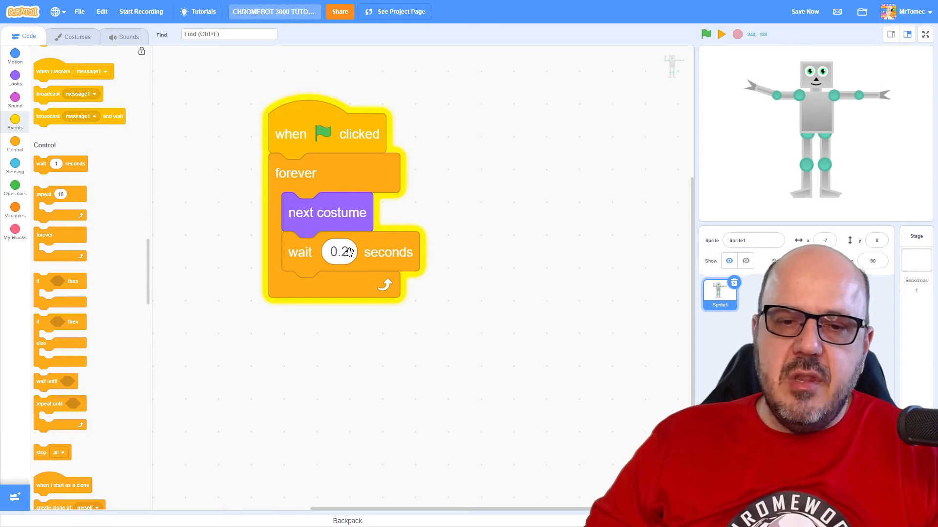
- Set the wait to 0.1 seconds, rerun the animation in full screen and pause it back in the editor
click(348, 251)
click(349, 250)
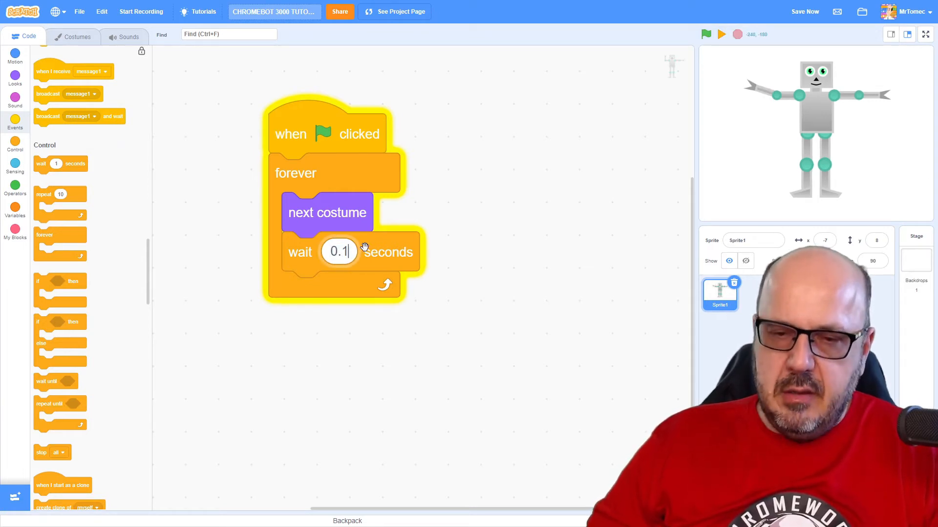
click(443, 238)
click(707, 34)
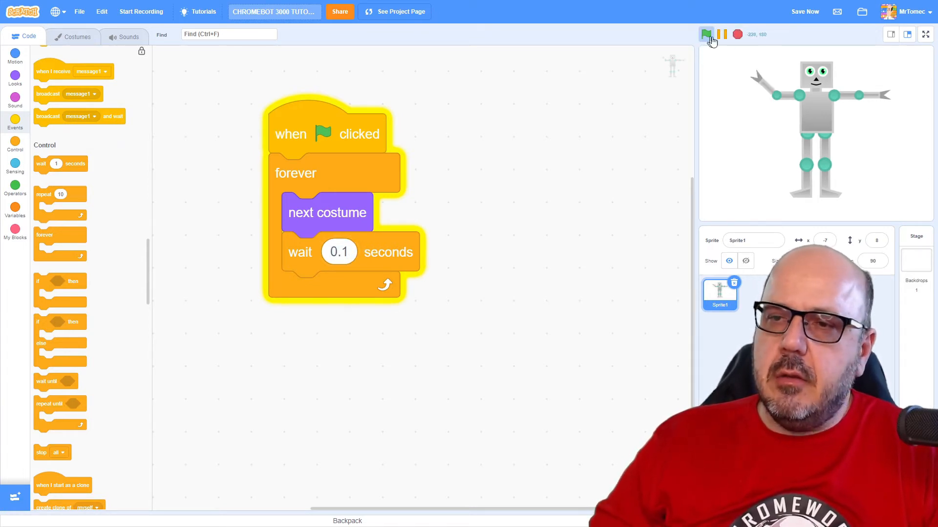
click(926, 35)
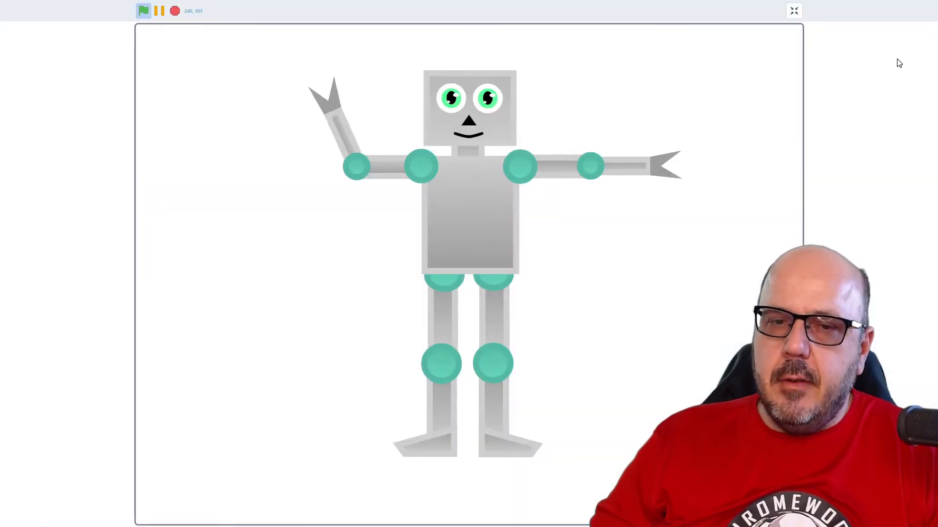
click(794, 10)
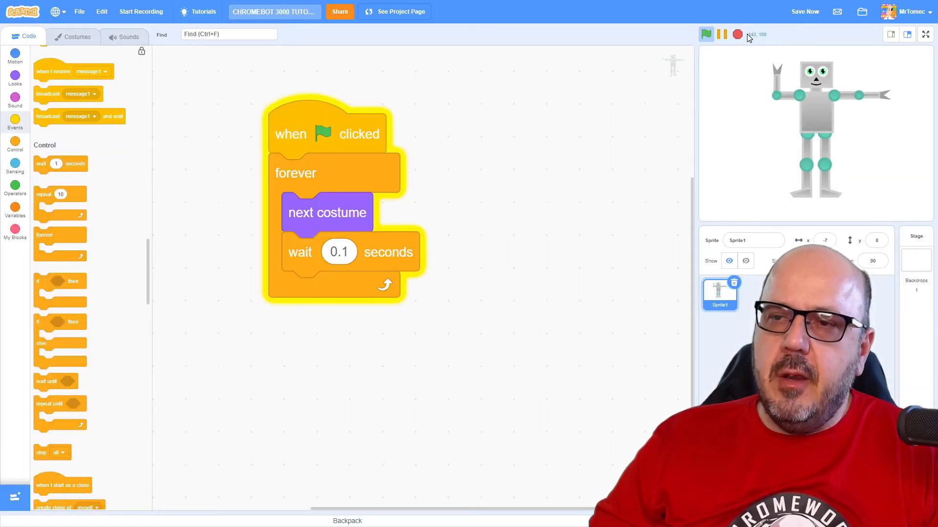
click(723, 37)
- Add a repeat 4 loop inside the forever loop and move the next costume and wait blocks into it
scroll(468, 222, down, 2)
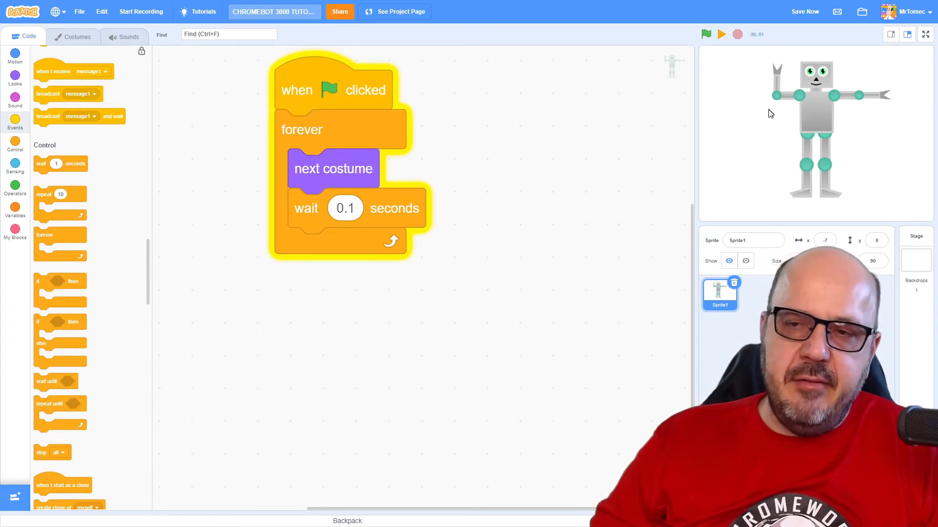
scroll(561, 206, up, 1)
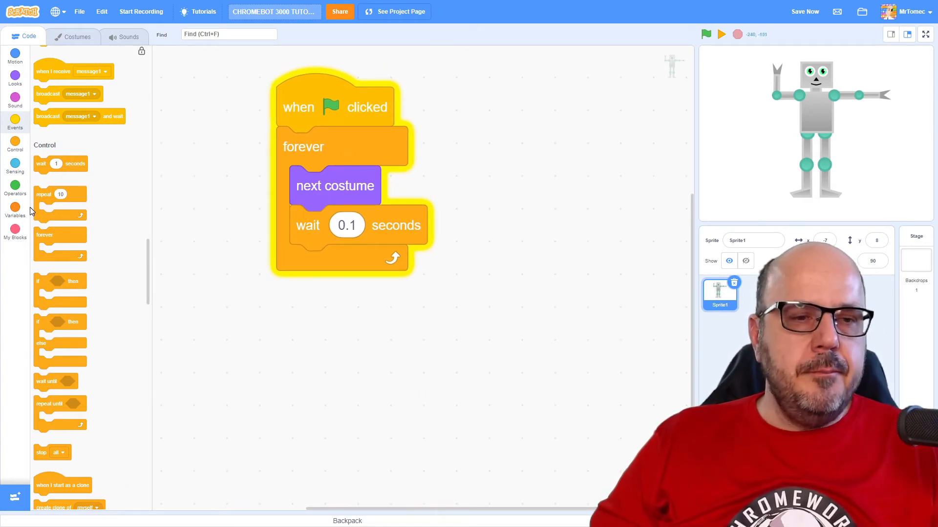
drag(47, 194, 240, 308)
click(283, 318)
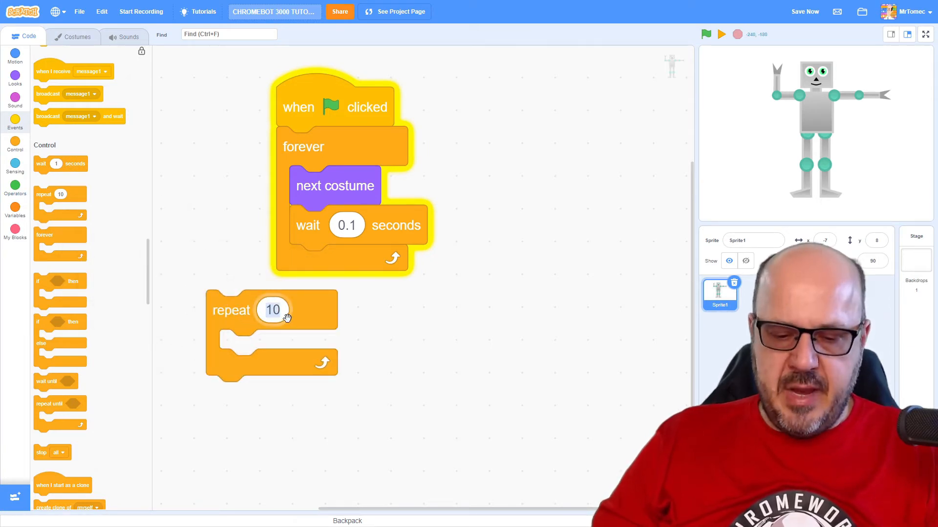
text(4)
drag(322, 200, 248, 358)
mouse_move(248, 323)
mouse_down()
mouse_move(314, 251)
mouse_move(258, 327)
mouse_move(250, 324)
mouse_up()
drag(244, 301, 335, 180)
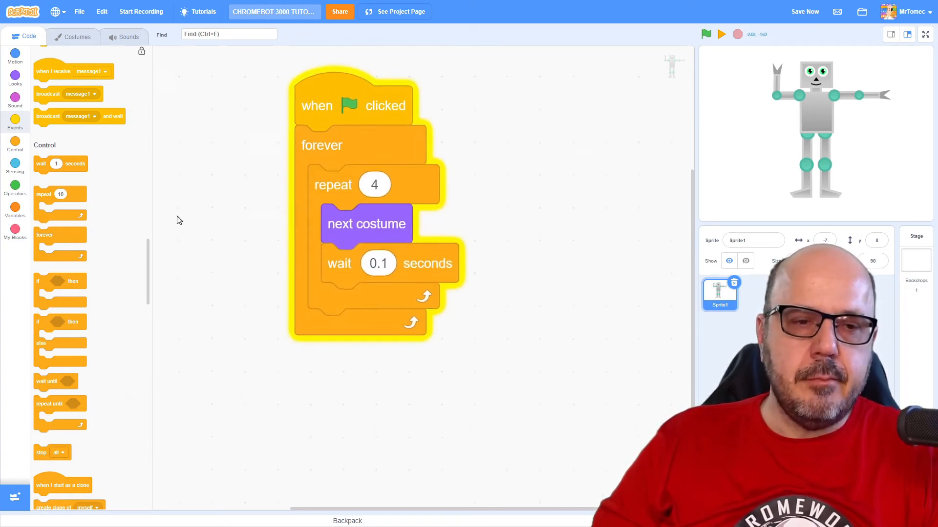
- Insert a switch costume block set to default above the repeat loop, inside the forever loop
click(16, 79)
scroll(83, 203, down, 3)
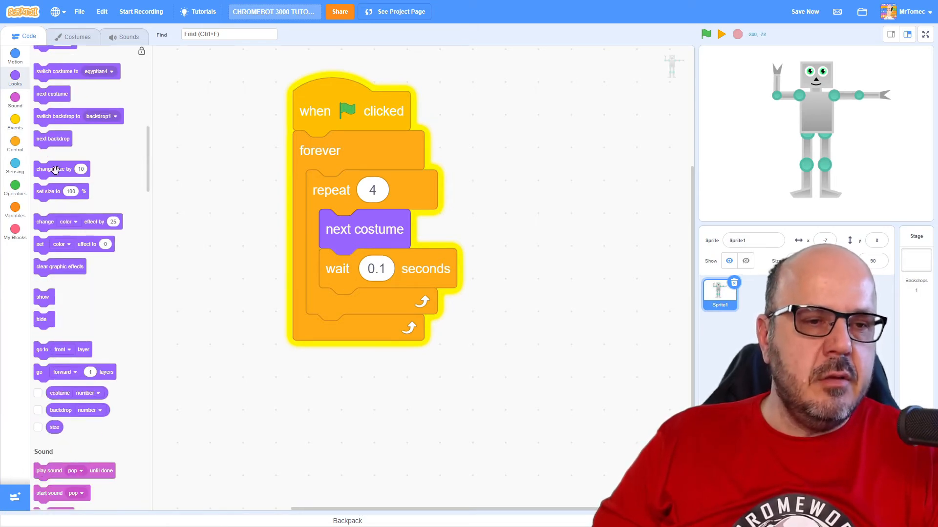
drag(48, 65, 320, 174)
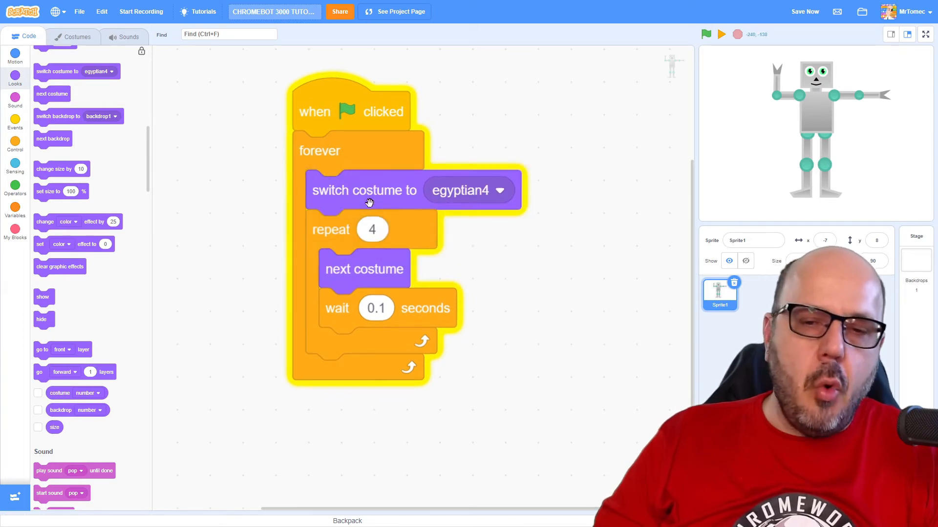
click(488, 195)
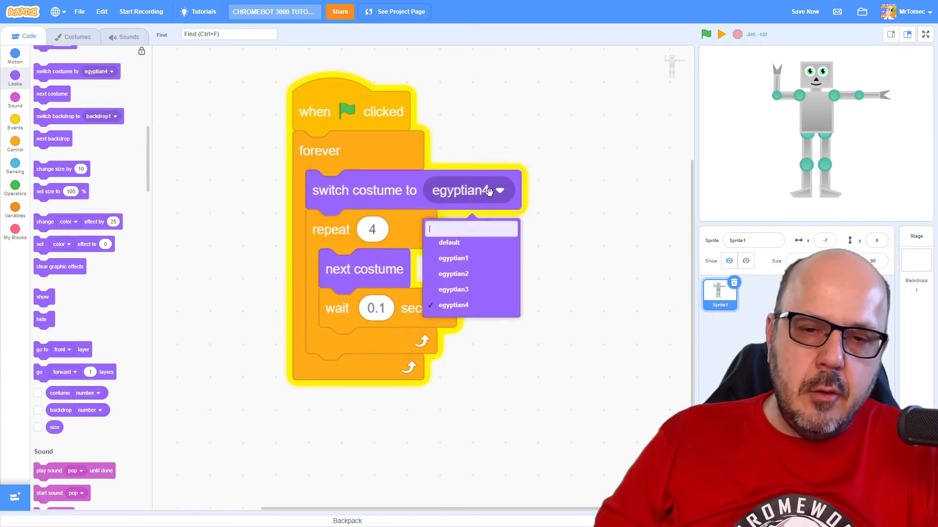
click(459, 253)
drag(512, 245, 487, 242)
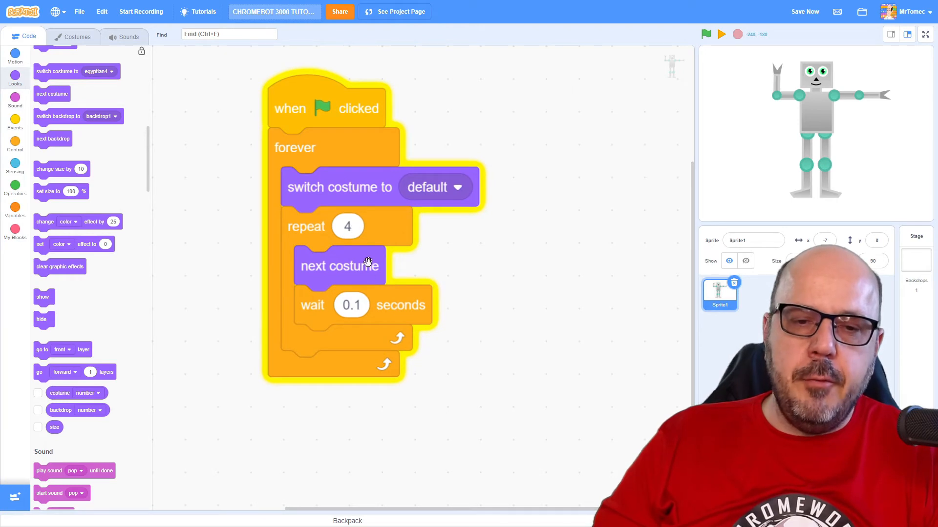
scroll(295, 406, down, 5)
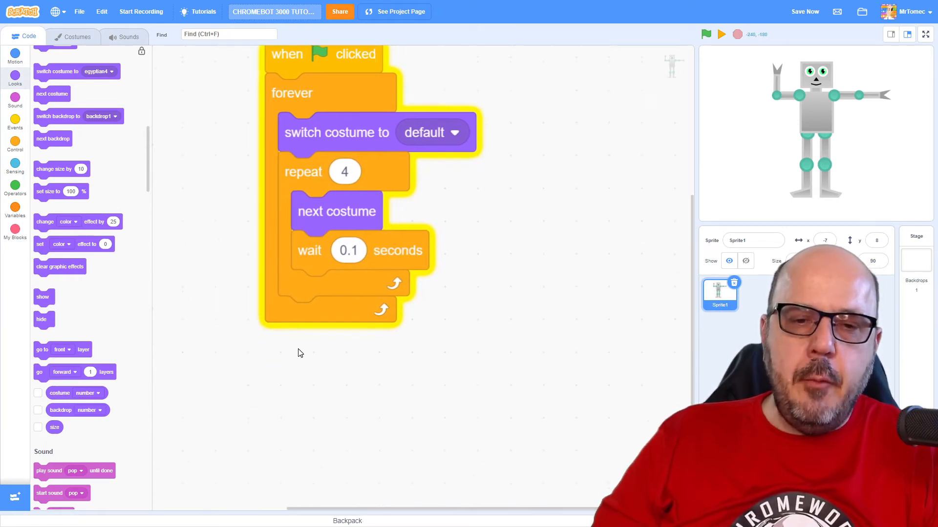
drag(326, 299, 320, 310)
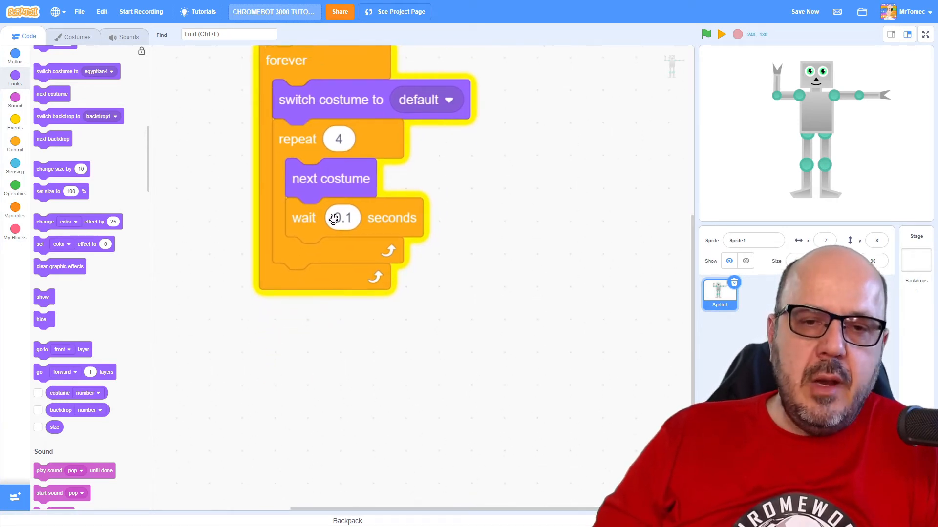
- Duplicate the repeat 4 loop with its blocks and attach the copy below the original inside the forever loop
right_click(295, 141)
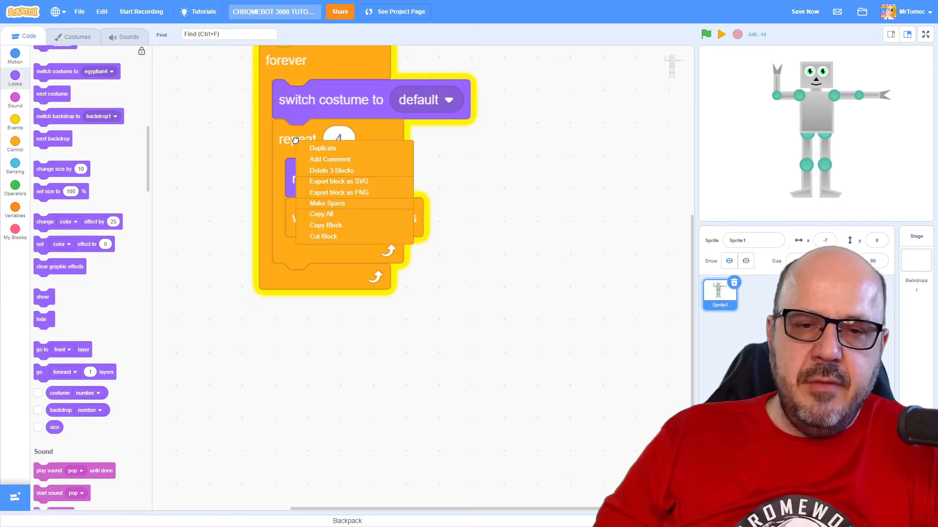
click(324, 148)
click(301, 310)
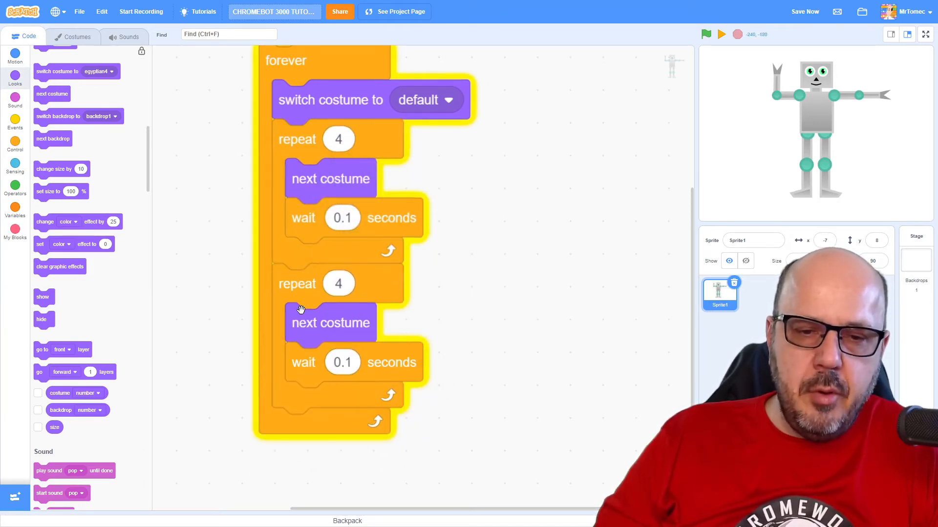
scroll(443, 329, down, 2)
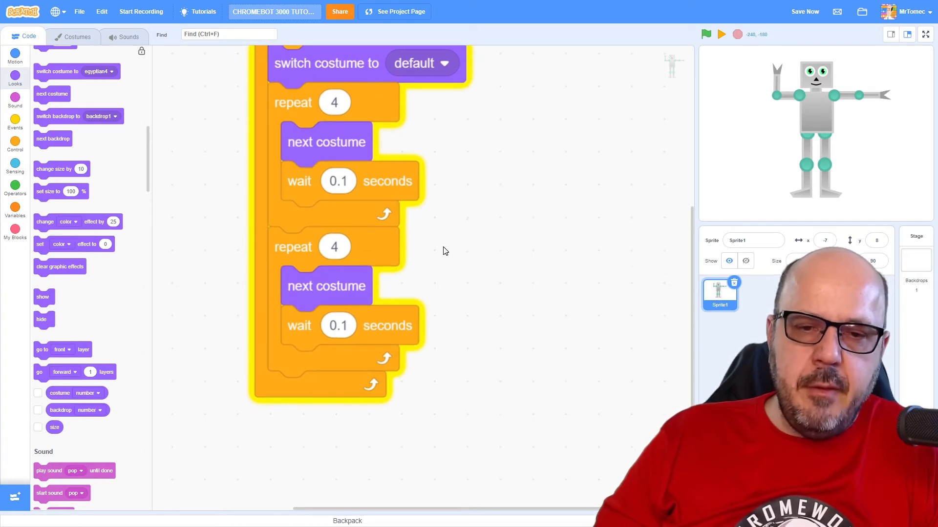
scroll(444, 266, up, 2)
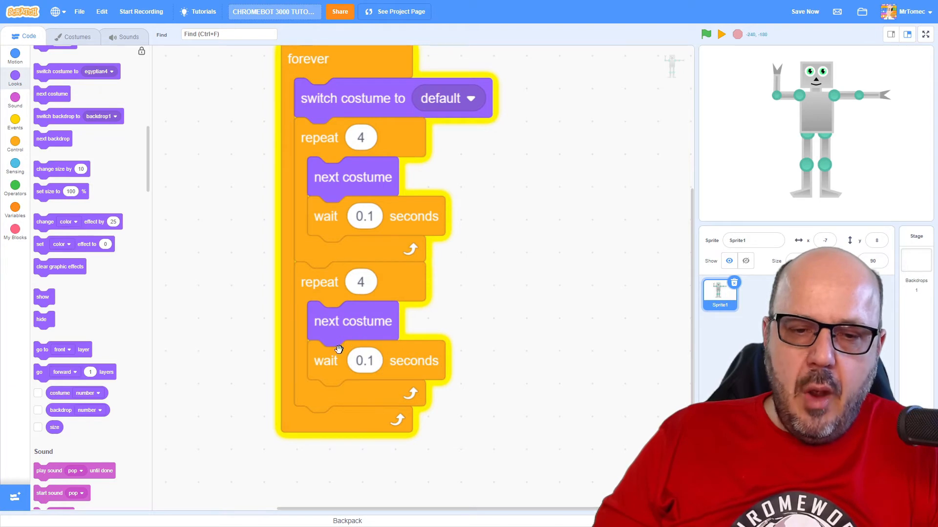
- Take the next costume block out of the second repeat loop and set it aside, keeping the wait block in the loop
drag(338, 350, 464, 341)
drag(359, 332, 195, 343)
drag(449, 352, 330, 320)
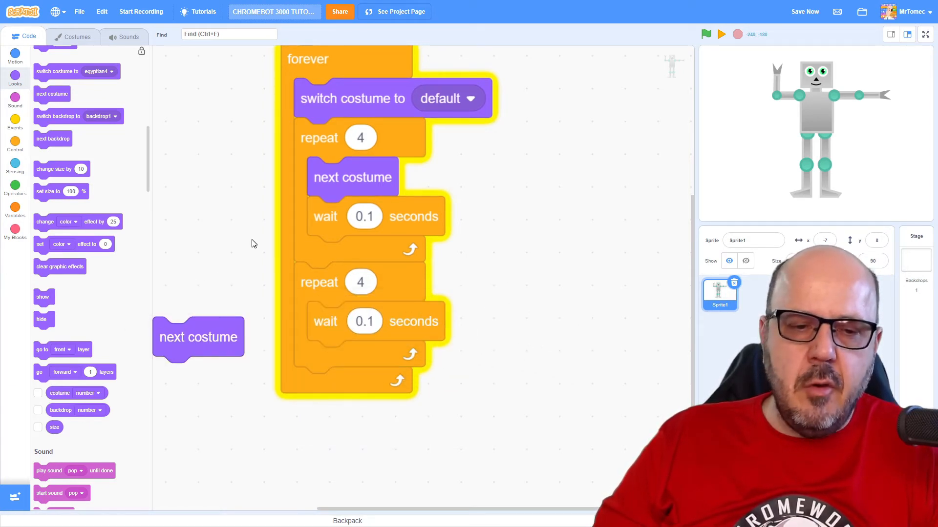
scroll(252, 243, up, 1)
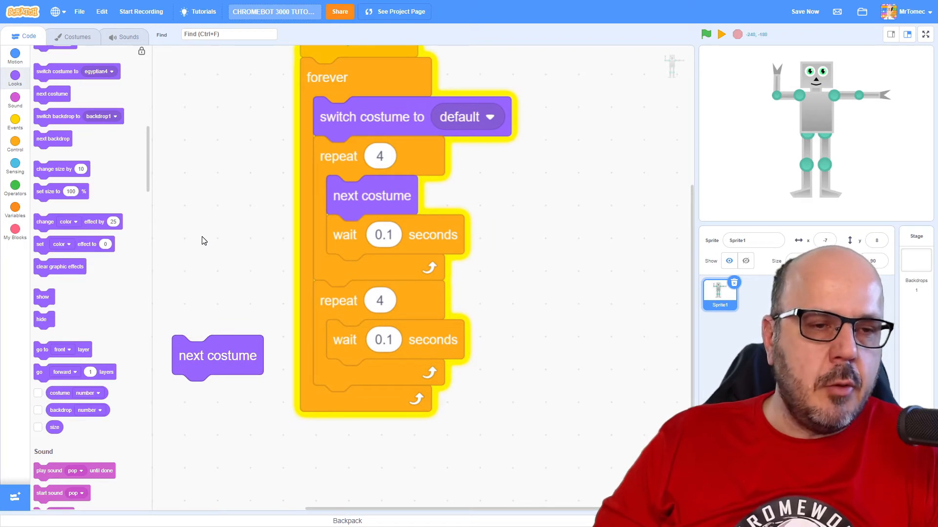
- Place a new switch costume block in the empty workspace below the forever loop
scroll(111, 280, down, 2)
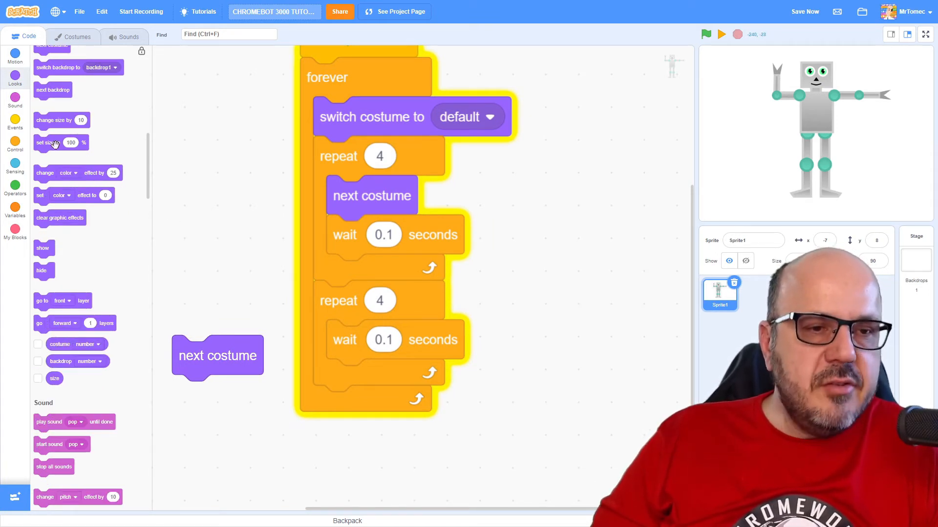
scroll(63, 142, up, 4)
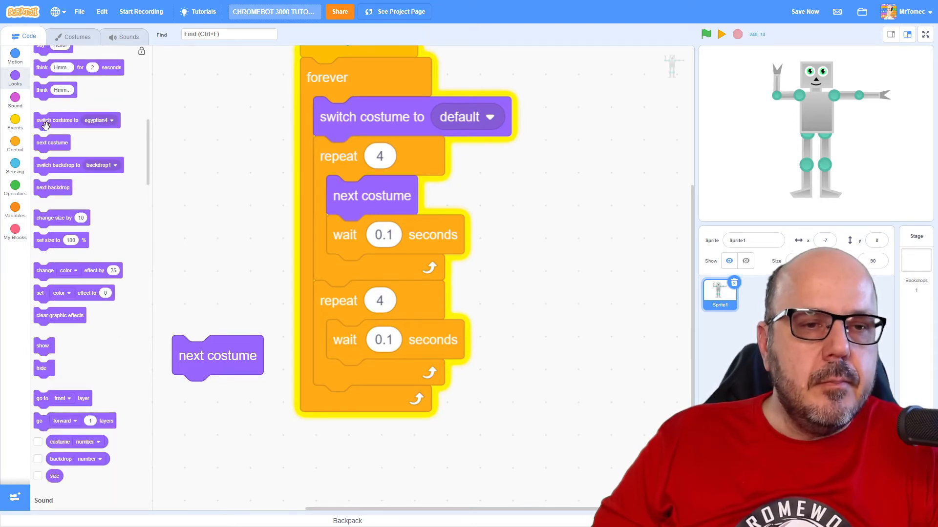
drag(45, 125, 391, 466)
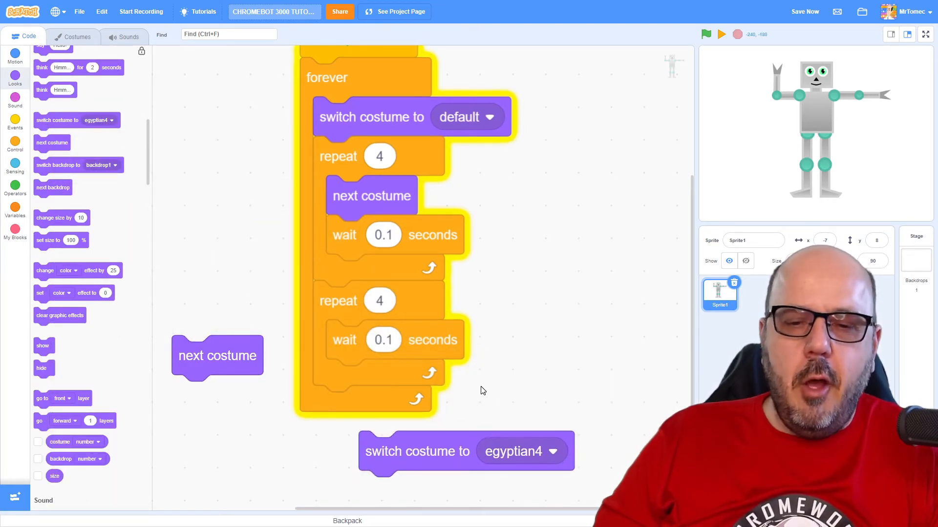
- Add a costume number reporter to the workspace near the loose switch costume block
scroll(435, 320, down, 3)
scroll(216, 212, left, 2)
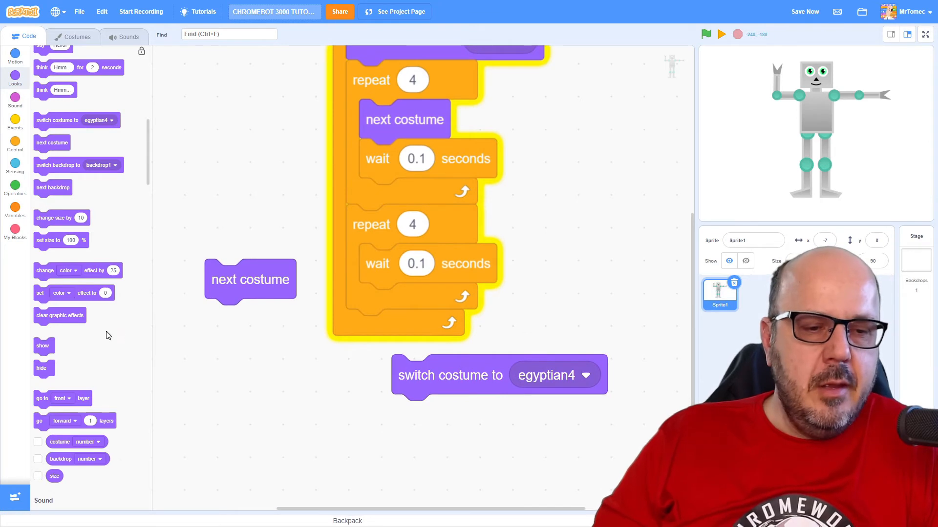
scroll(92, 291, down, 1)
scroll(94, 287, up, 1)
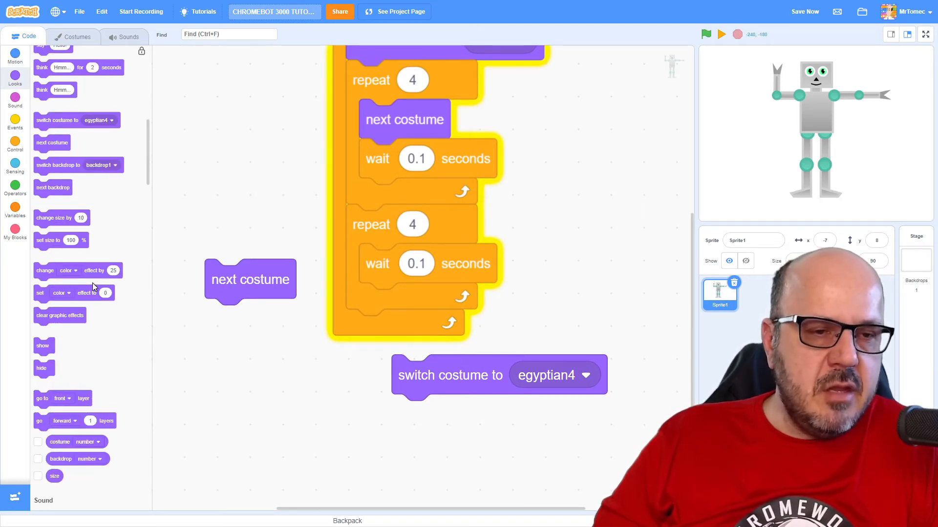
scroll(96, 279, down, 1)
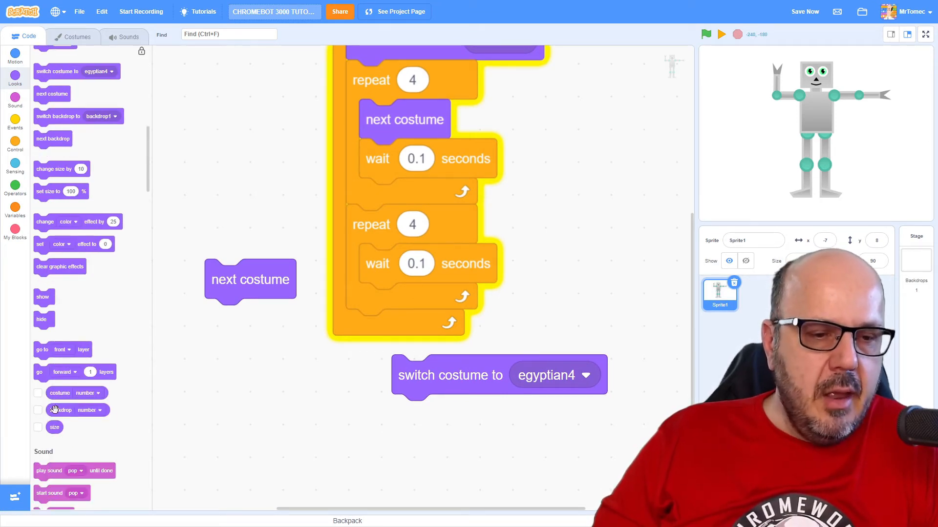
drag(59, 393, 266, 425)
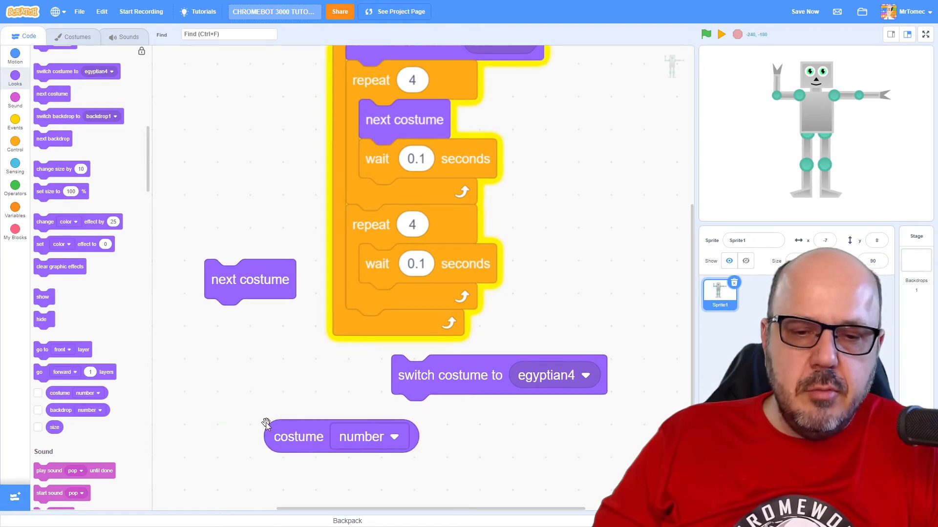
- Build a subtraction operator block that computes costume number minus 1
click(15, 186)
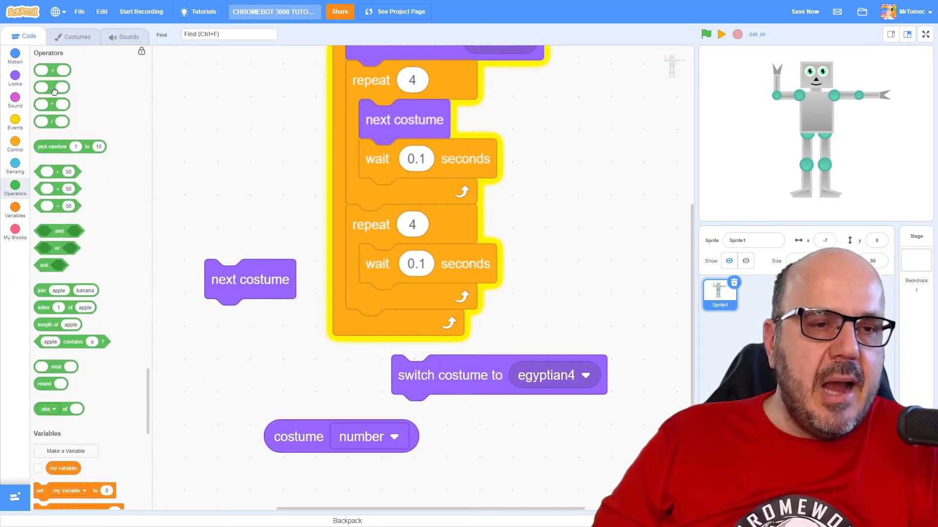
drag(50, 88, 470, 433)
drag(383, 437, 574, 439)
click(643, 438)
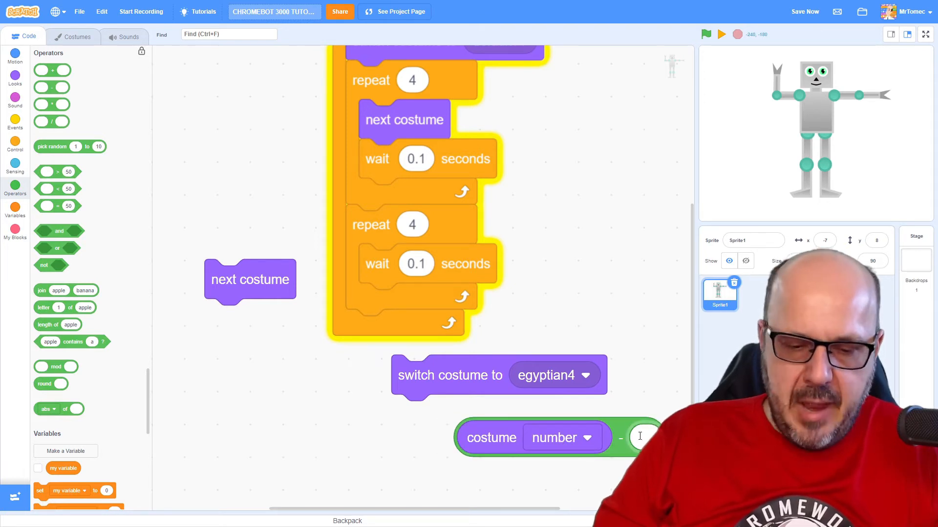
text(1)
- Insert the costume number - 1 expression into the loose switch costume block and place that block above the wait in the second repeat loop
drag(455, 382, 289, 397)
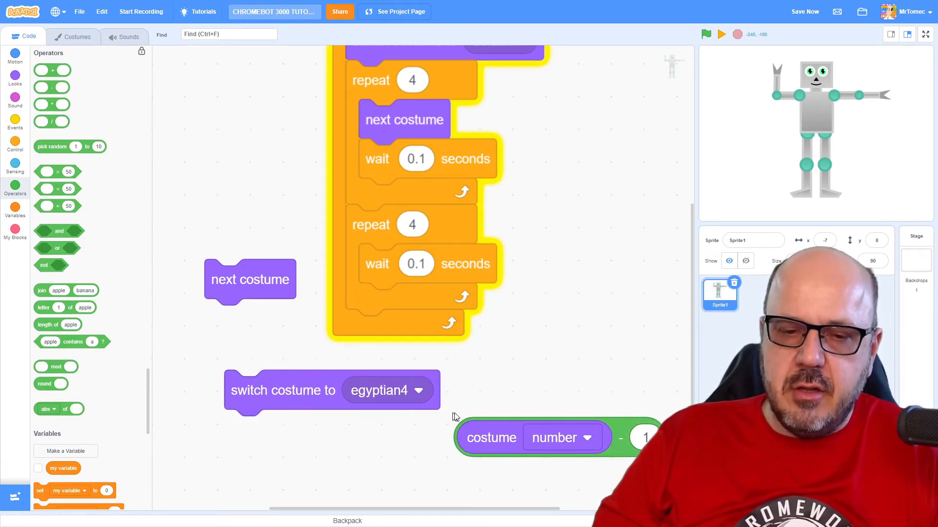
drag(630, 438, 542, 405)
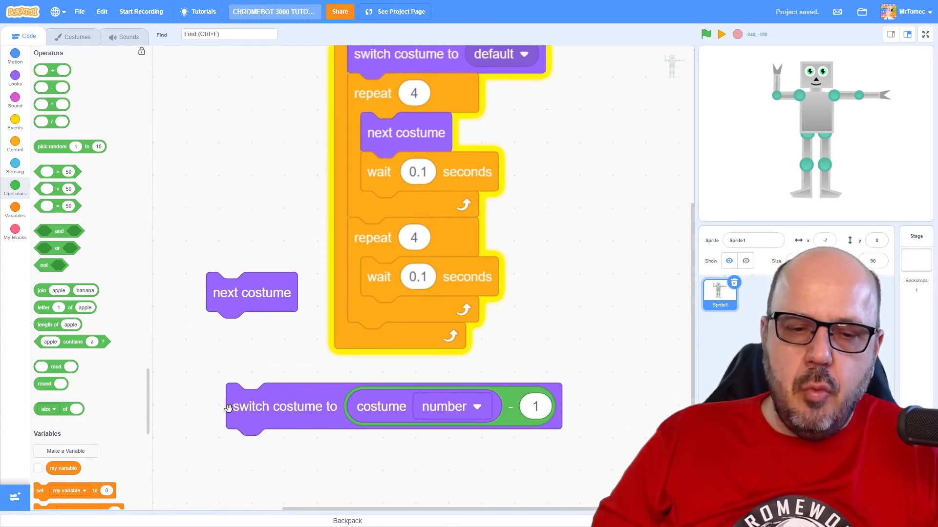
drag(254, 408, 382, 278)
drag(565, 215, 448, 276)
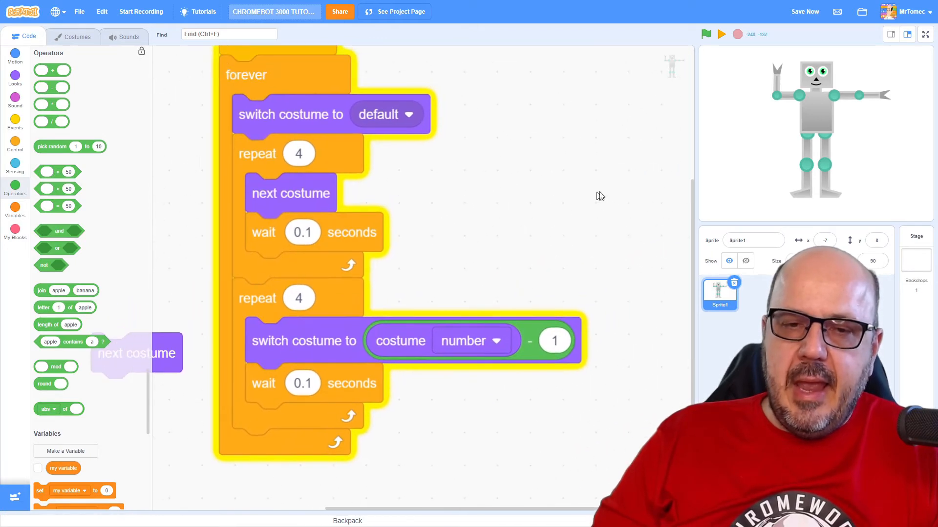
- Run the back-and-forth costume animation in full screen, pause it and return to the script in the editor
click(925, 34)
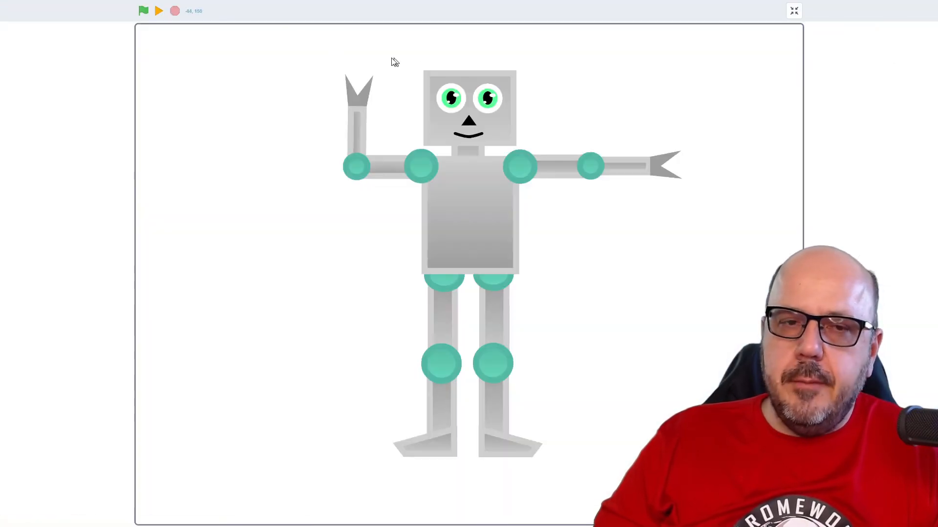
click(143, 11)
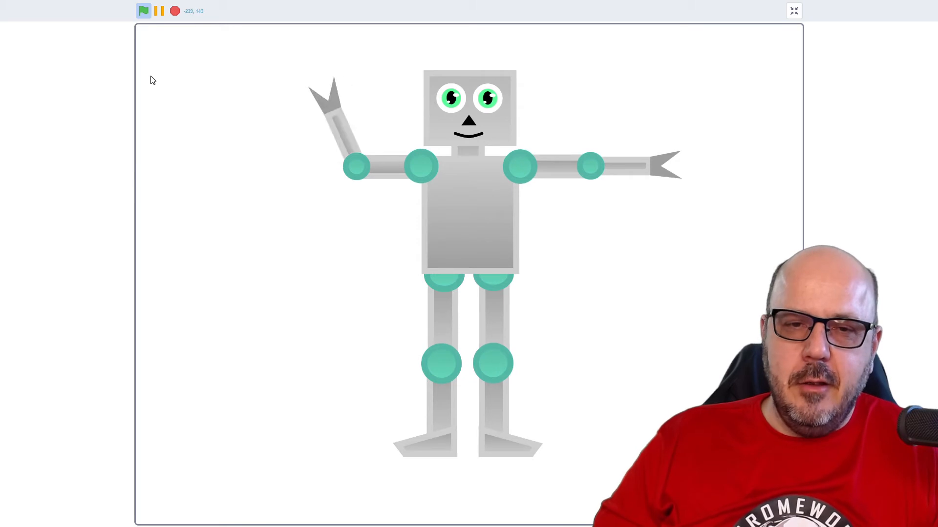
click(159, 10)
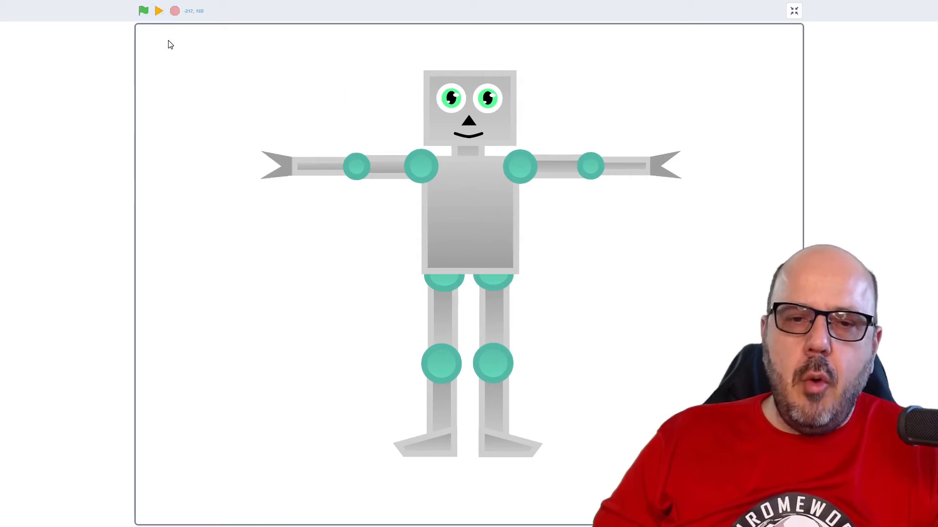
click(794, 12)
drag(488, 188, 637, 214)
drag(263, 167, 264, 208)
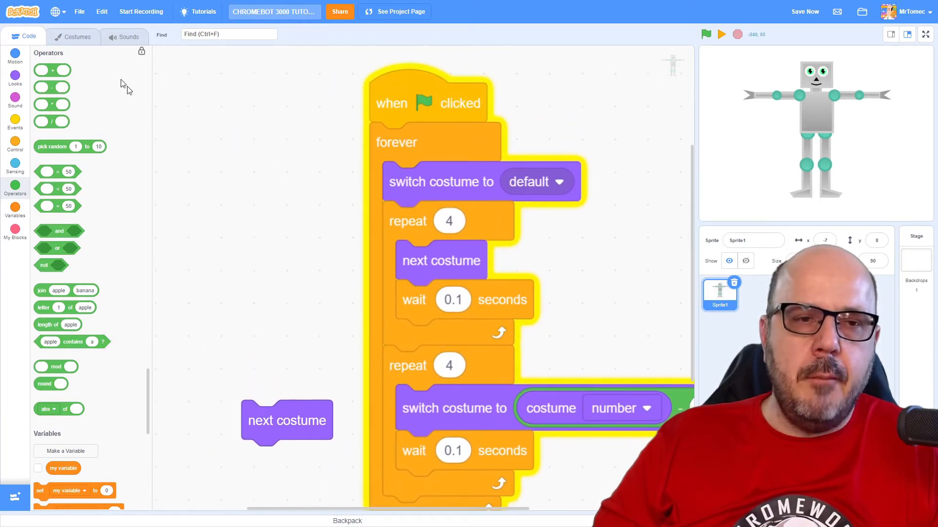
- In the egyptian1 costume, ungroup the robot's straight arm and rotate its forearm slightly downward at the elbow, adjusting its position with onion skinning on
click(79, 37)
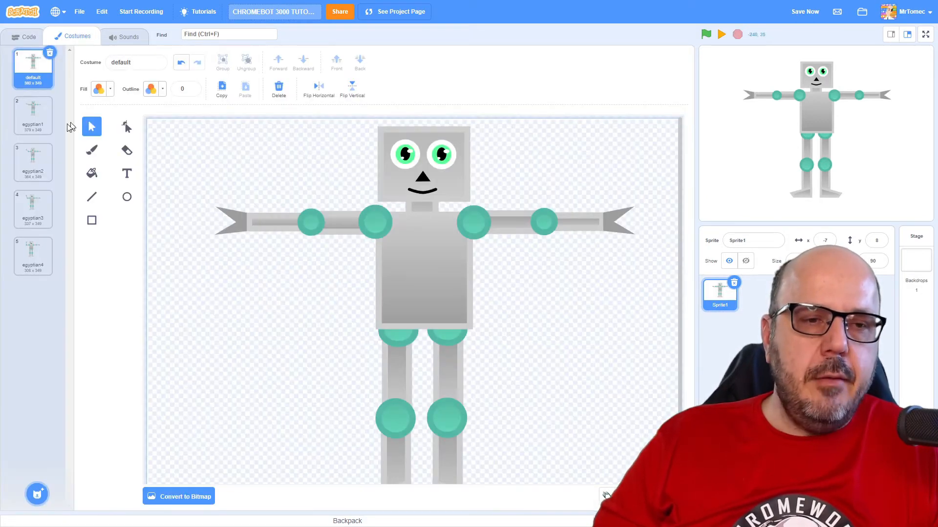
click(37, 112)
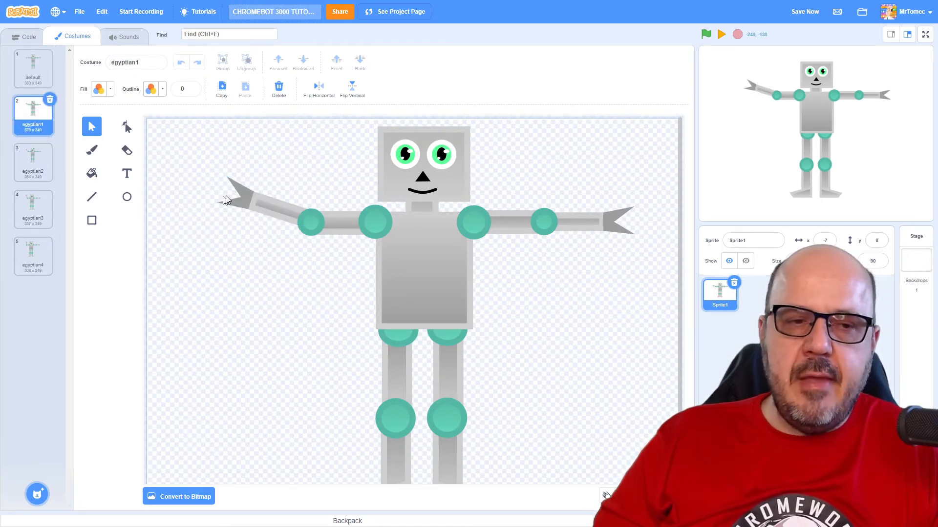
click(602, 229)
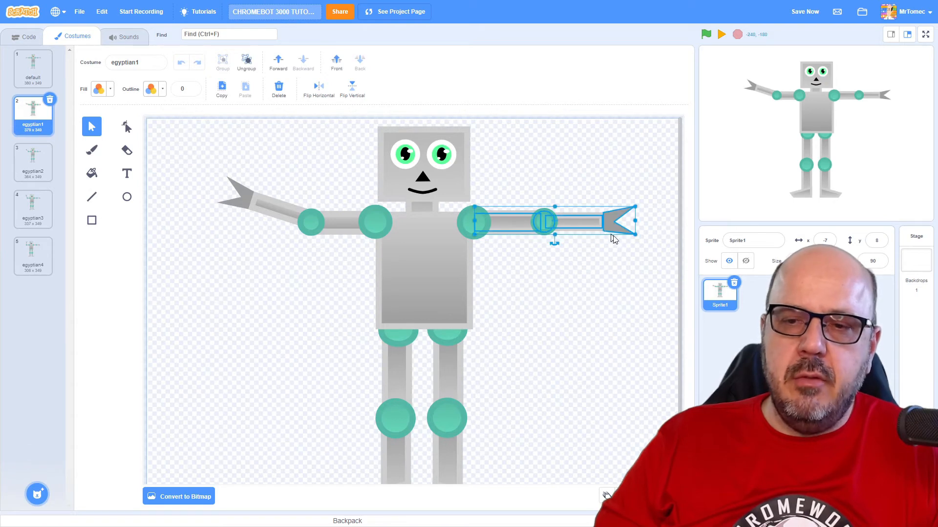
click(246, 62)
click(584, 299)
click(580, 219)
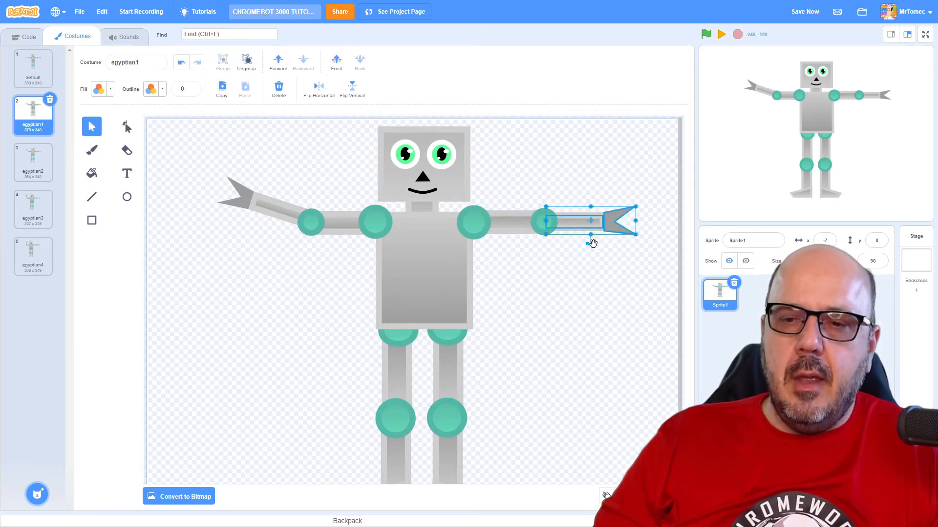
mouse_move(591, 243)
mouse_down()
mouse_move(581, 247)
mouse_move(592, 230)
mouse_move(587, 240)
mouse_up()
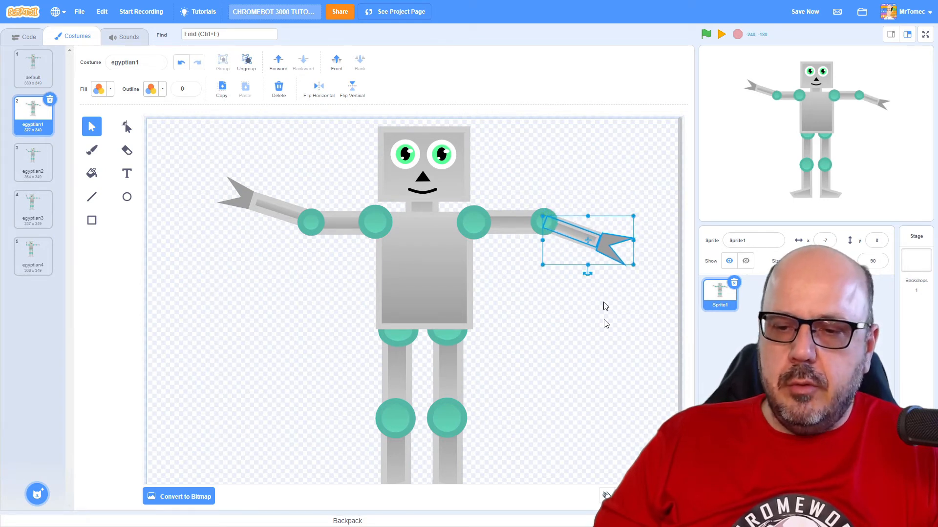
click(605, 496)
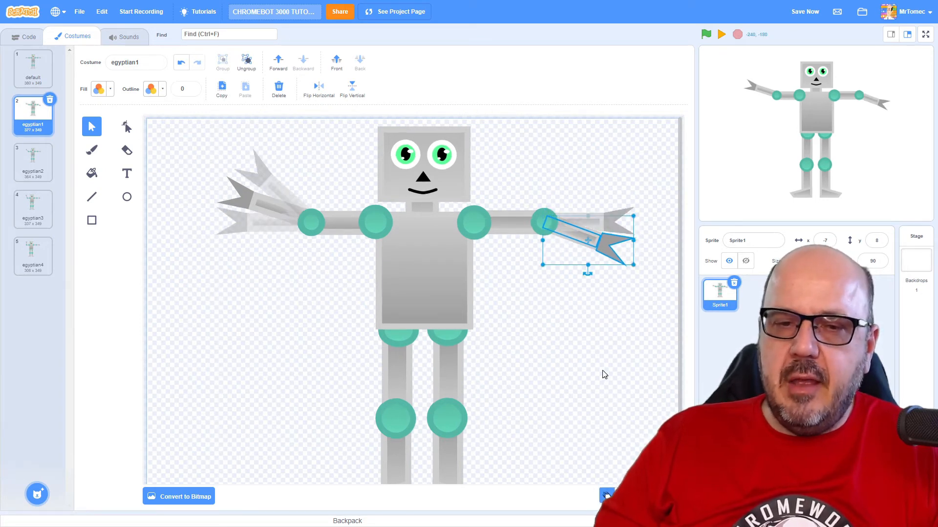
drag(599, 246, 596, 250)
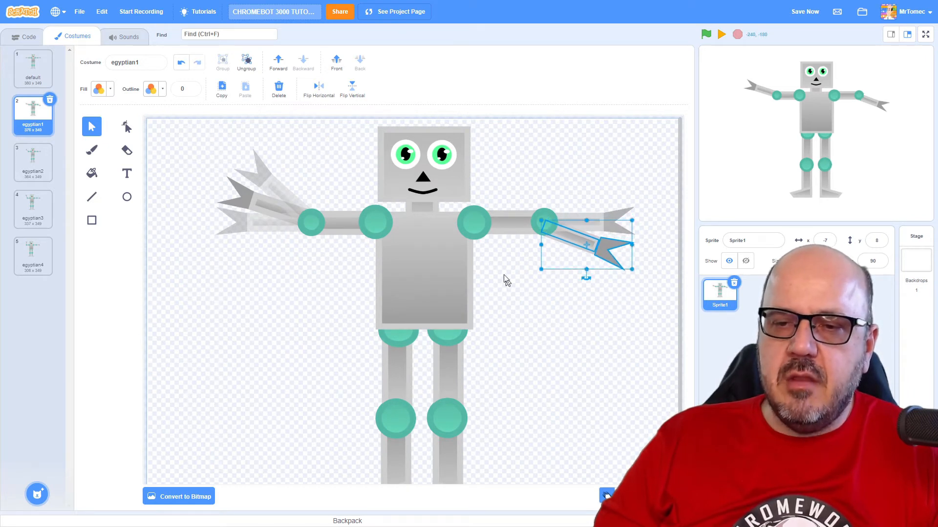
- Open the egyptian2 costume for editing
click(50, 179)
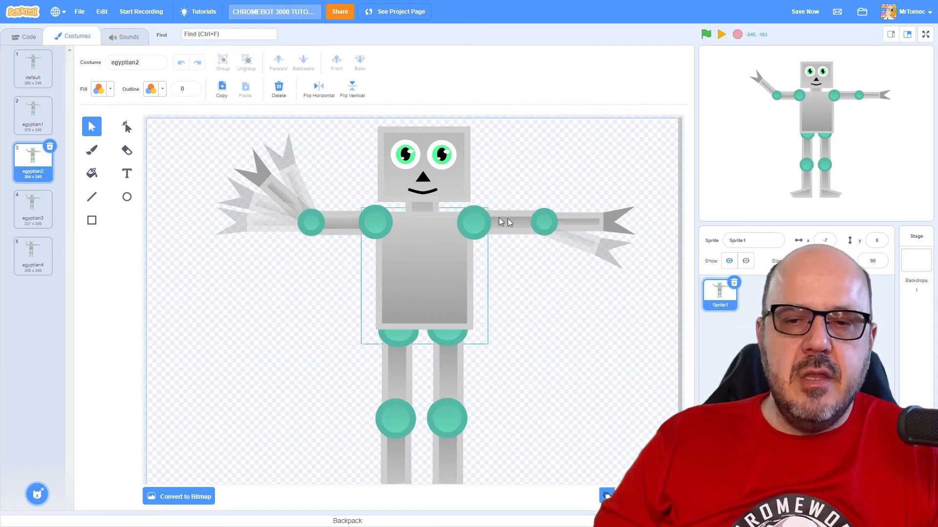
click(601, 219)
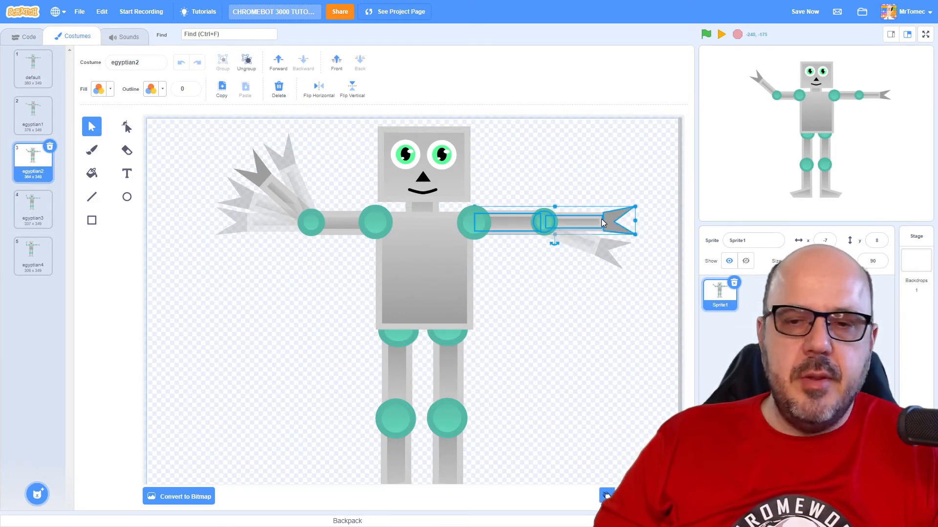
click(554, 251)
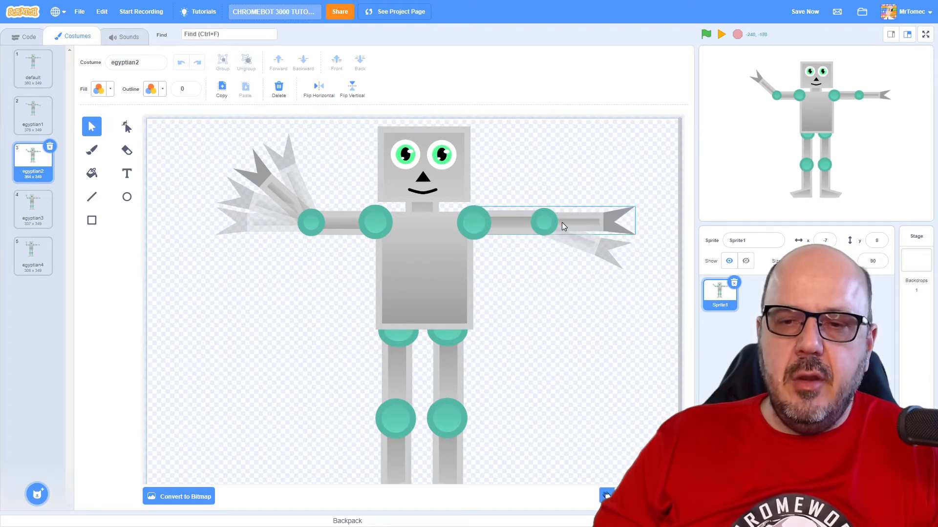
click(562, 224)
drag(553, 241, 561, 244)
key(ctrl+z)
- Ungroup the straight arm in egyptian2 and rotate its forearm down at the elbow, more steeply than in egyptian1
click(550, 225)
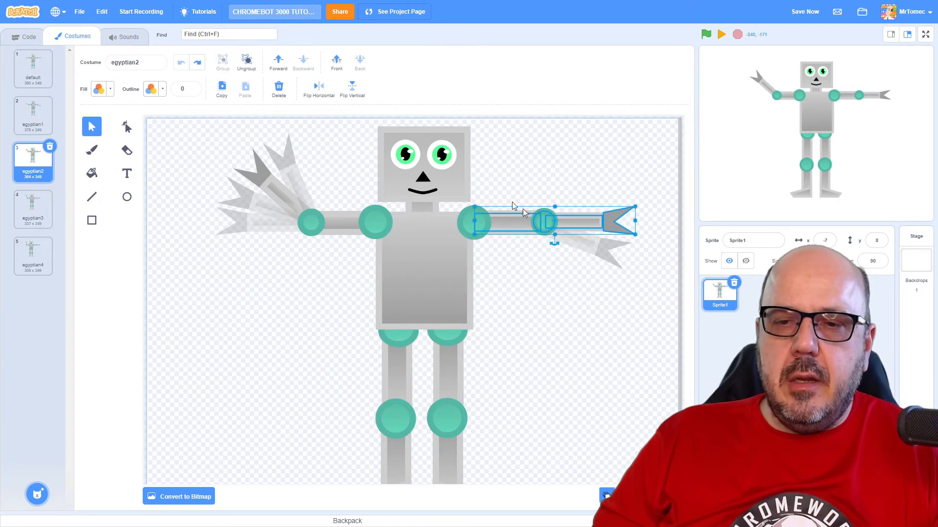
click(588, 220)
drag(589, 243, 566, 256)
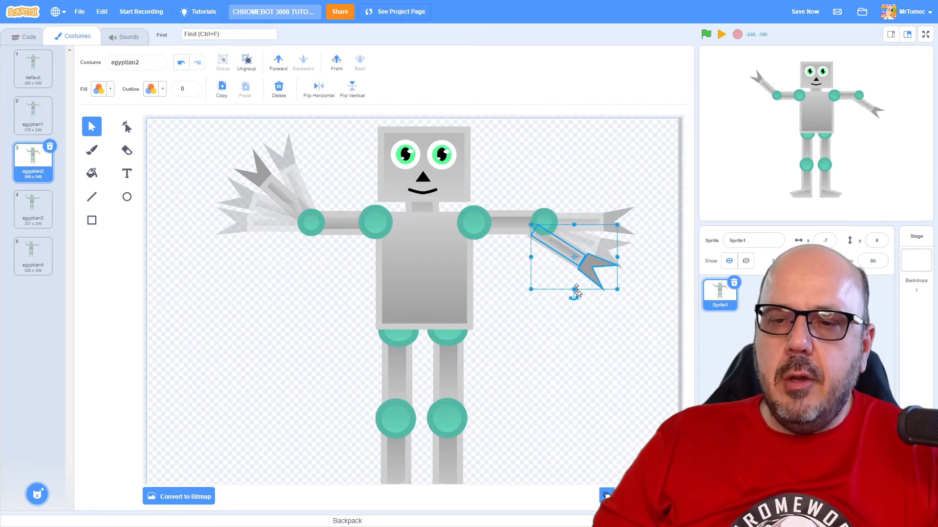
mouse_move(573, 296)
mouse_down()
mouse_move(575, 273)
mouse_move(566, 317)
mouse_move(578, 281)
mouse_up()
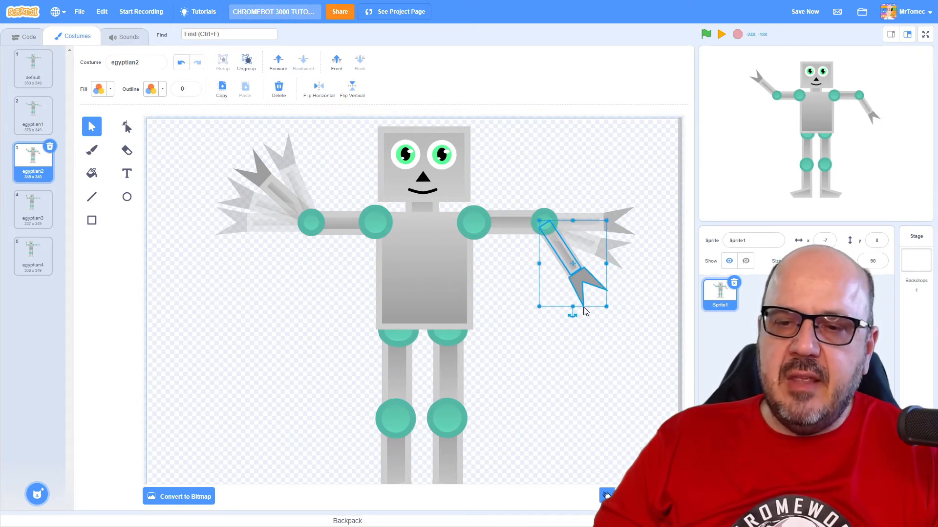
- Fine-tune the lowered forearm in egyptian2 by rotating it slightly upward and realigning it with the elbow
drag(572, 313, 579, 311)
drag(584, 277, 586, 277)
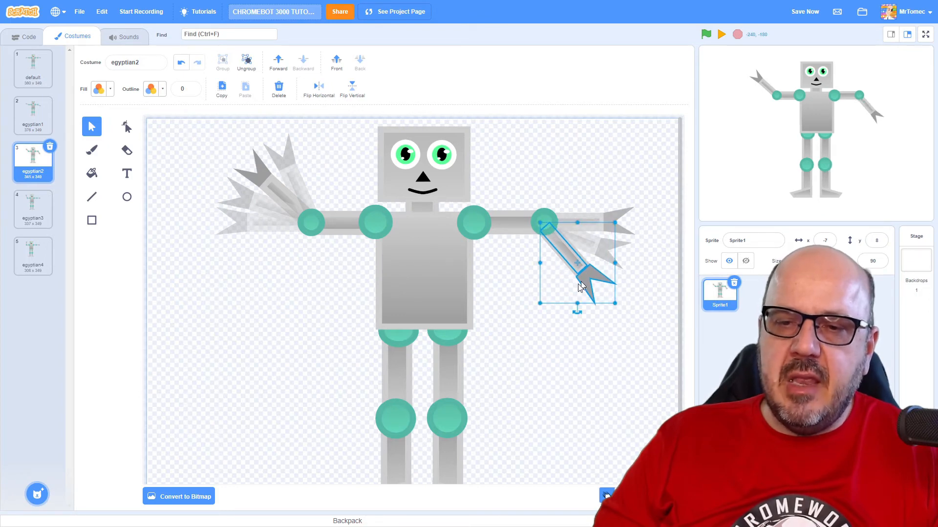
click(511, 309)
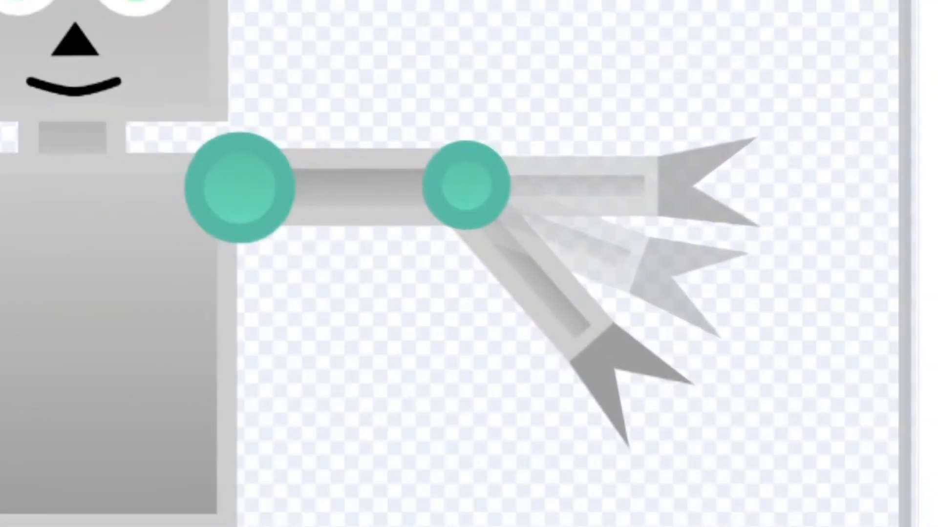
- In egyptian3, ungroup the straight arm and rotate its forearm down at the elbow, more steeply than in egyptian2
click(573, 197)
key(ctrl+shift+g)
click(573, 196)
drag(573, 197, 487, 395)
drag(528, 454, 378, 433)
drag(511, 418, 505, 375)
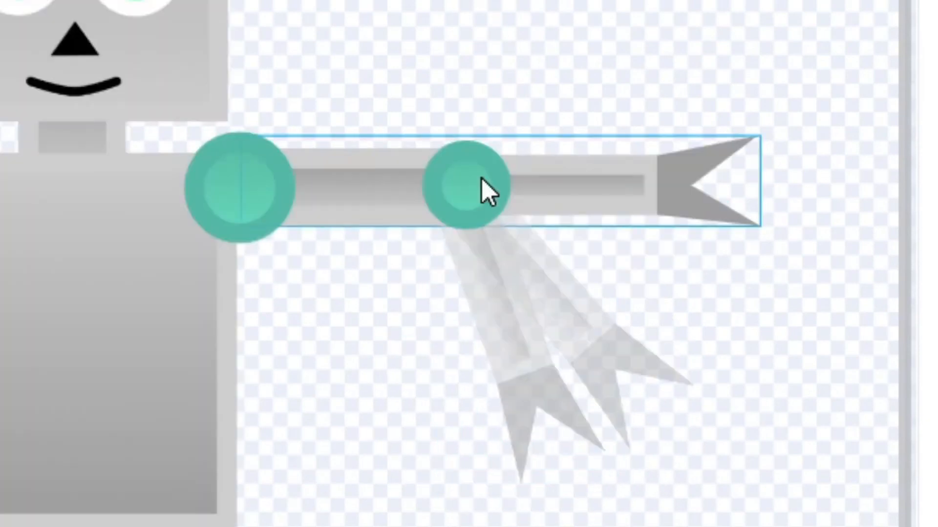
- In egyptian4, ungroup the straight arm, rotate its forearm to point straight down and attach it beneath the elbow
click(482, 179)
key(ctrl+shift+g)
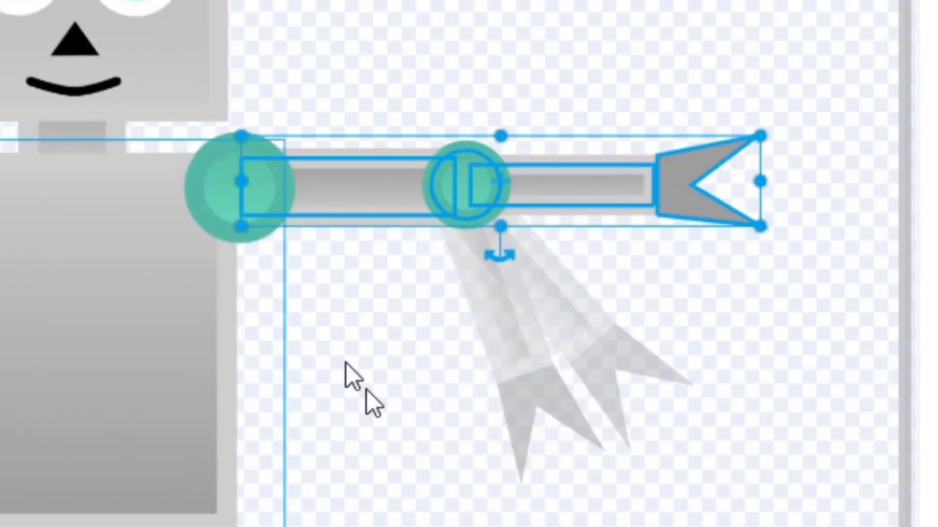
click(365, 386)
click(561, 191)
drag(613, 247, 549, 259)
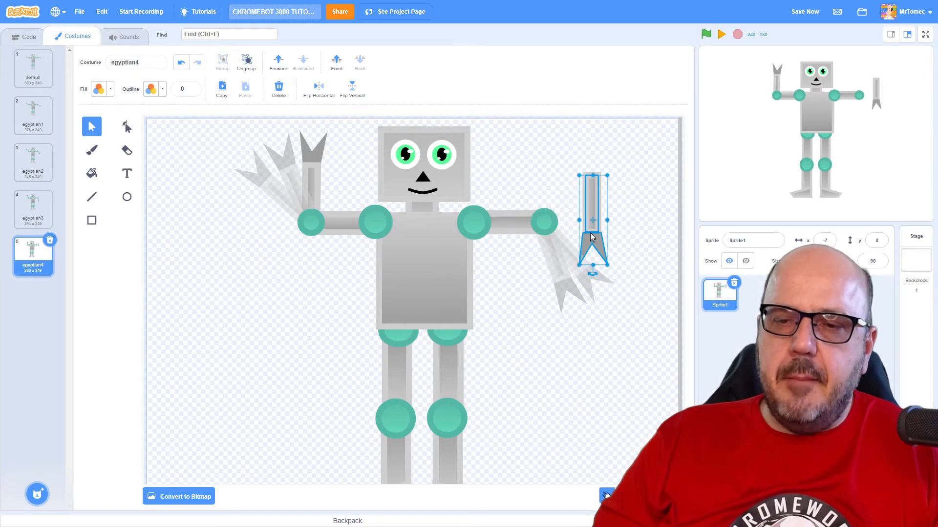
drag(590, 233, 522, 343)
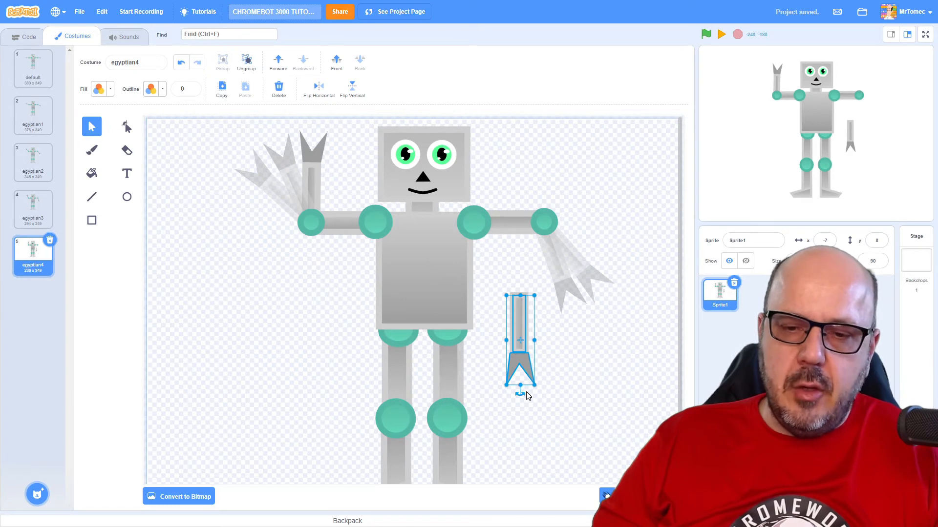
mouse_move(519, 395)
mouse_down()
mouse_move(547, 380)
mouse_move(565, 339)
mouse_move(535, 300)
mouse_move(484, 336)
mouse_move(500, 375)
mouse_move(531, 382)
mouse_move(571, 349)
mouse_move(546, 315)
mouse_move(511, 306)
mouse_move(487, 336)
mouse_move(513, 368)
mouse_move(531, 372)
mouse_move(532, 384)
mouse_up()
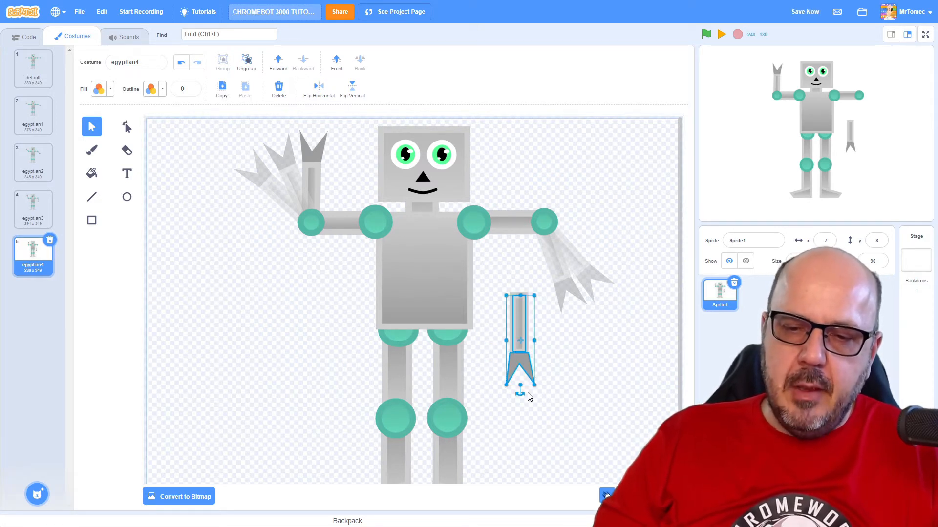
drag(522, 348, 545, 267)
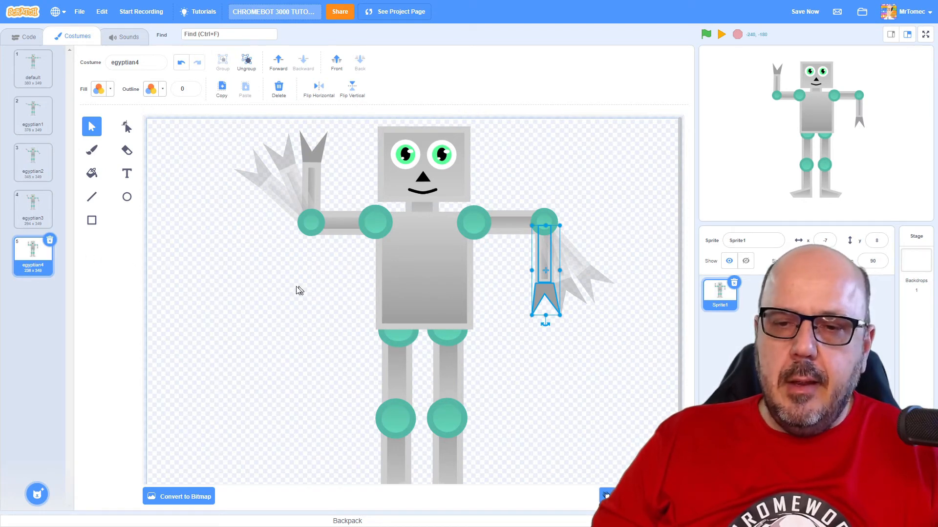
- In egyptian3, rotate the lowered forearm slightly upward and reposition it at the elbow to even out the spacing between poses
click(44, 205)
click(575, 296)
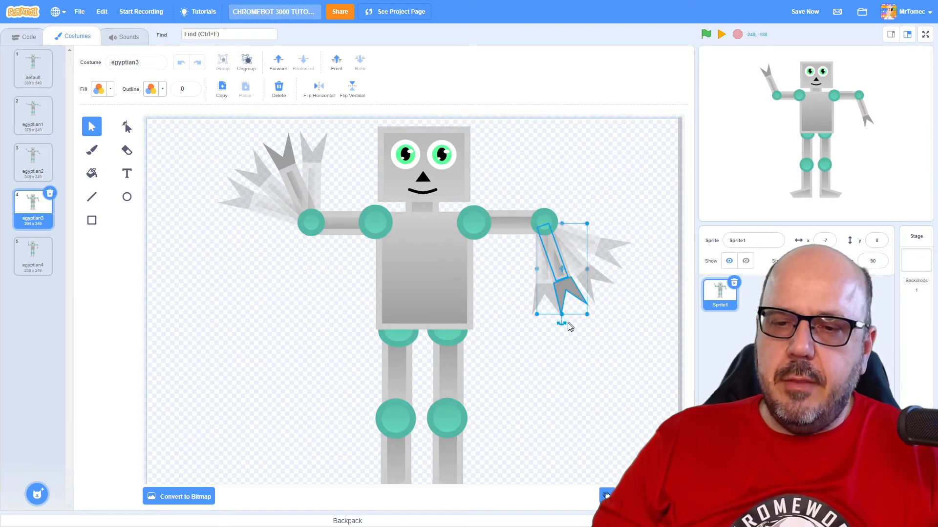
drag(563, 324, 573, 322)
drag(571, 282, 581, 278)
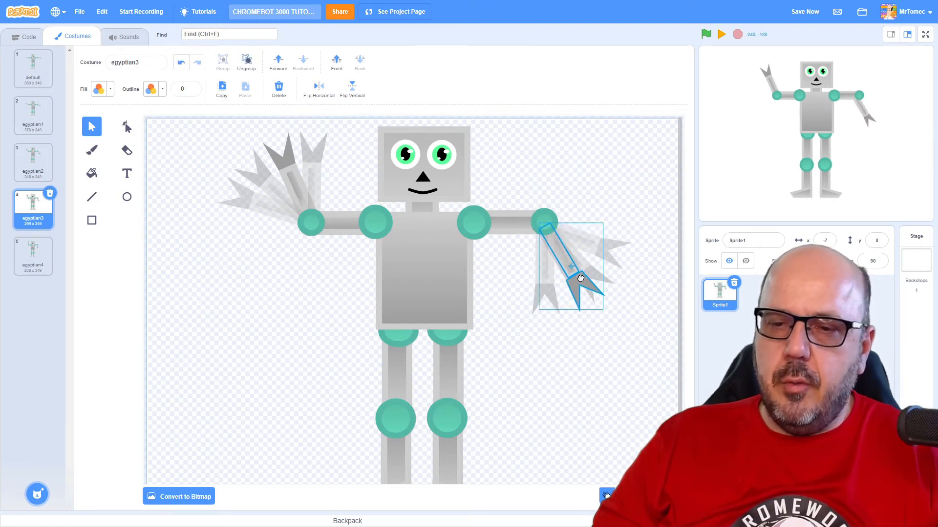
click(601, 280)
- In egyptian2, raise the lowered forearm slightly and realign it at the elbow, midway between the egyptian1 and egyptian3 poses
click(32, 158)
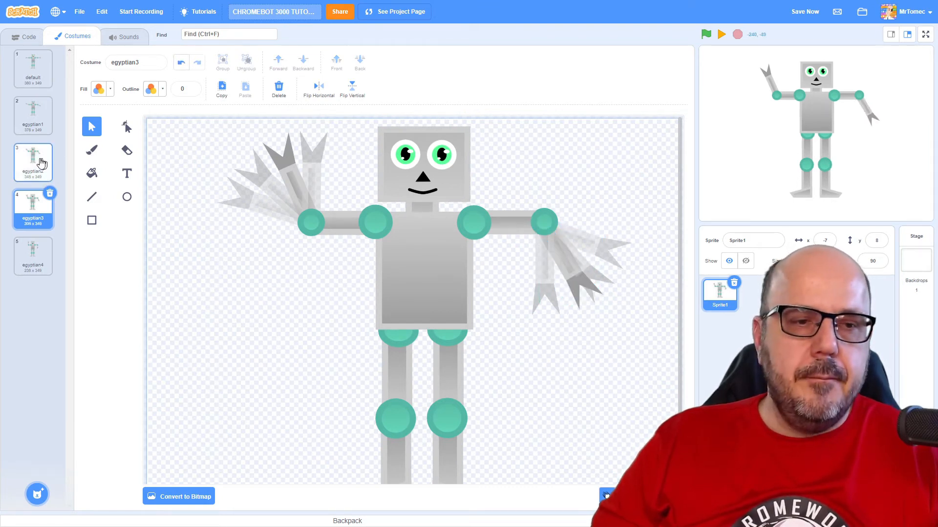
drag(594, 280, 606, 272)
click(591, 302)
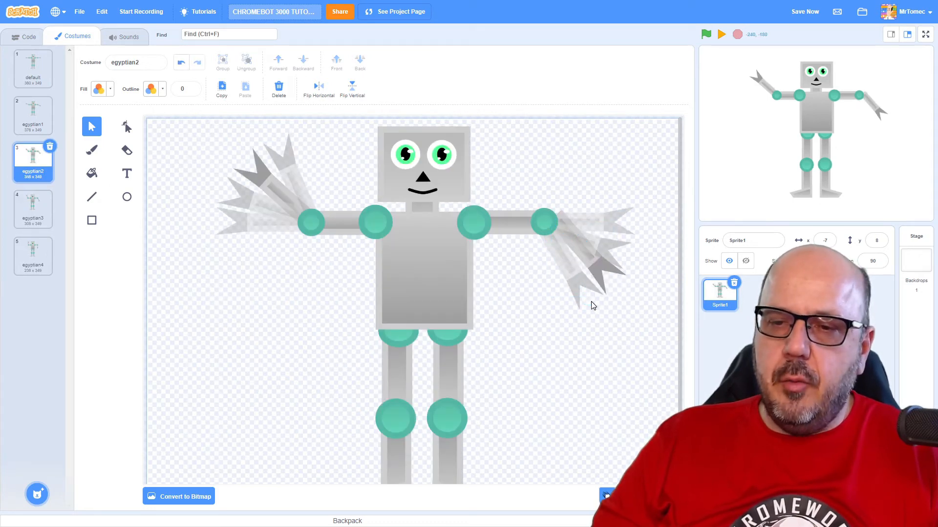
click(594, 270)
drag(588, 304, 598, 301)
drag(596, 266, 590, 263)
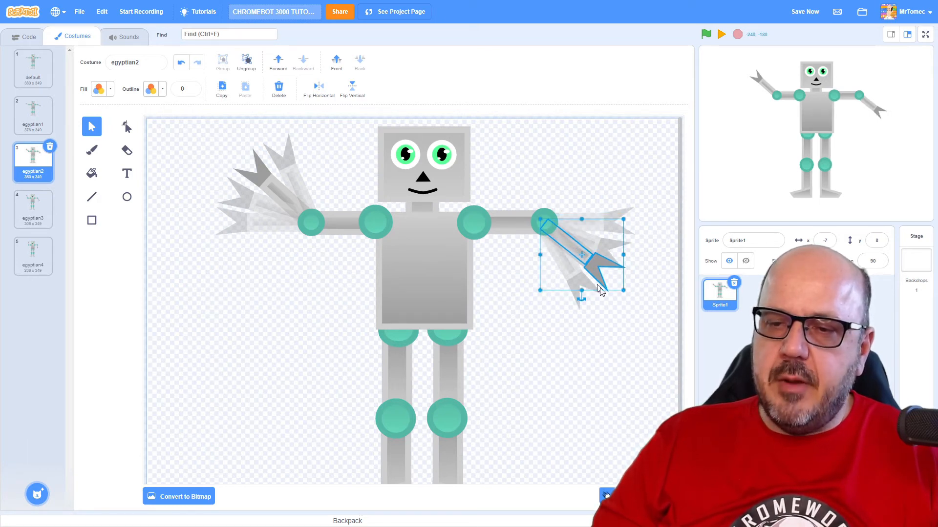
click(626, 312)
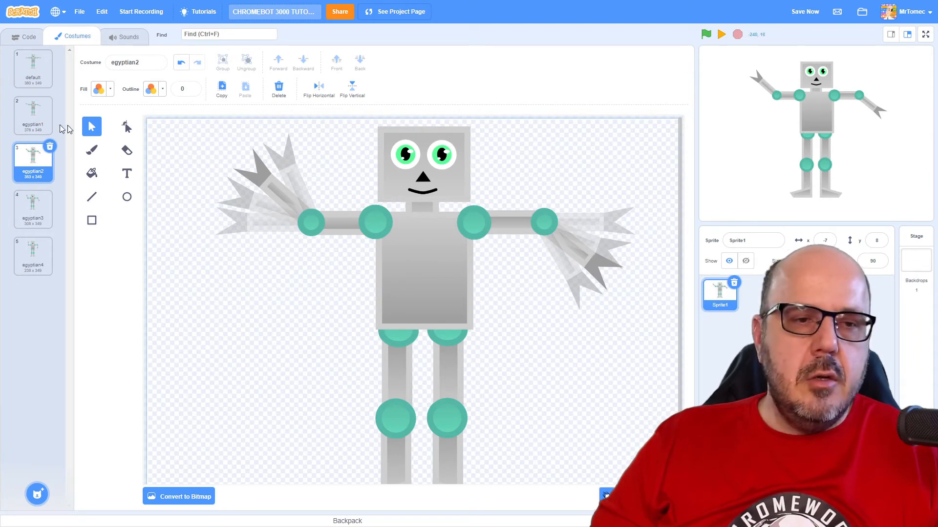
- In egyptian1, rotate the lowered forearm slightly and realign it with the elbow joint
click(42, 117)
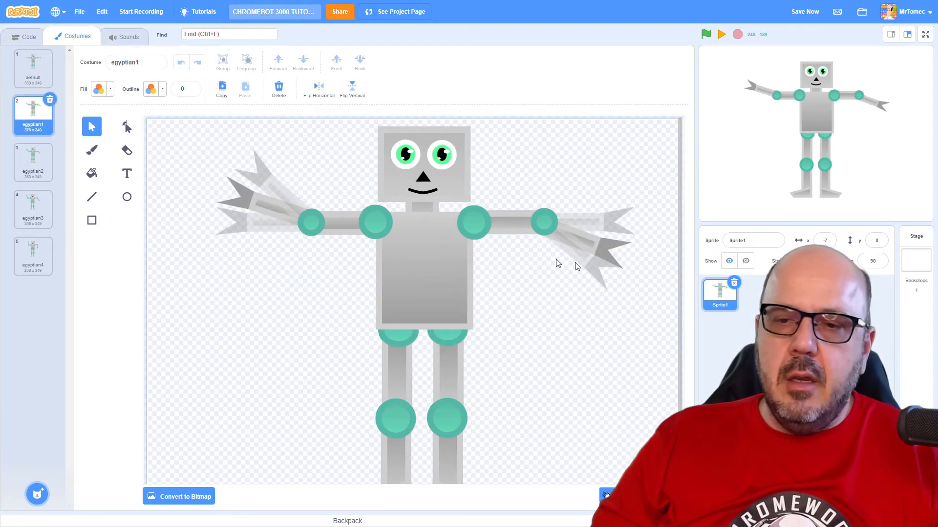
click(600, 251)
drag(584, 278, 591, 251)
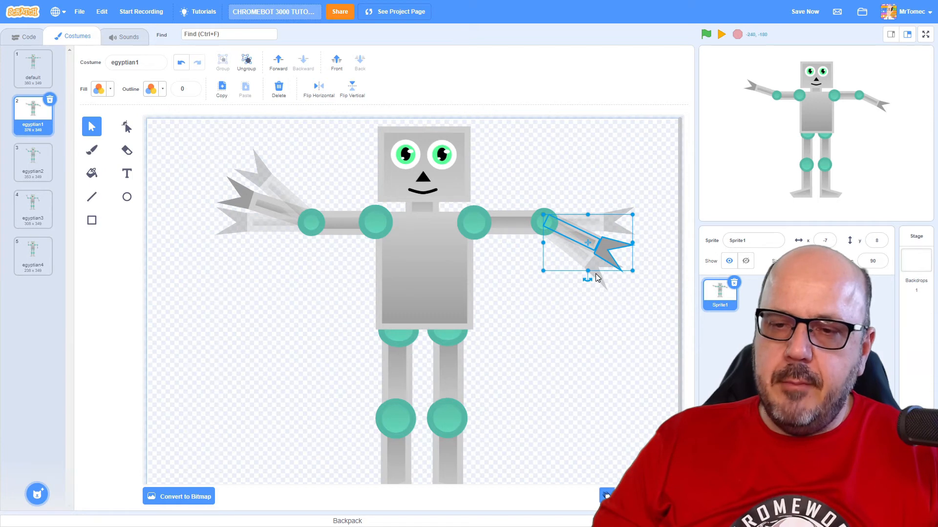
mouse_move(586, 277)
mouse_down()
mouse_move(599, 275)
mouse_move(588, 270)
mouse_up()
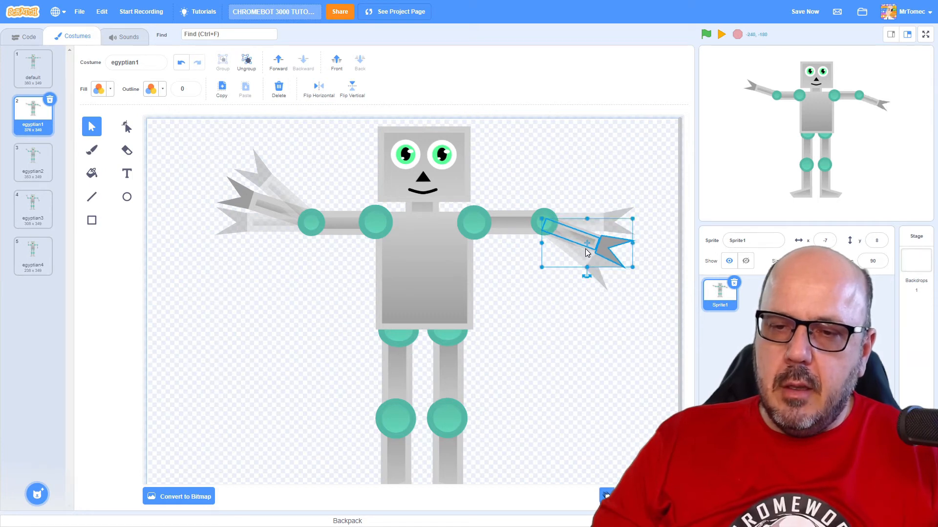
click(550, 293)
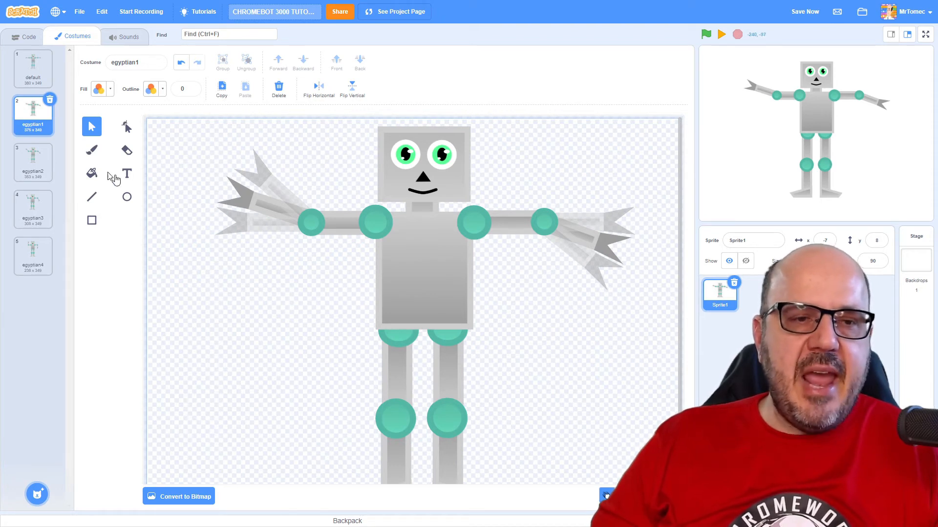
- Tilt the robot's head clockwise on its neck in egyptian1 and further clockwise in egyptian2
click(413, 171)
drag(423, 202, 423, 171)
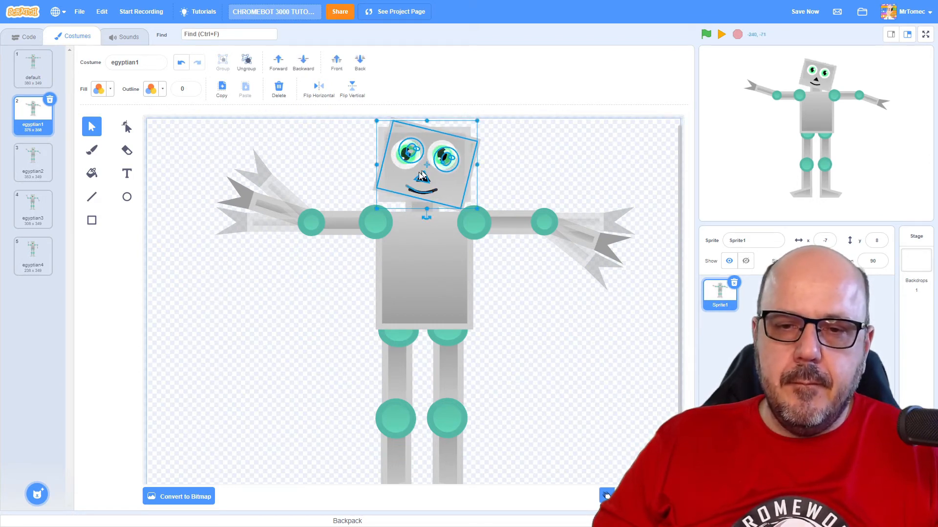
click(40, 171)
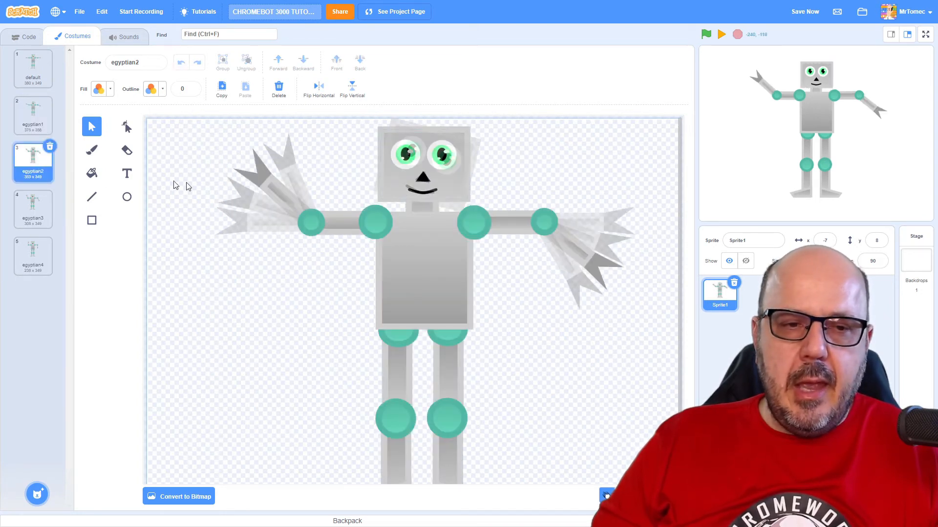
click(434, 176)
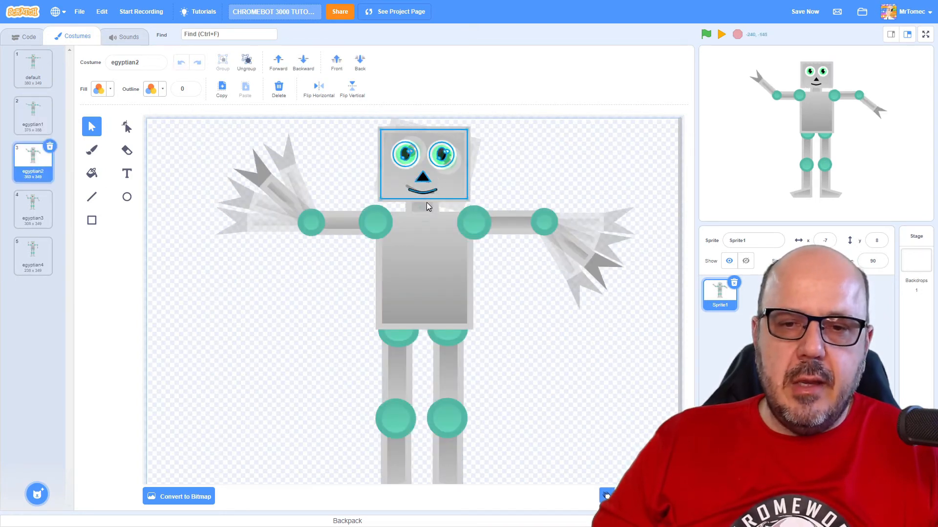
mouse_move(426, 204)
mouse_down()
mouse_move(401, 199)
mouse_move(422, 191)
mouse_up()
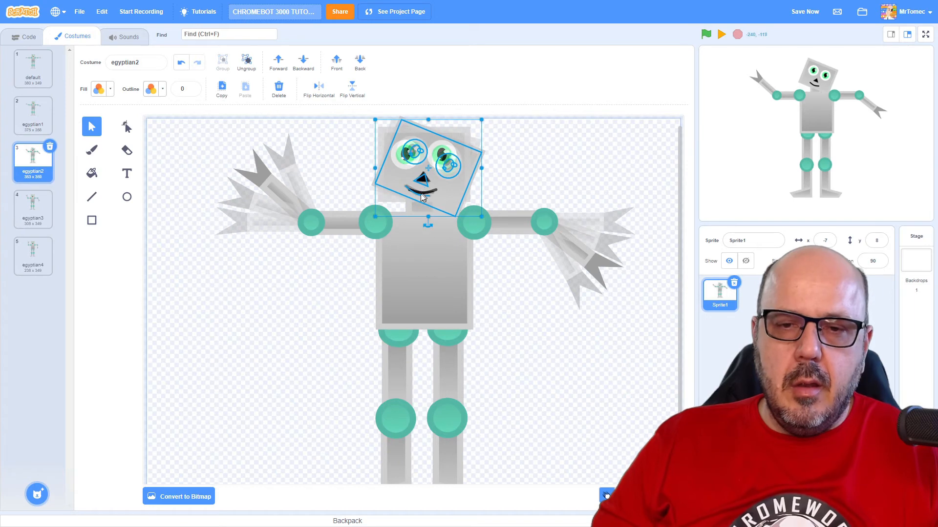
- In egyptian3, tilt the robot's head clockwise by a smaller angle than in egyptian1
click(30, 205)
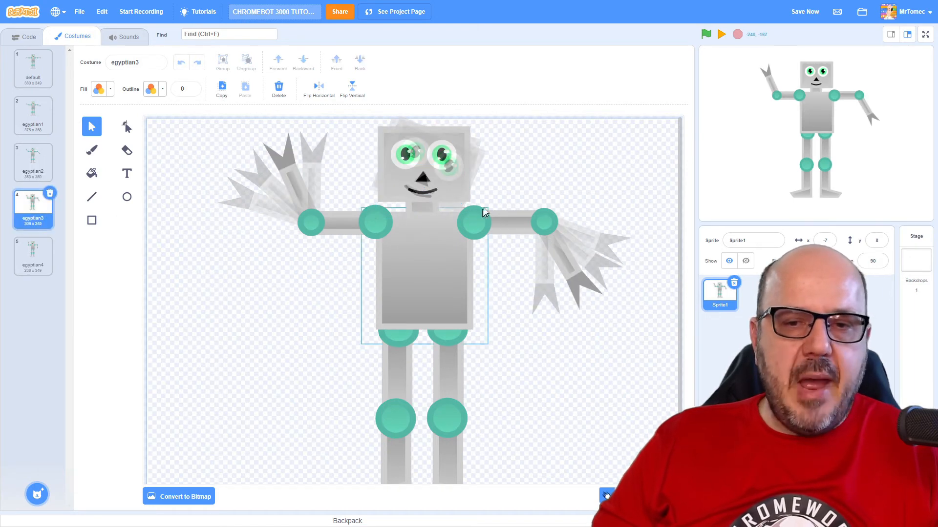
click(444, 181)
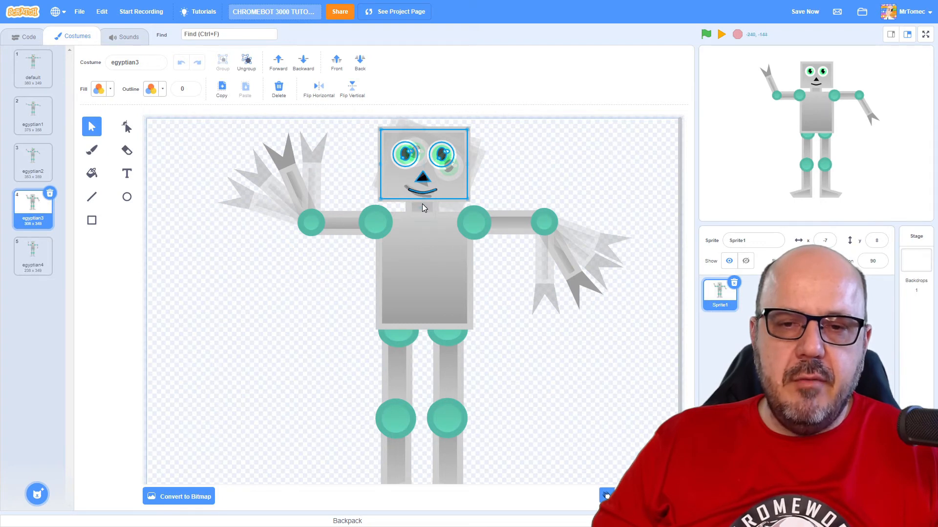
drag(422, 203, 419, 203)
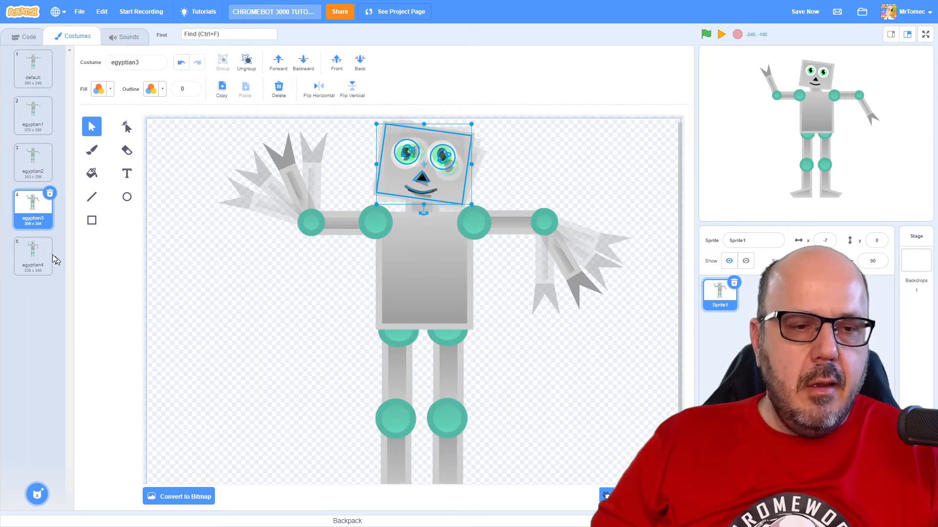
- Check the upright head in the egyptian4 costume and turn off onion skinning
click(35, 261)
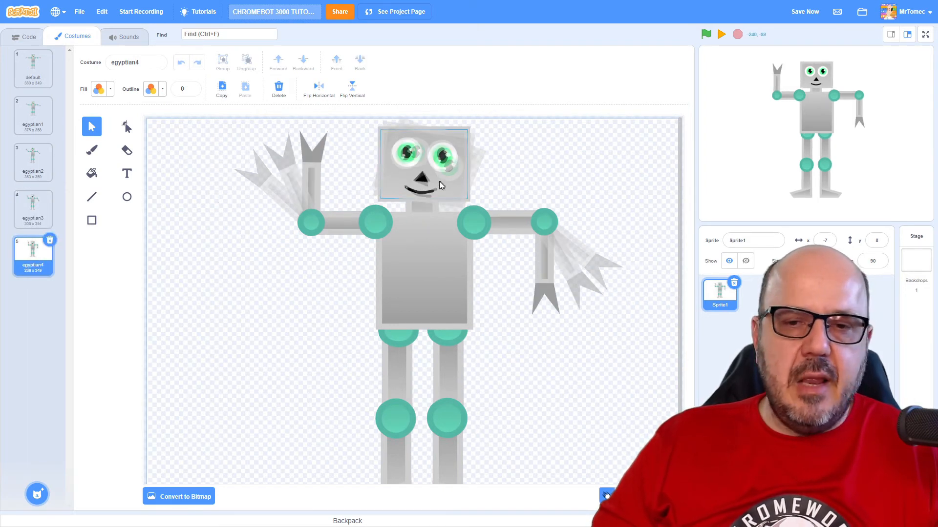
click(431, 195)
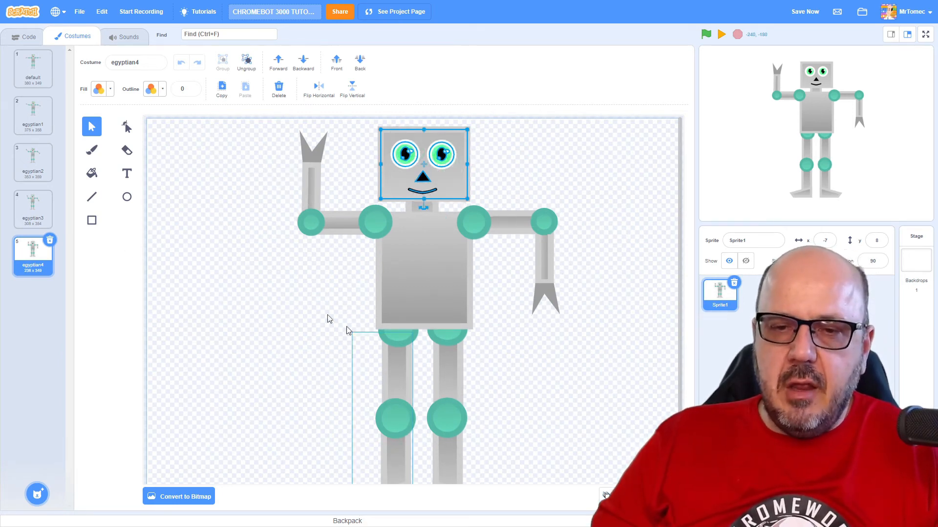
click(224, 251)
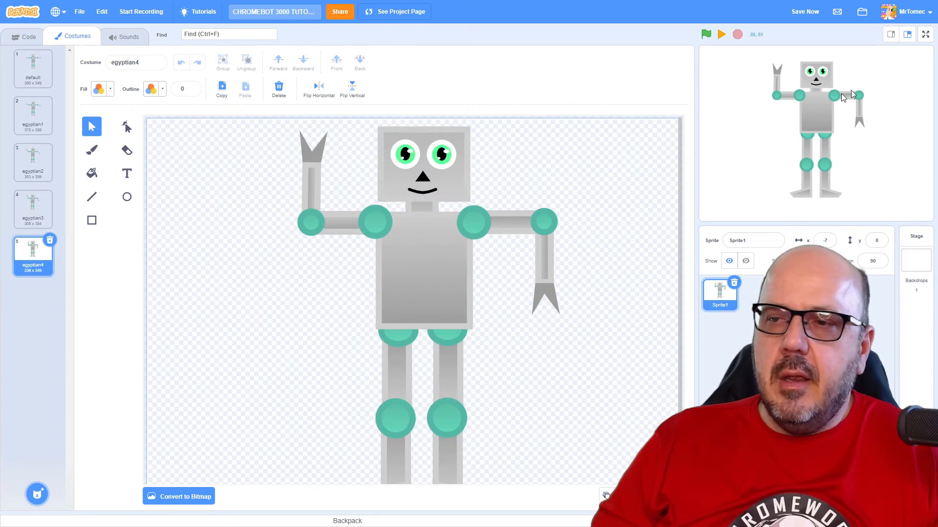
- Run the arm and head animation in full screen, pause it and return to the costume editor
click(926, 35)
click(143, 11)
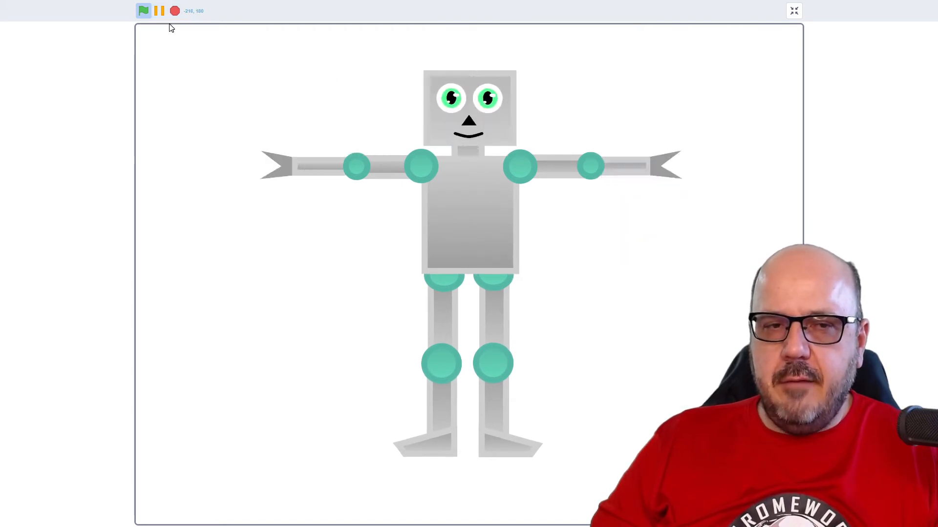
click(159, 11)
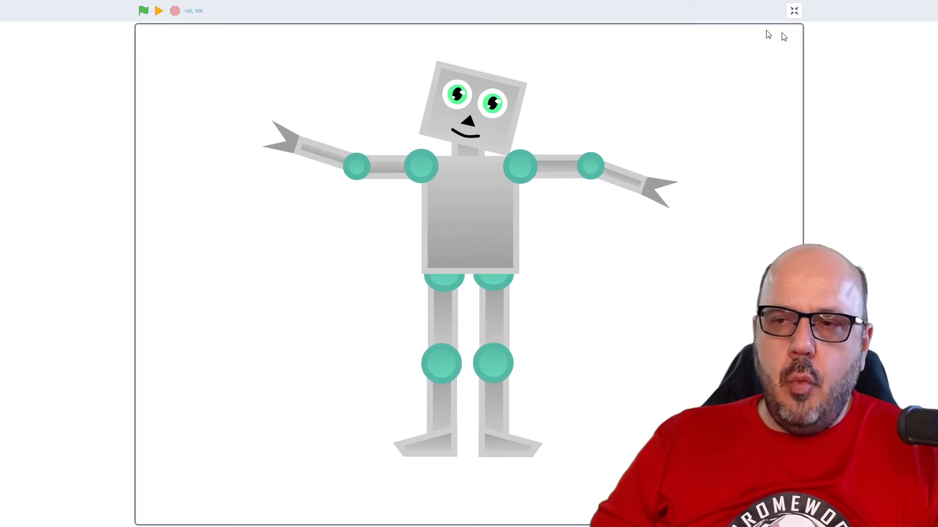
click(793, 11)
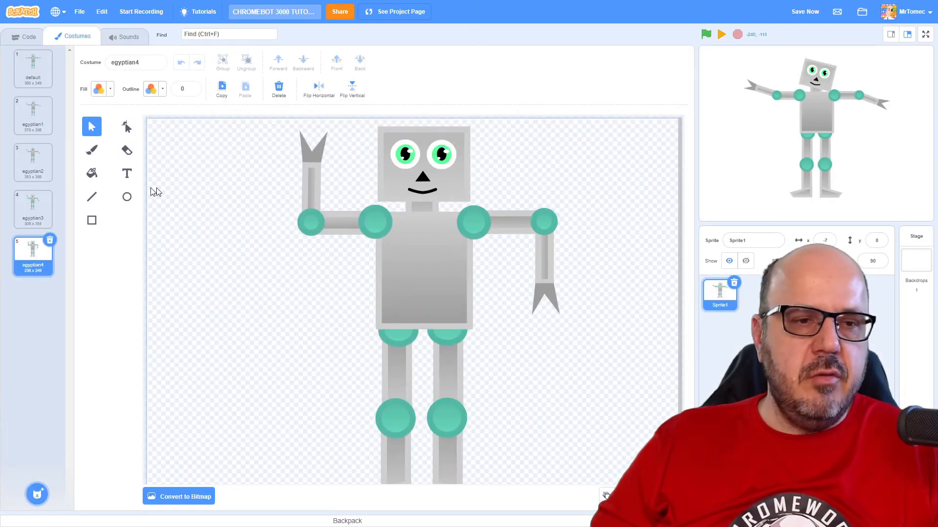
- In the egyptian1 costume, ungroup the parts of both of the robot's legs
scroll(232, 289, down, 2)
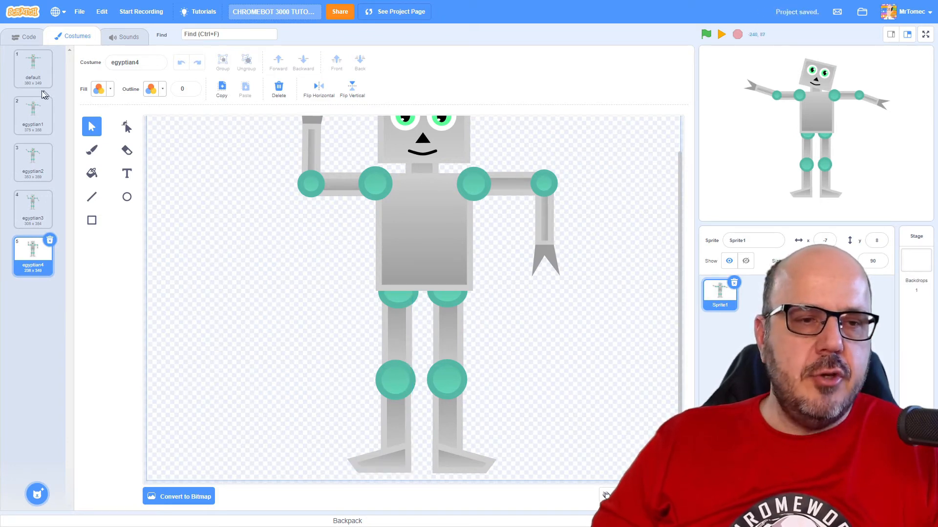
click(31, 113)
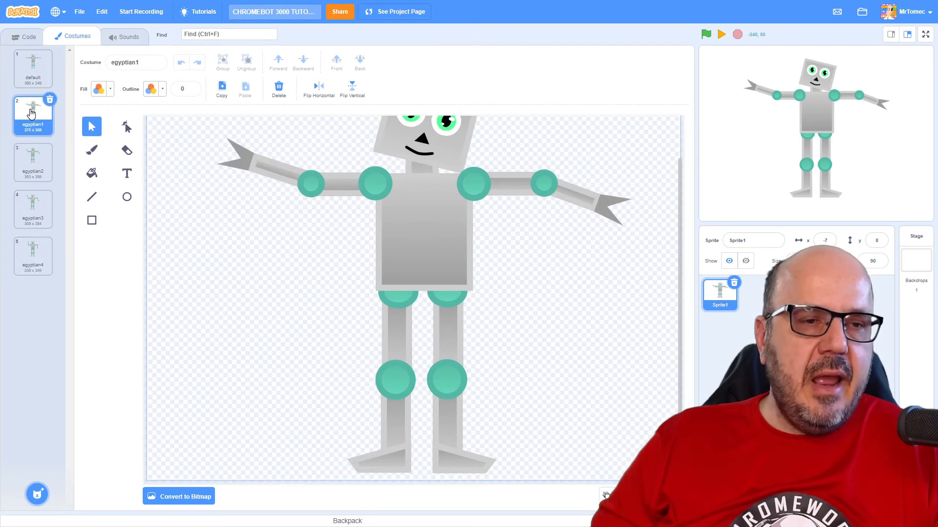
click(386, 352)
key(ctrl+z)
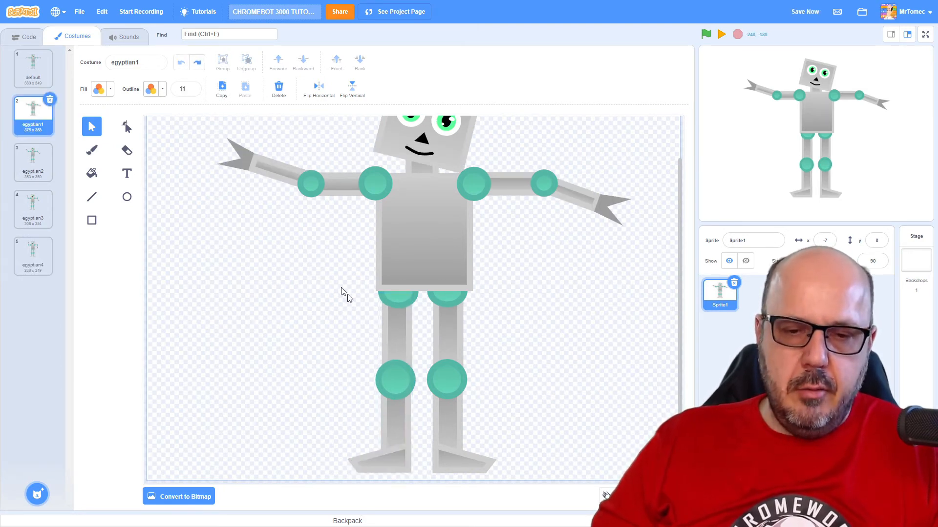
click(391, 403)
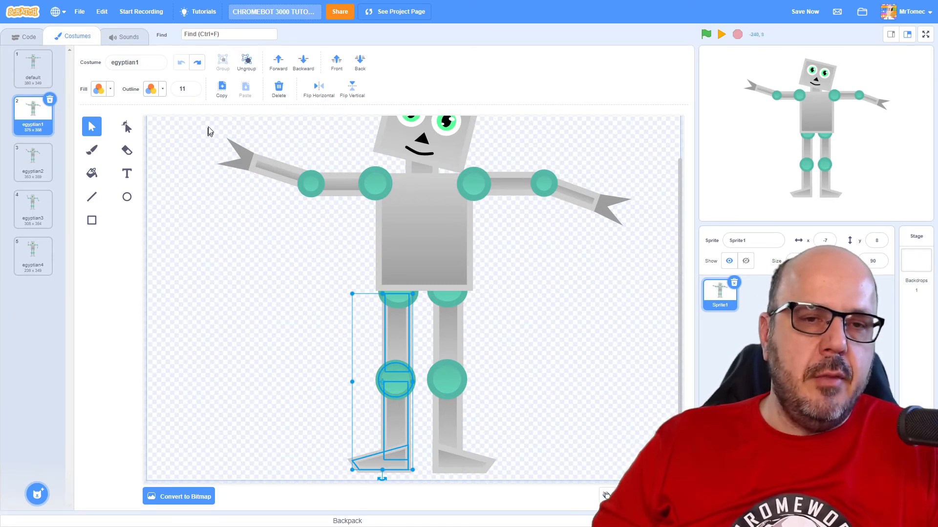
click(247, 60)
drag(505, 336, 447, 405)
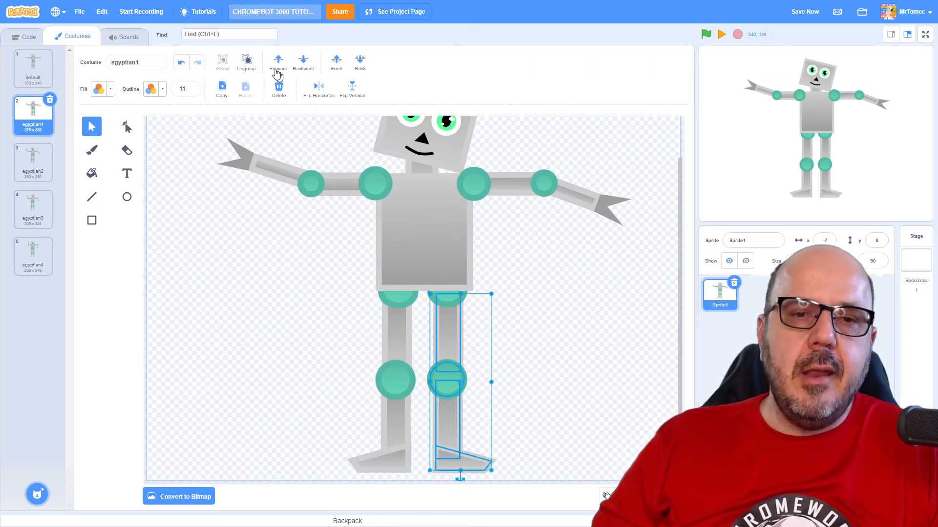
click(247, 61)
click(529, 331)
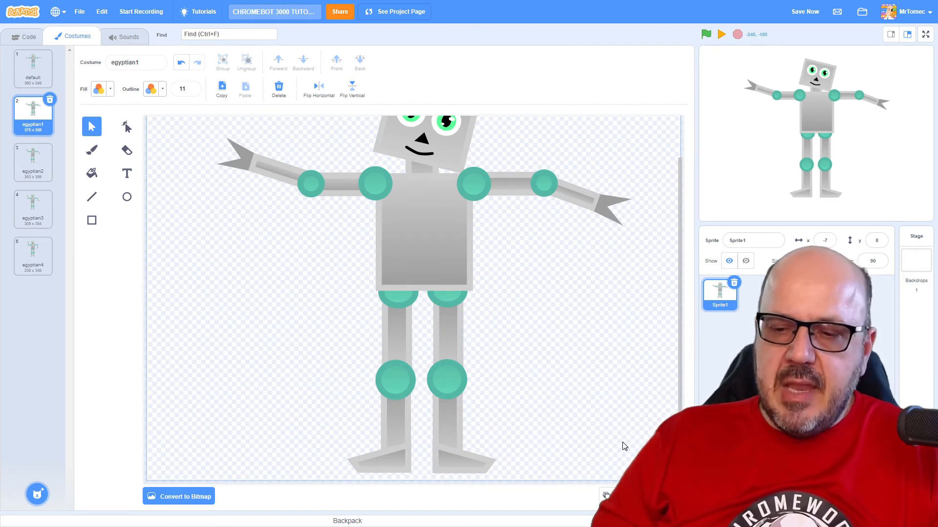
- Rotate both thighs outward in egyptian1 and reposition their upper ends on the hip joints
drag(680, 434, 679, 422)
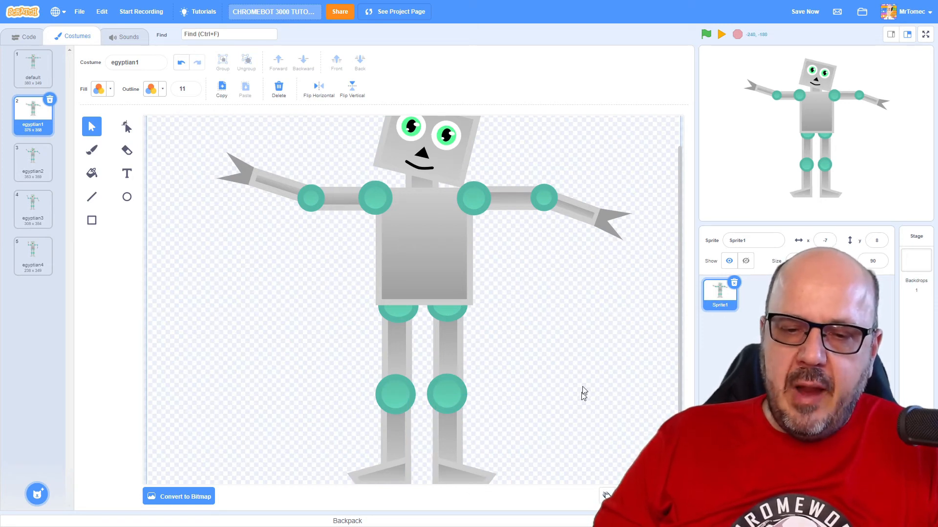
click(29, 171)
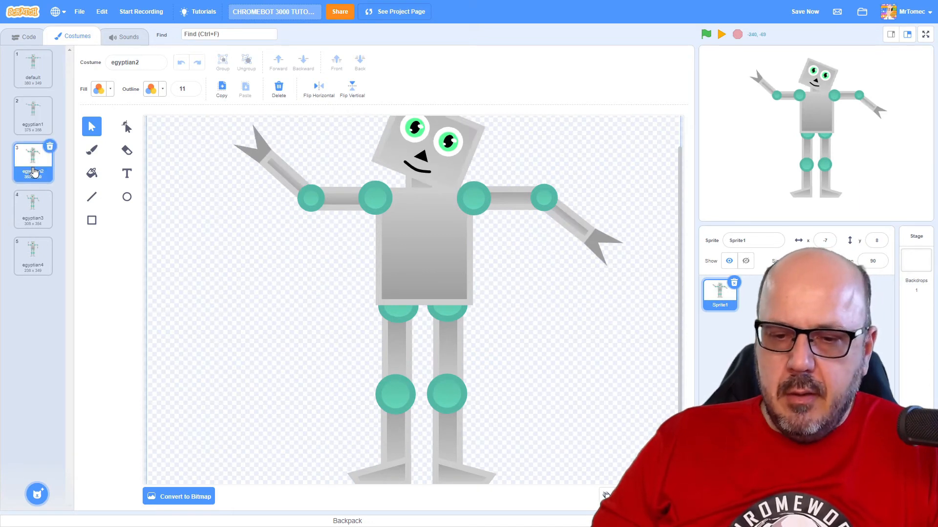
click(26, 119)
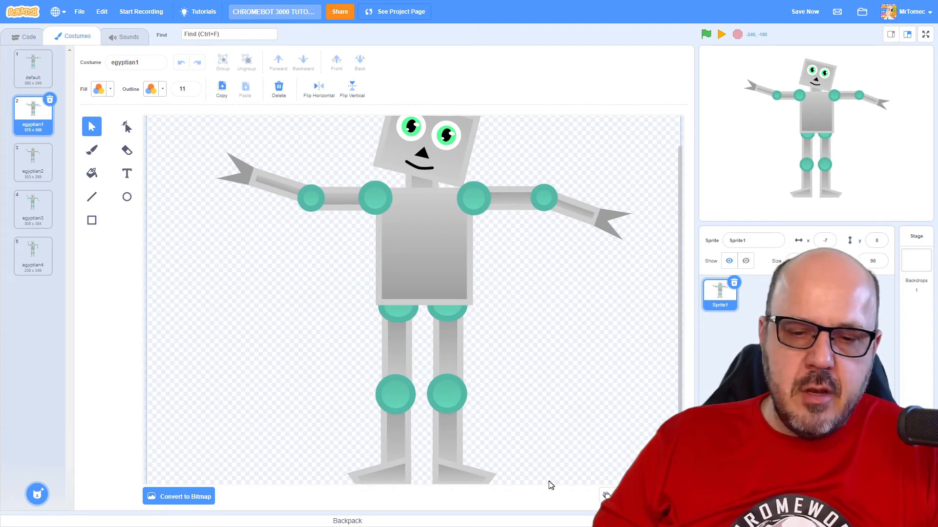
click(432, 281)
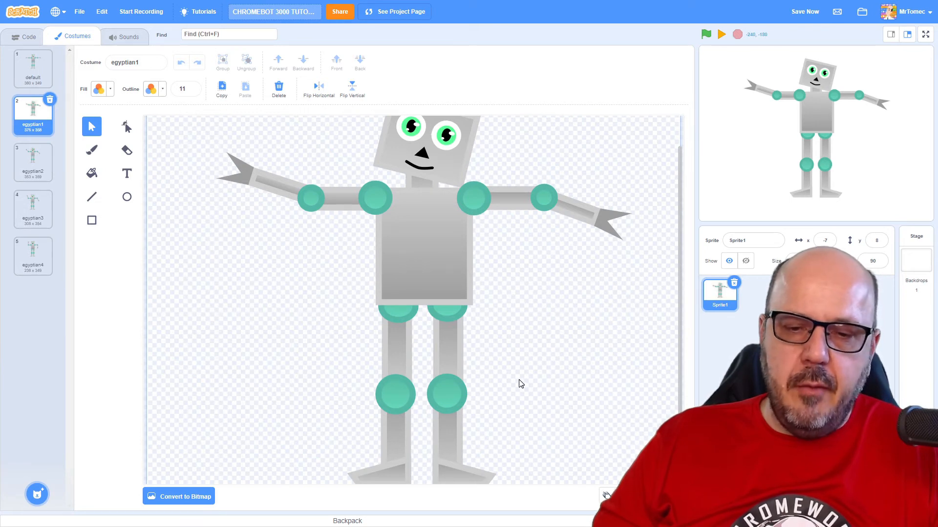
click(444, 350)
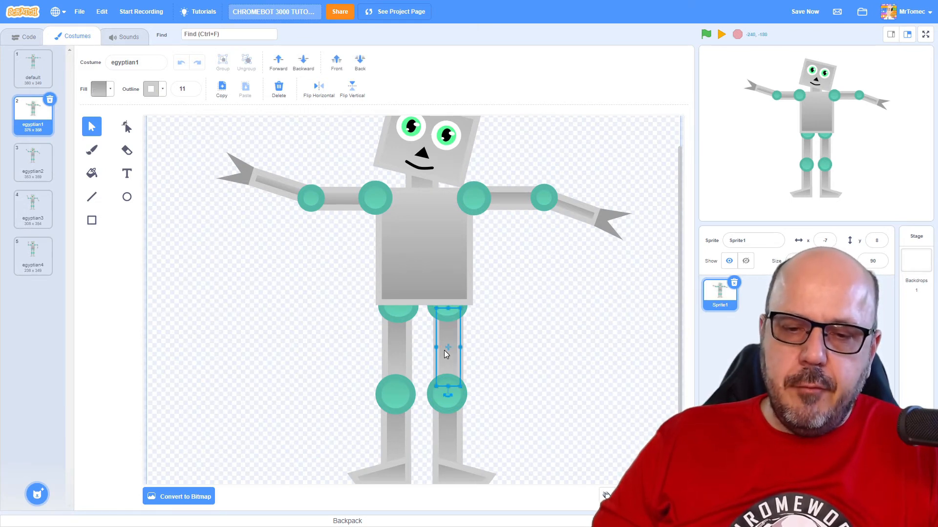
drag(450, 394, 463, 393)
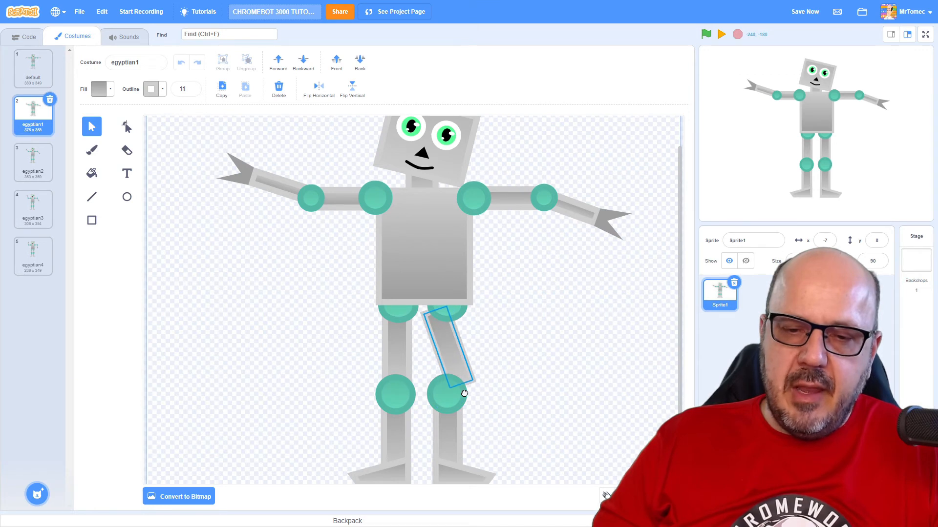
drag(462, 362, 471, 357)
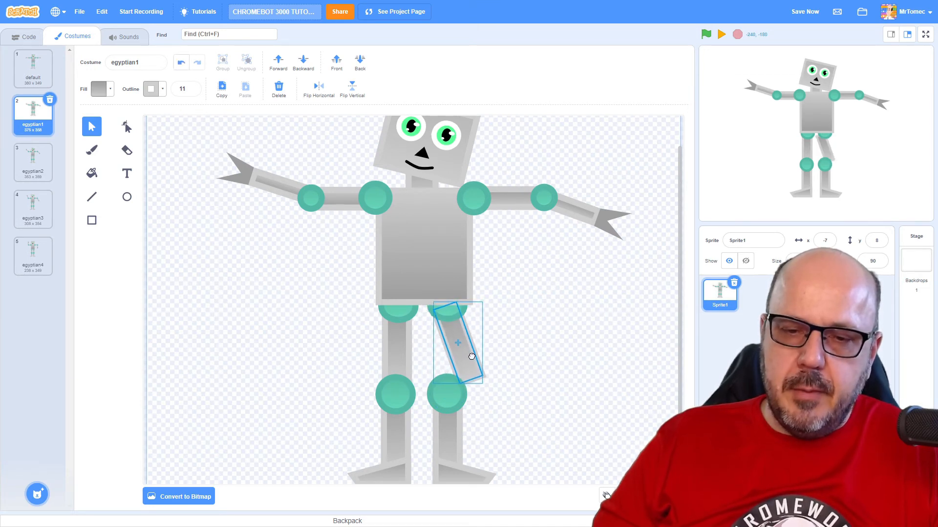
click(402, 365)
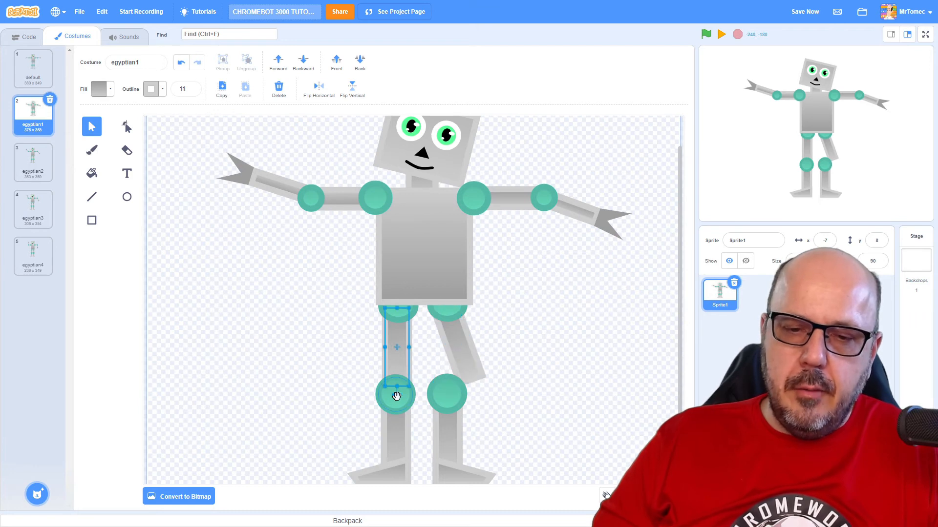
drag(396, 396, 387, 356)
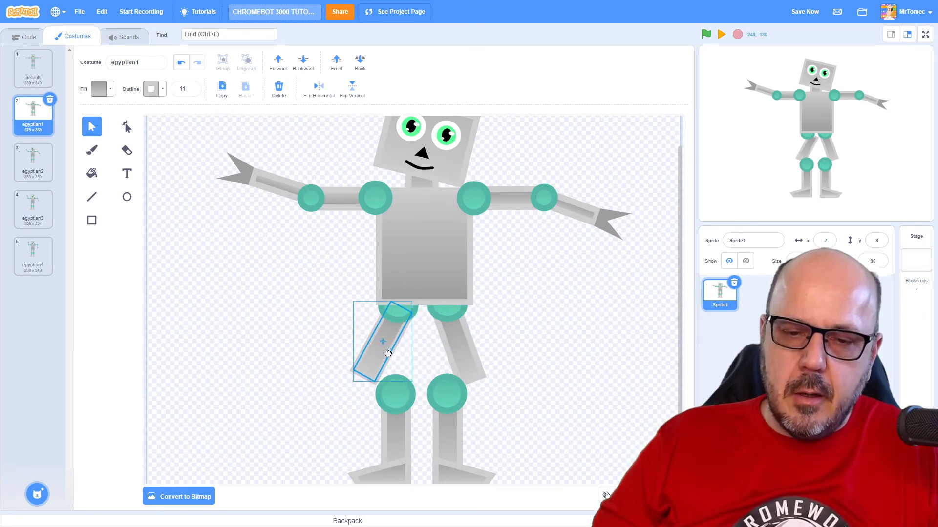
- Move the right knee, shin and foot together to the end of the right thigh and tilt them so the foot points inward
drag(497, 403, 445, 464)
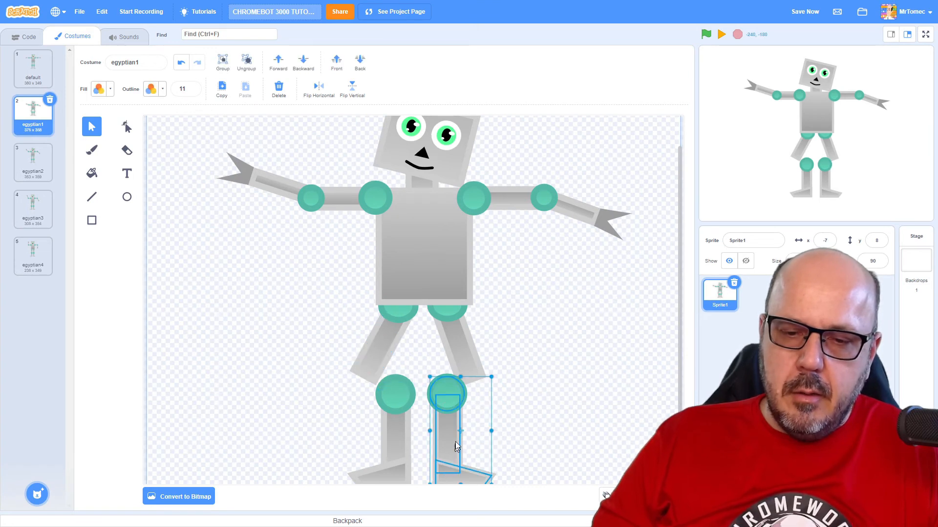
drag(450, 392, 471, 383)
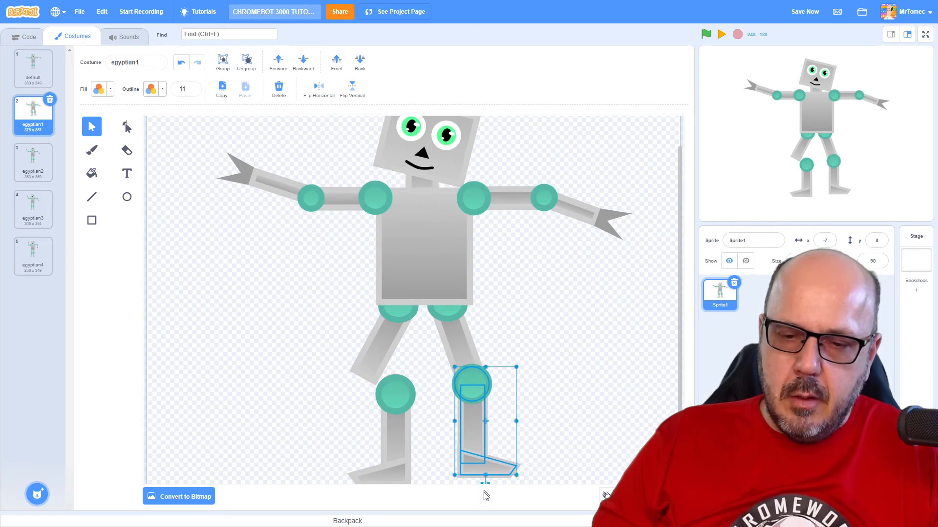
drag(486, 481, 468, 449)
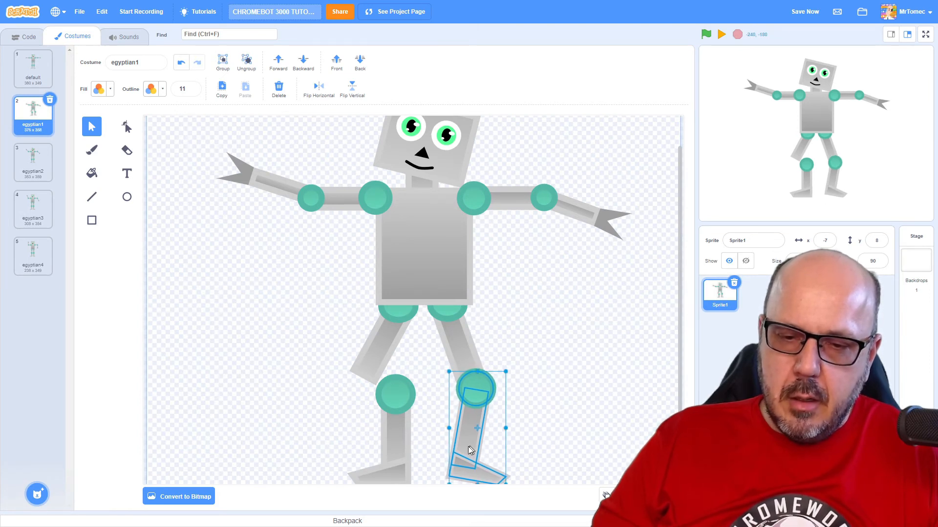
- Move the left knee, shin and foot onto the end of the left thigh and tilt them so the foot swings inward
click(372, 400)
click(409, 462)
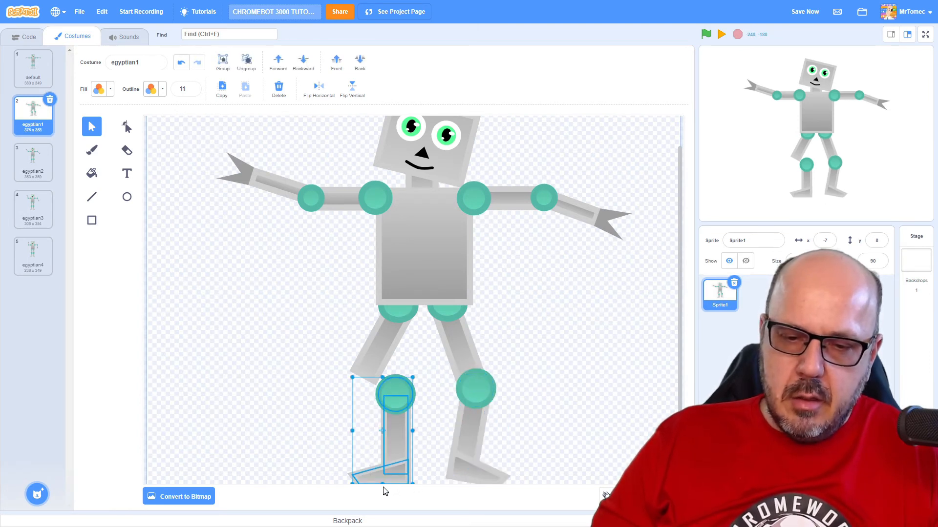
scroll(388, 461, down, 1)
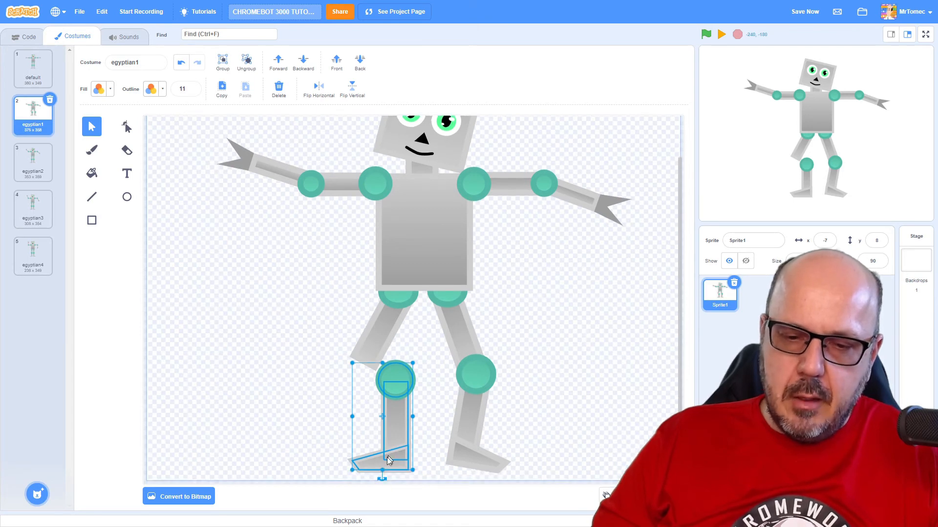
drag(384, 476, 387, 427)
- Rotate the left thigh slightly back toward vertical between hip and knee, and turn on onion skinning
click(377, 344)
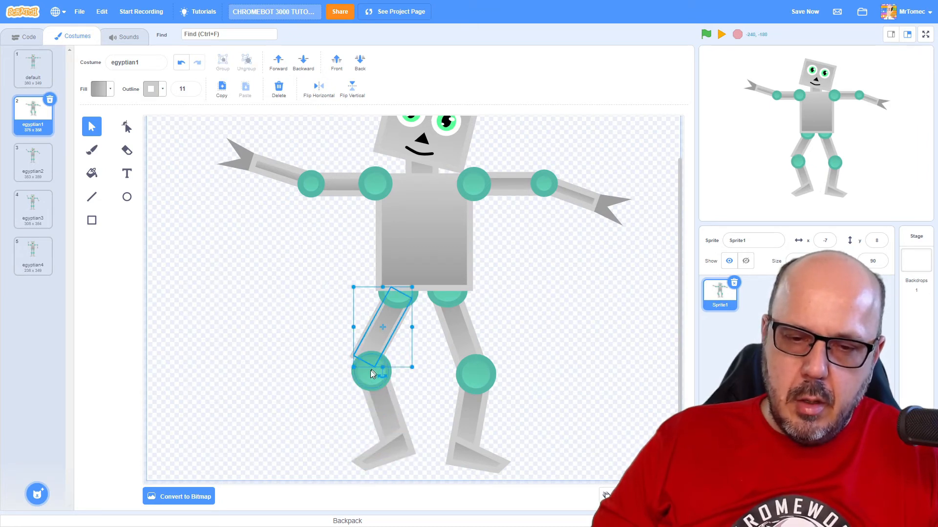
drag(381, 374, 382, 340)
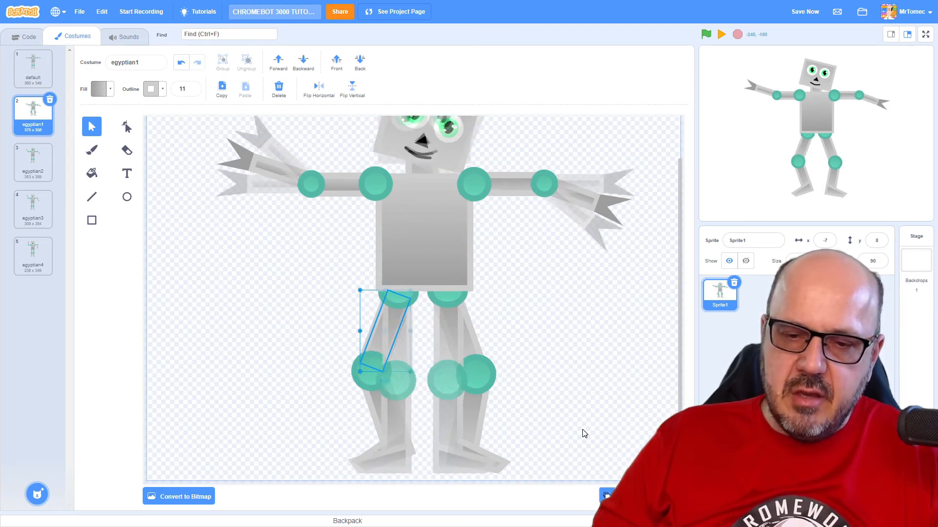
click(580, 426)
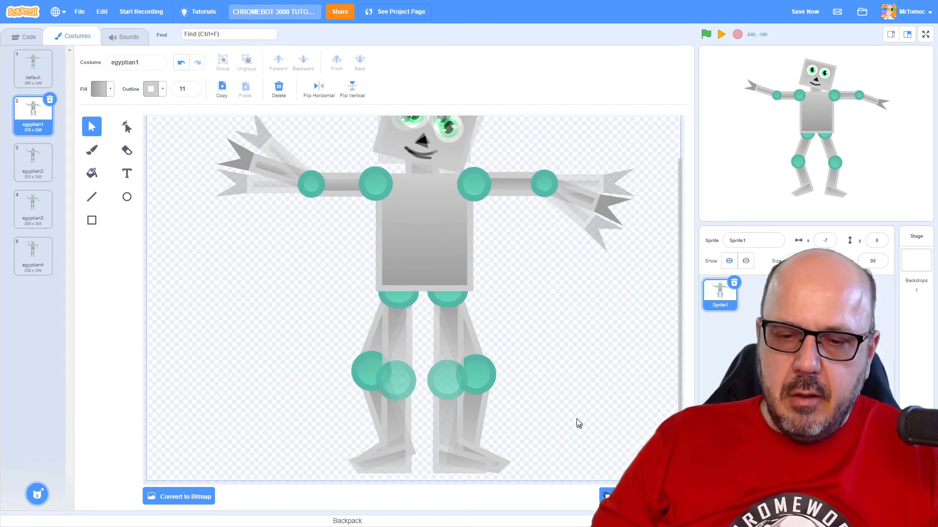
- In the egyptian2 costume, delete both straight legs below the hip joints, including thighs, knees, shins and feet
click(41, 161)
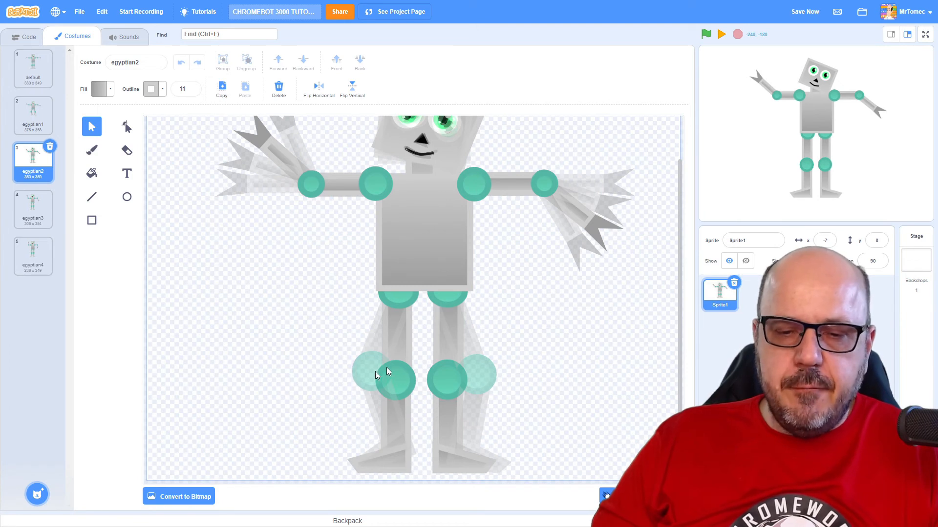
drag(344, 348, 353, 370)
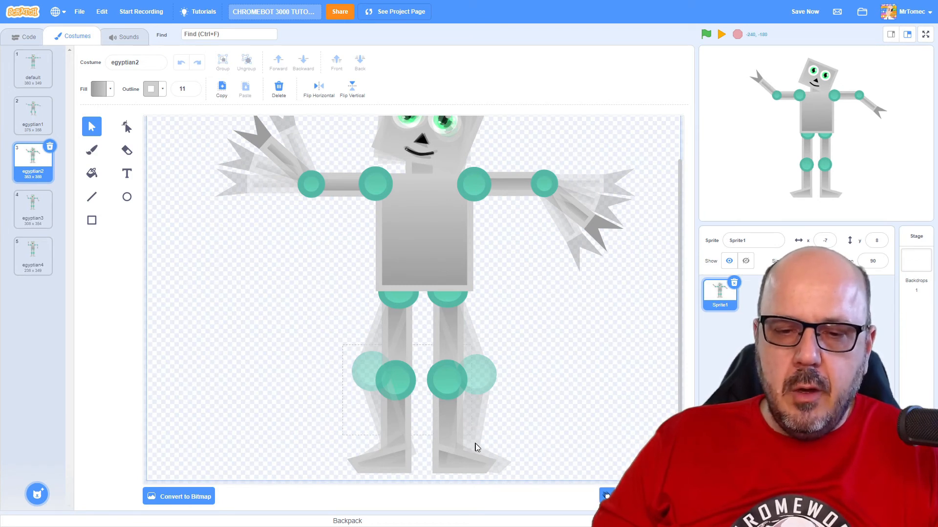
drag(477, 448, 510, 469)
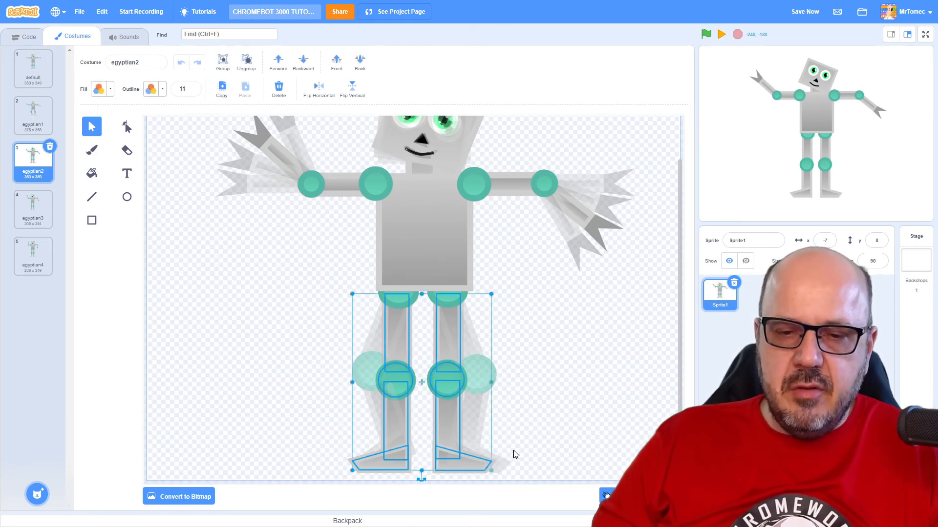
key(Delete)
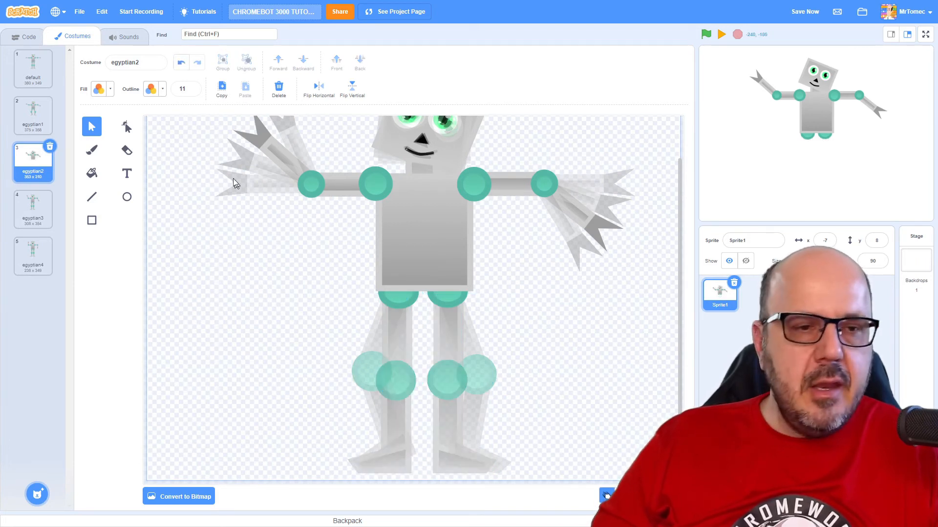
- Copy both bent legs from the egyptian1 costume, leaving their parts ungrouped
click(27, 117)
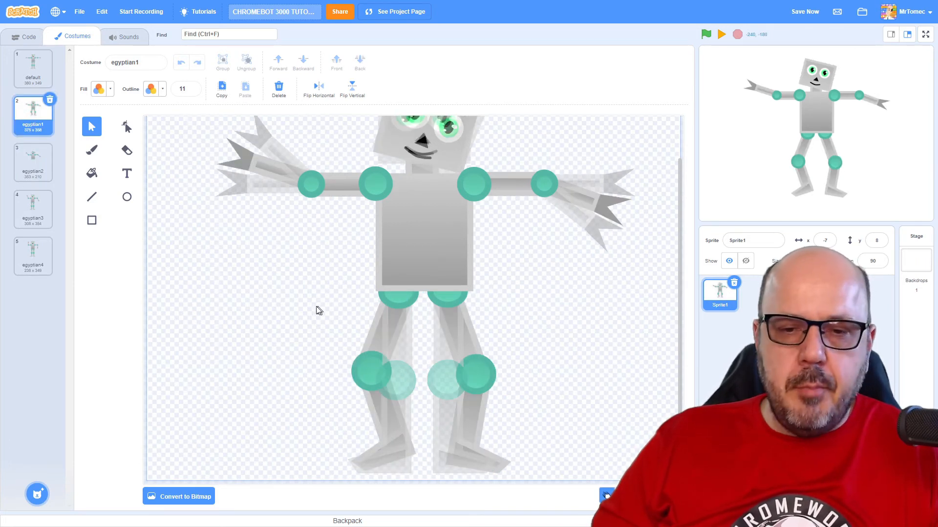
drag(299, 312, 575, 483)
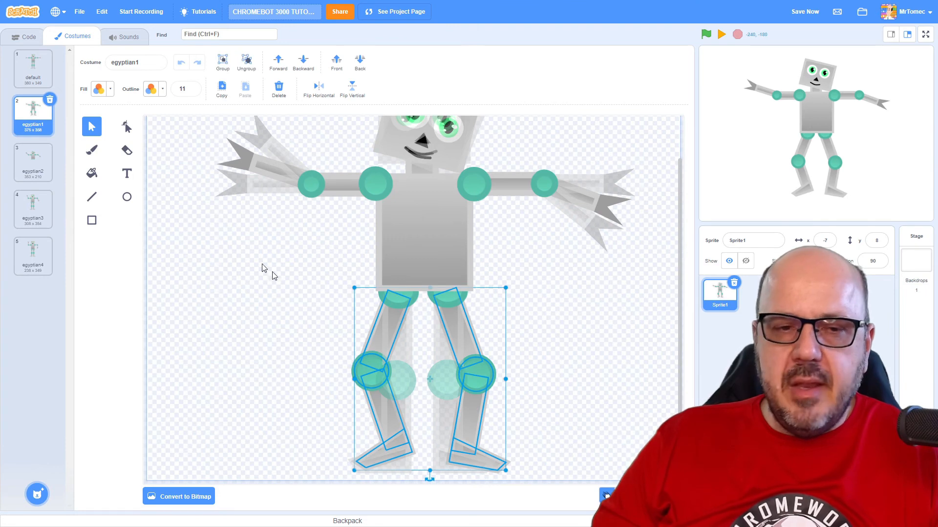
click(223, 63)
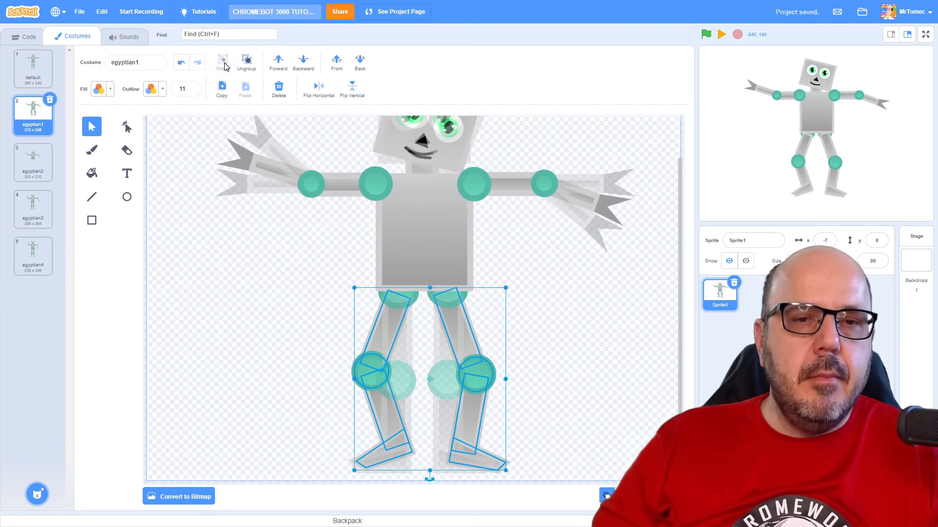
click(223, 87)
click(181, 63)
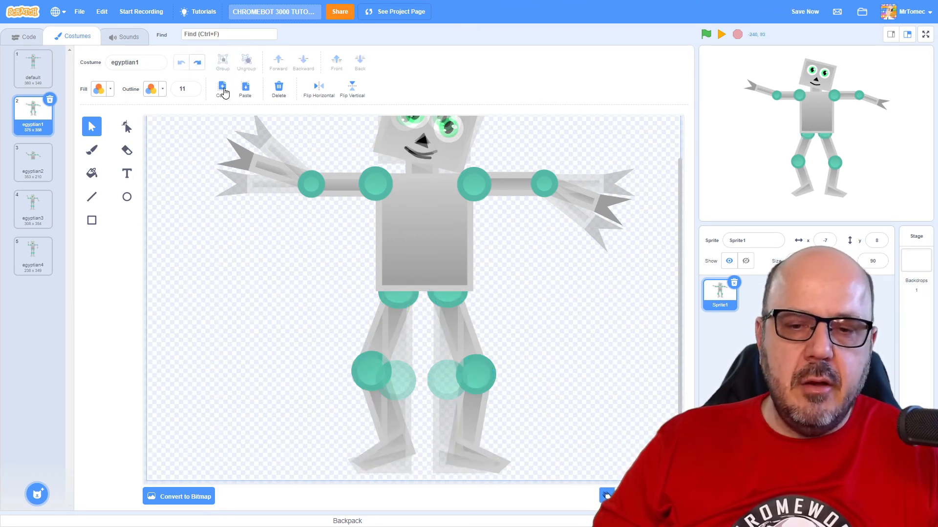
drag(301, 331, 575, 464)
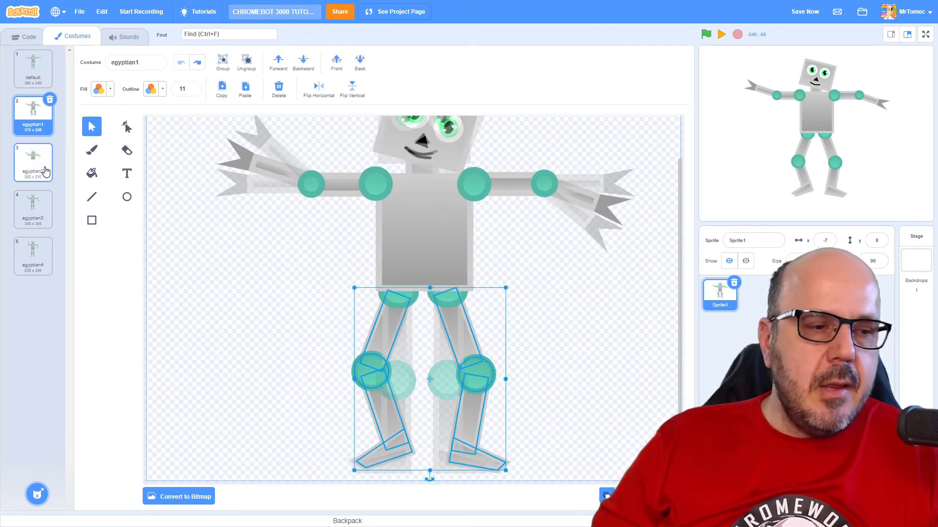
- Paste the copied bent legs into the egyptian2 costume below the hip joints and deselect them
click(31, 168)
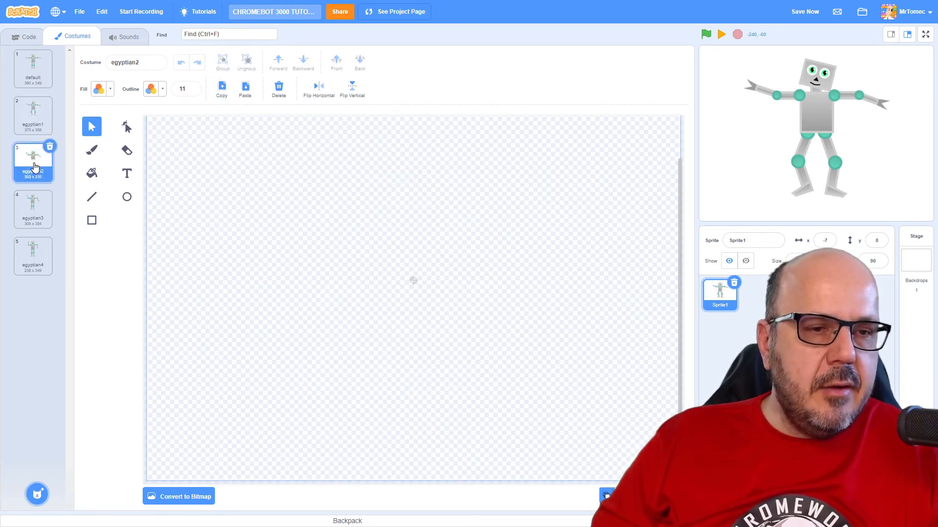
click(244, 89)
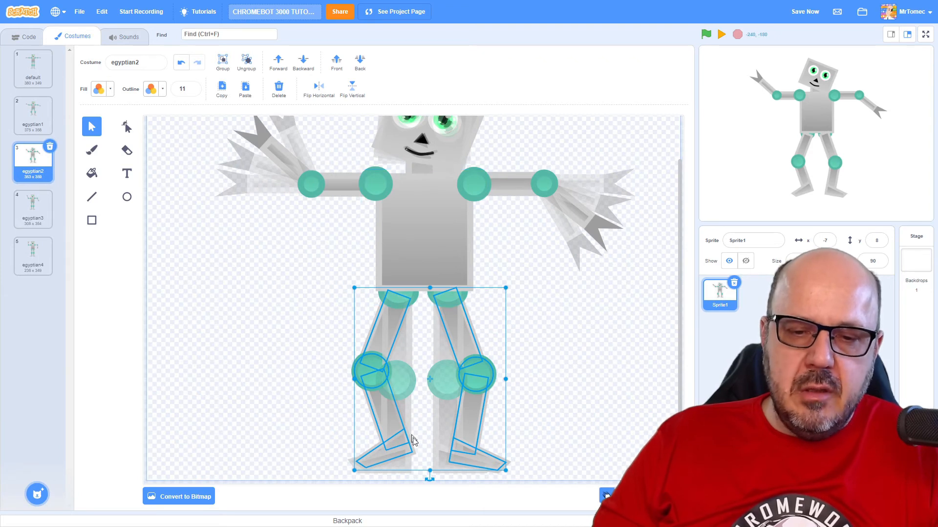
click(300, 414)
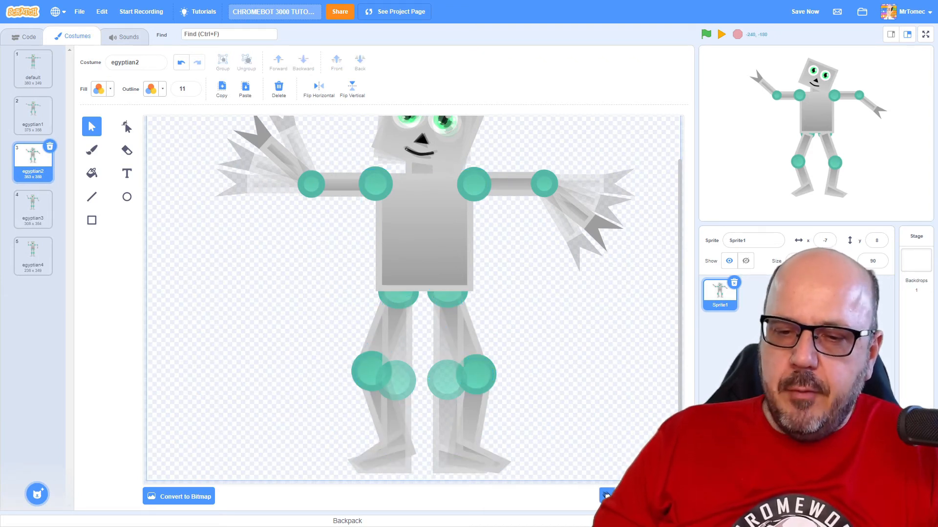
- Reduce the onion skin opacity to 34% and rotate both lower legs of egyptian2 further inward below the knees
click(606, 496)
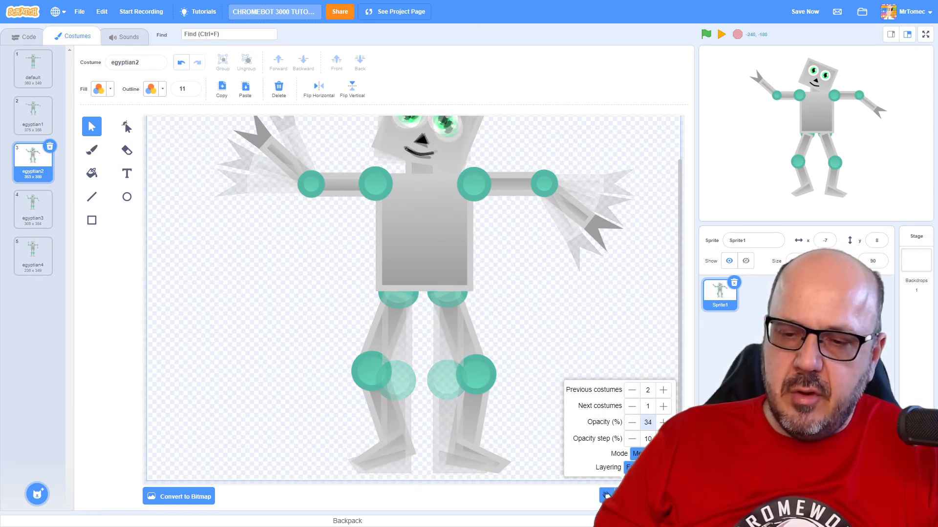
click(381, 398)
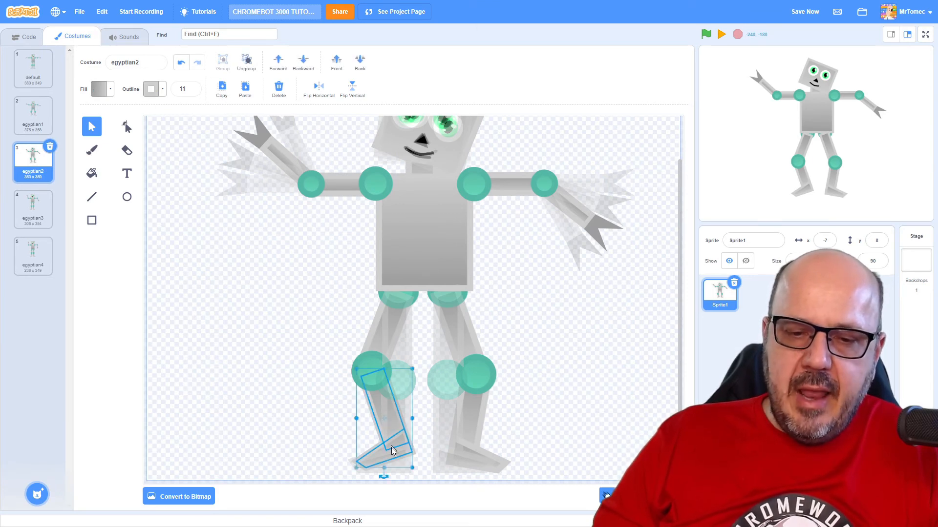
drag(386, 475, 405, 465)
drag(392, 431, 379, 429)
click(478, 453)
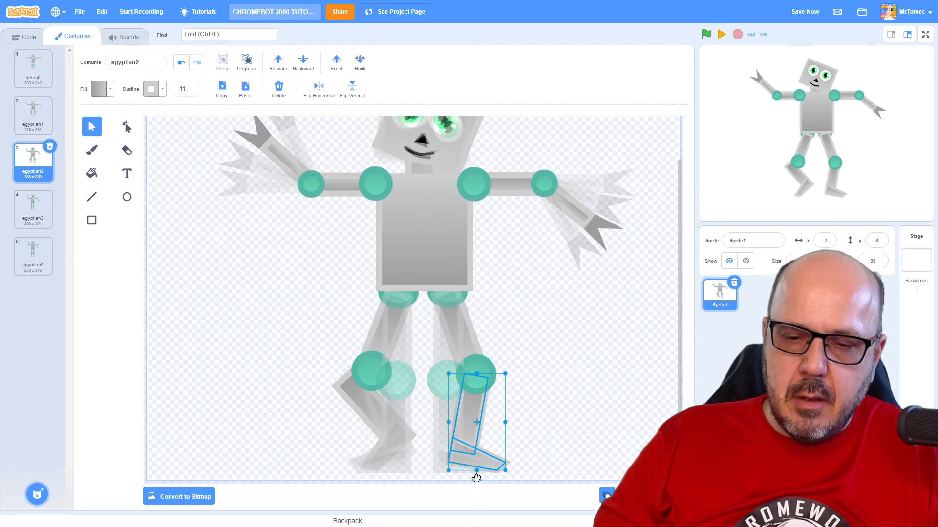
drag(476, 478, 444, 468)
drag(467, 426, 466, 426)
- Move the right thigh and knee of egyptian2 outward together and rotate them so the thigh meets the hip joint
click(479, 371)
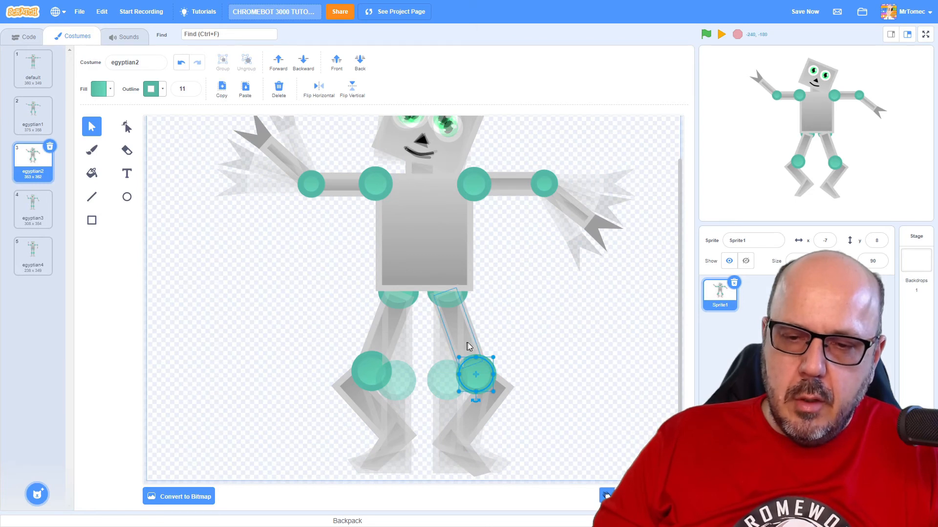
click(477, 365)
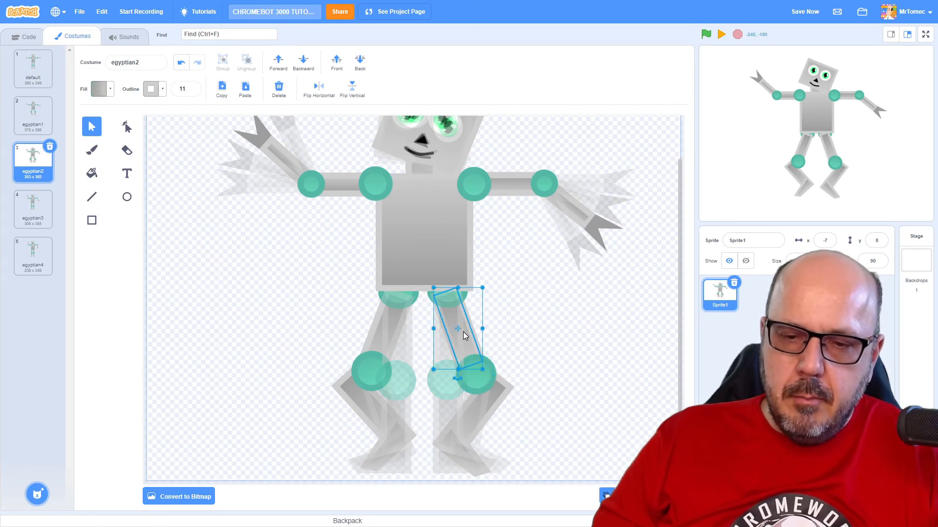
shift+click(480, 376)
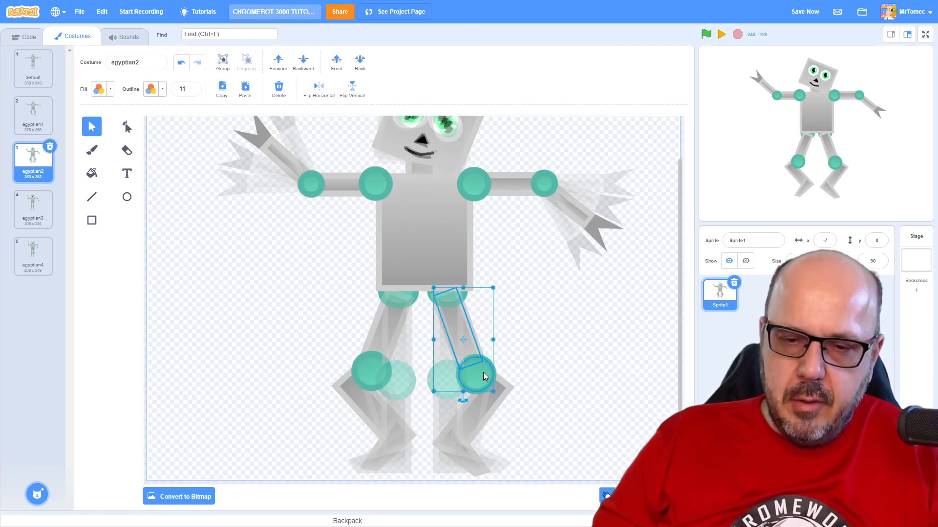
drag(483, 376, 505, 376)
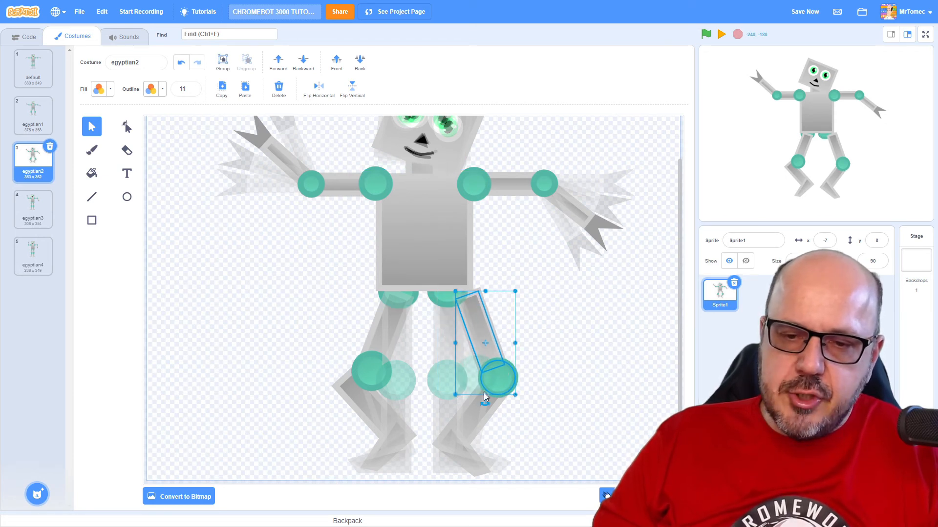
drag(484, 394, 488, 366)
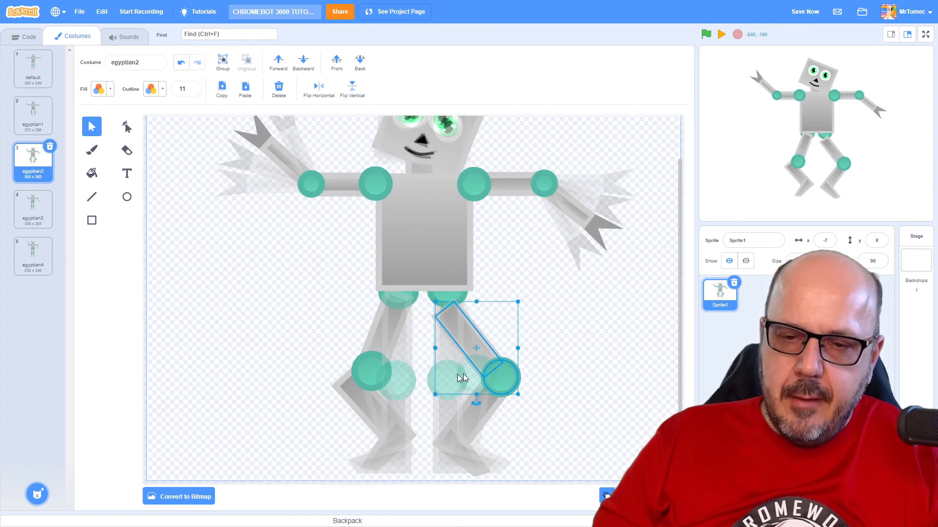
- Move the left thigh and knee outward to mirror the other leg, rotating them so the thigh meets its hip joint
click(338, 327)
click(370, 373)
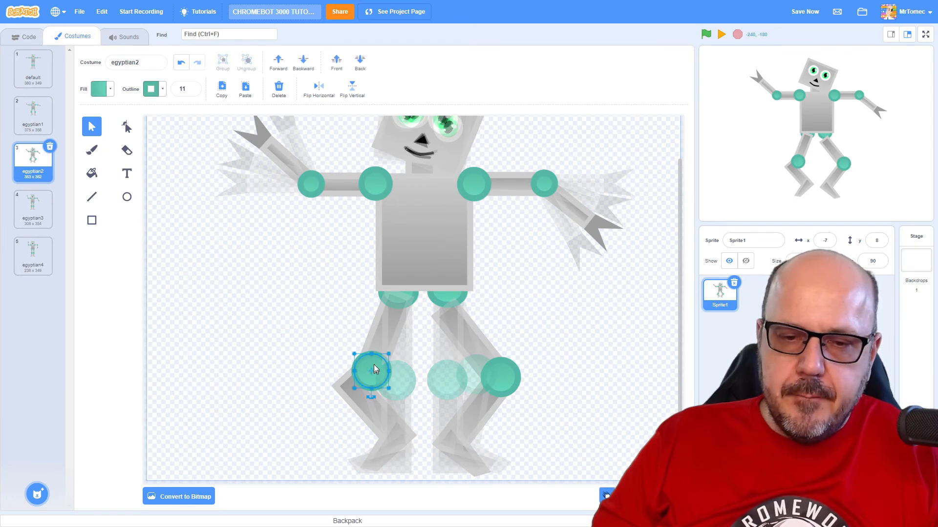
shift+click(383, 335)
drag(384, 335, 367, 343)
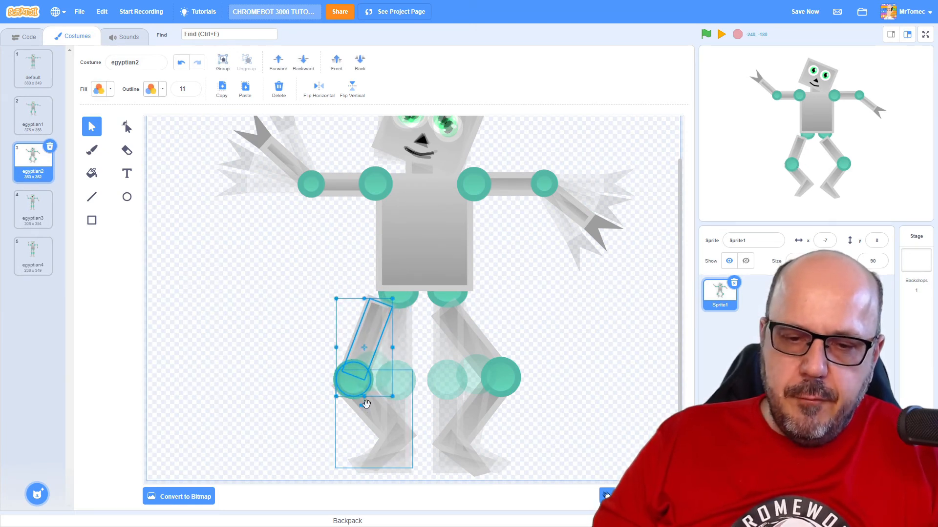
drag(366, 404, 352, 402)
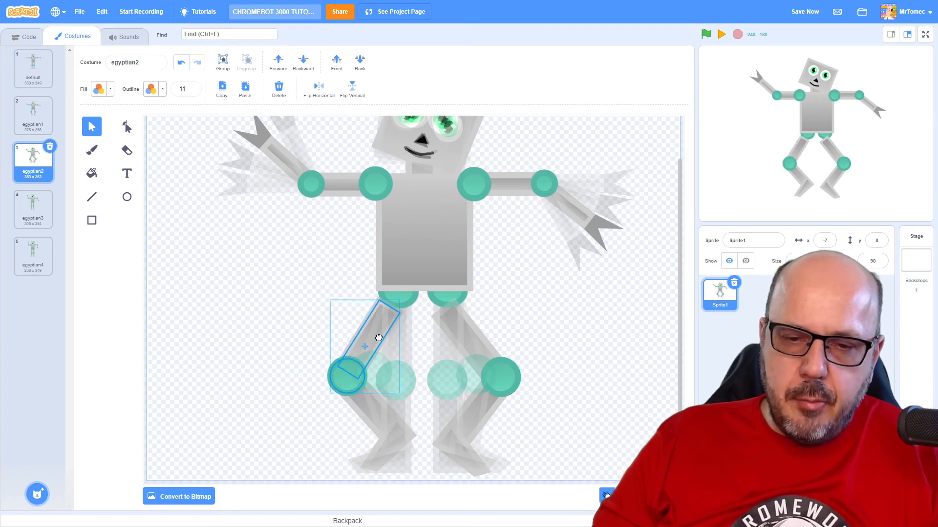
drag(379, 338, 385, 339)
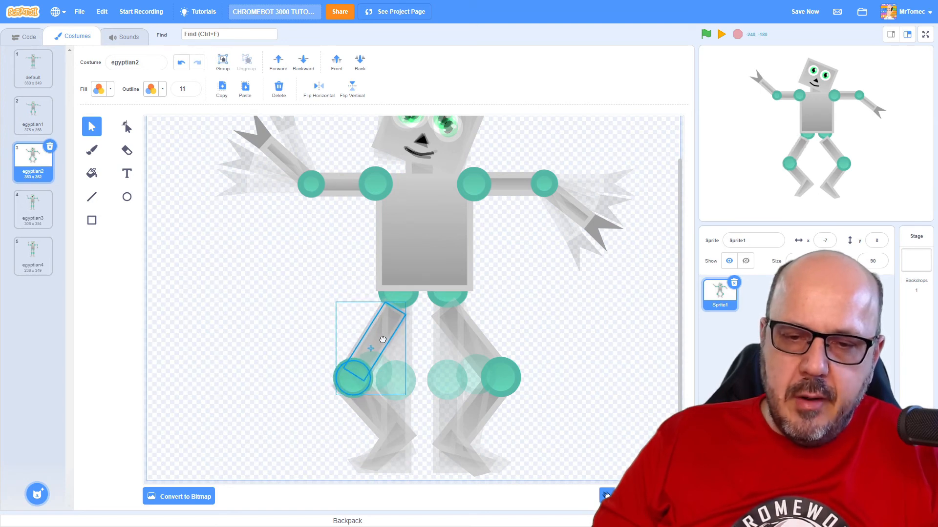
click(496, 274)
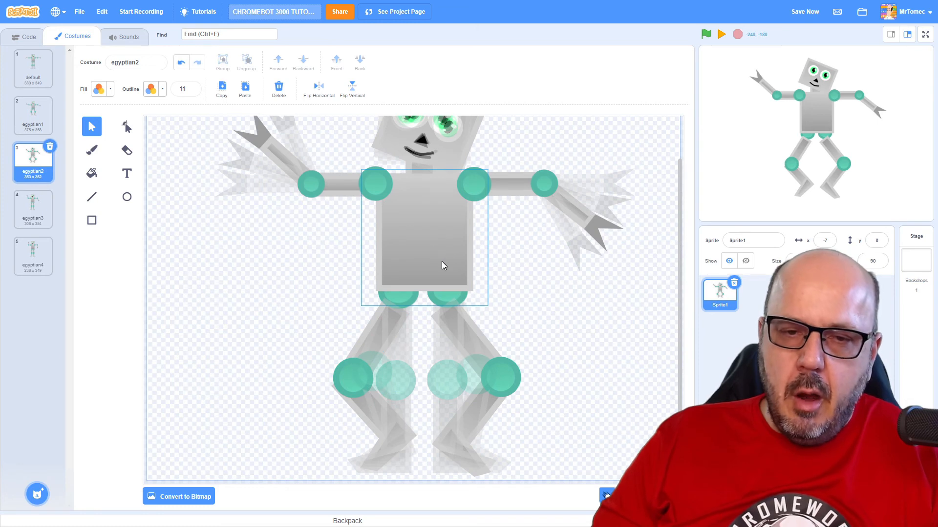
- Select the entire upper body with head, arms and hip joints and lower it onto the bent legs
scroll(442, 264, up, 3)
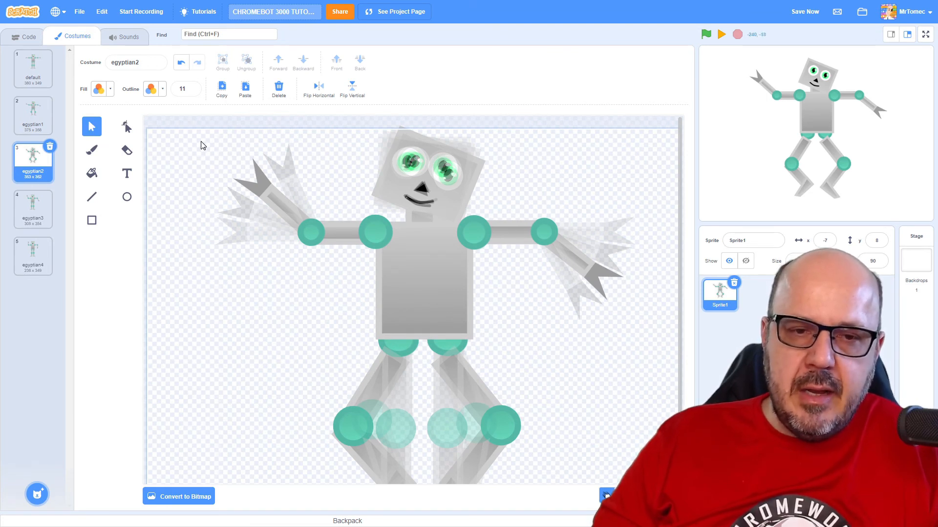
drag(194, 138, 625, 327)
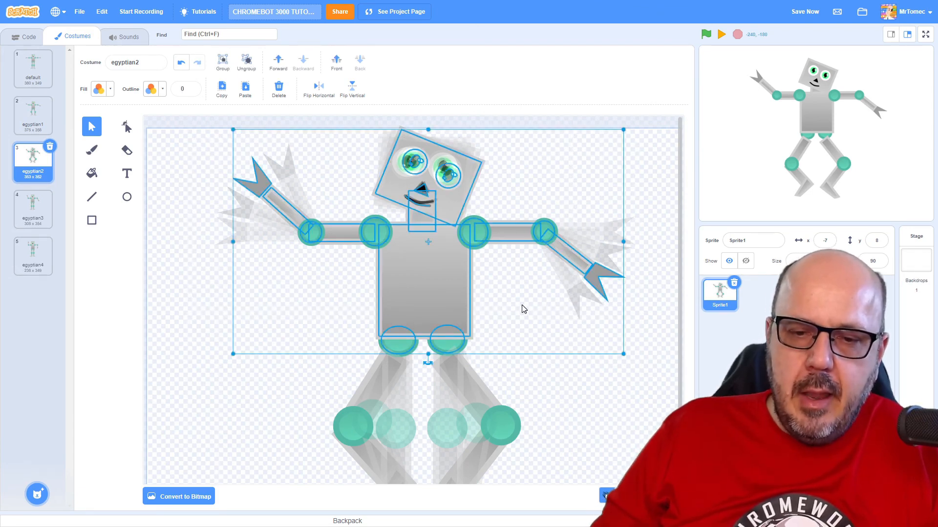
key(Down)
key(Down)
key(Down)
key(Down)
key(shift+Down)
key(shift+Down)
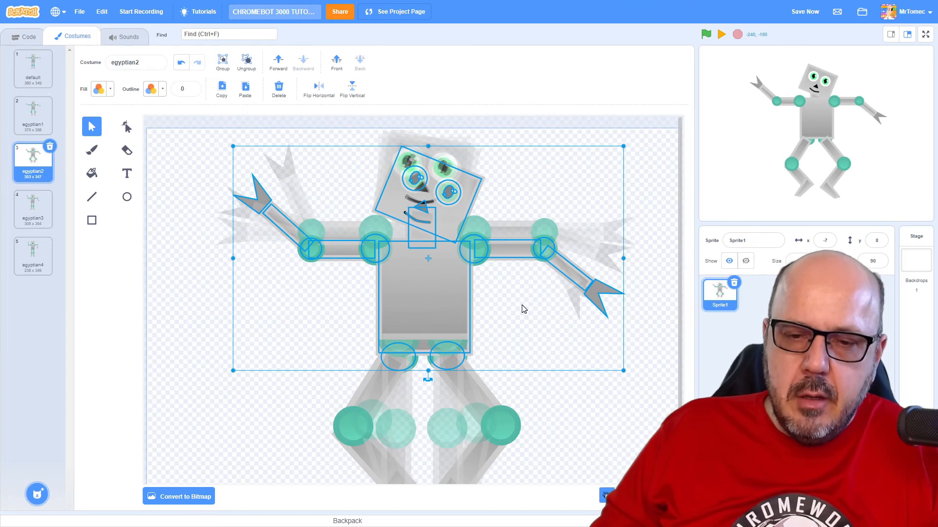
key(shift+Down)
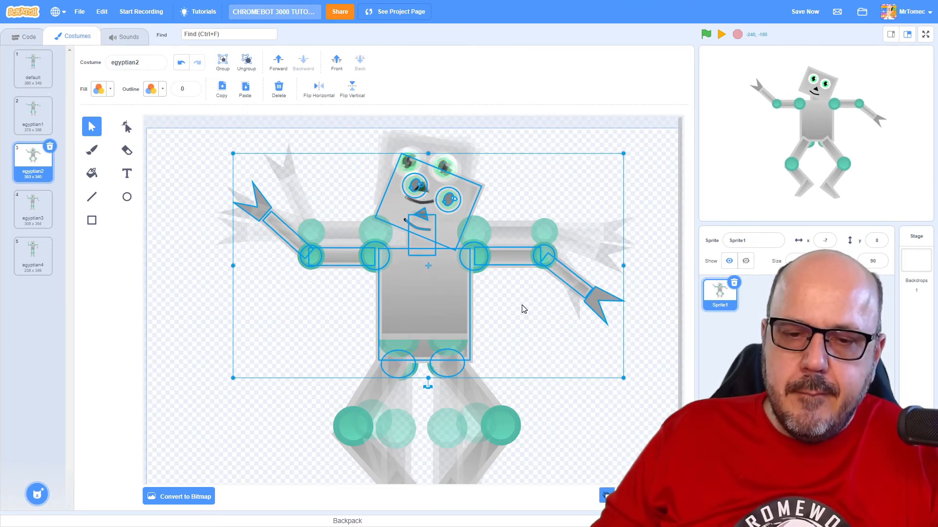
key(shift+Up)
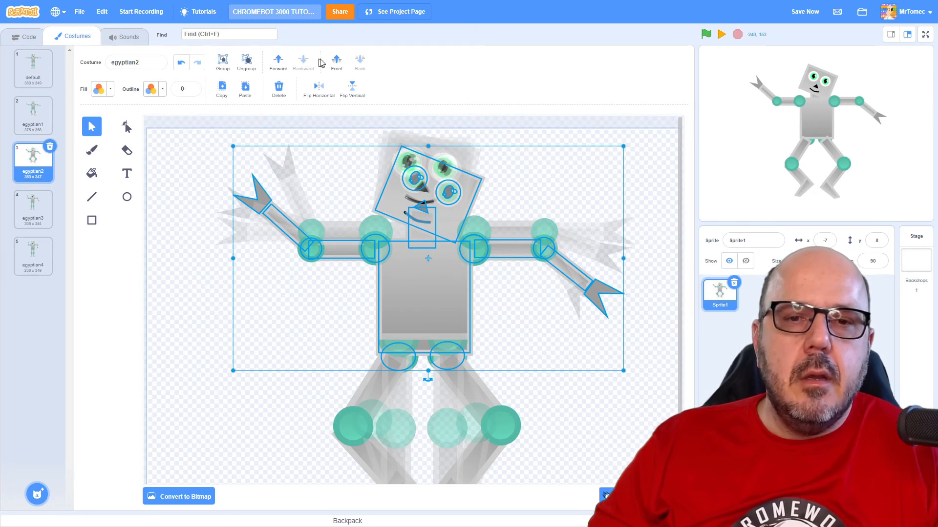
- Bring the selected upper body to the front, turn off onion skinning and fine-tune its height over the thighs
click(339, 65)
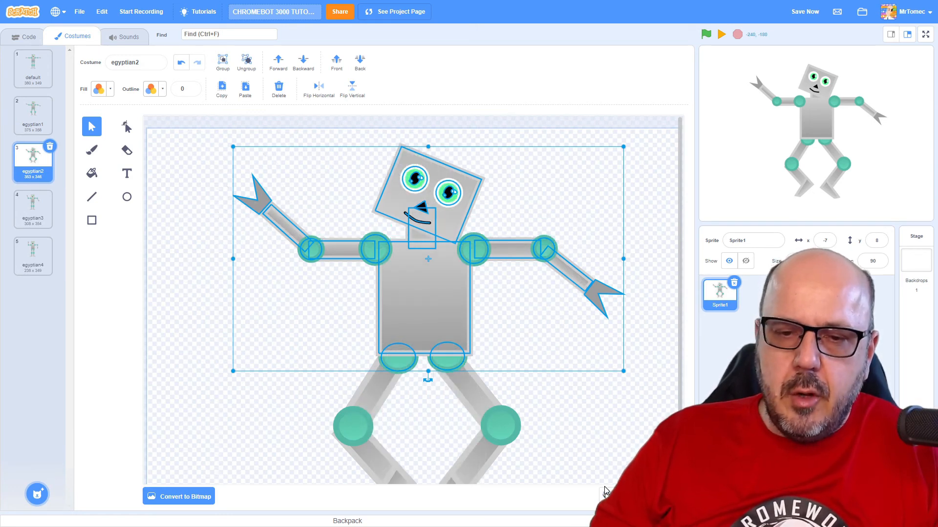
key(Up)
key(Up)
key(Up)
key(Up)
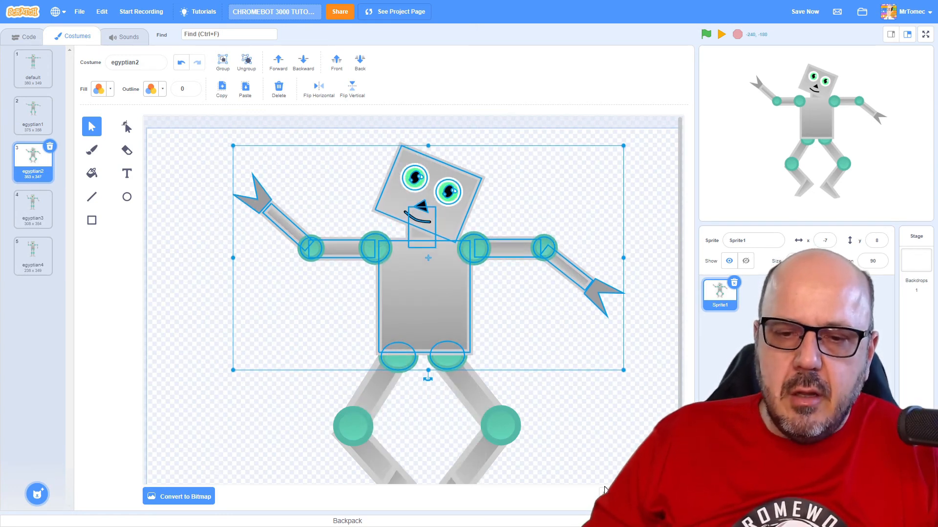
key(Down)
key(Down)
key(Down)
key(Down)
key(Down)
key(Down)
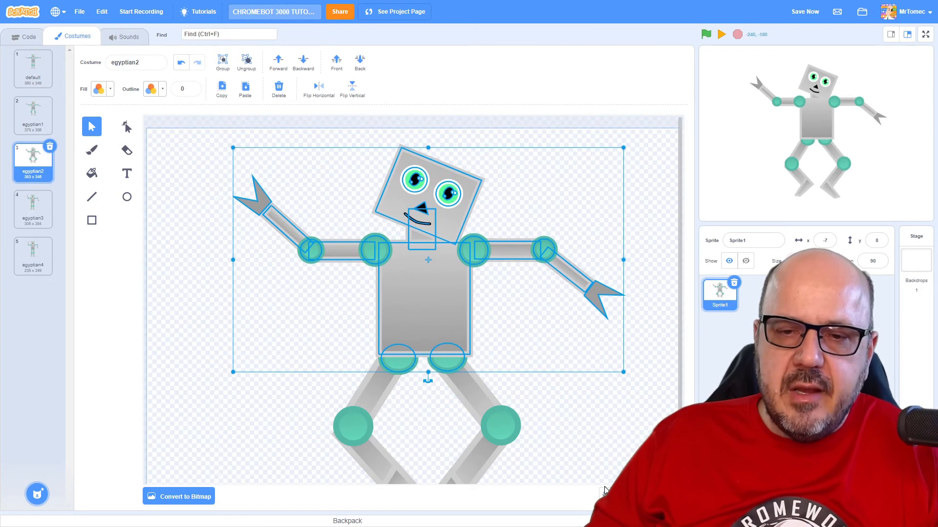
key(Down)
key(Up)
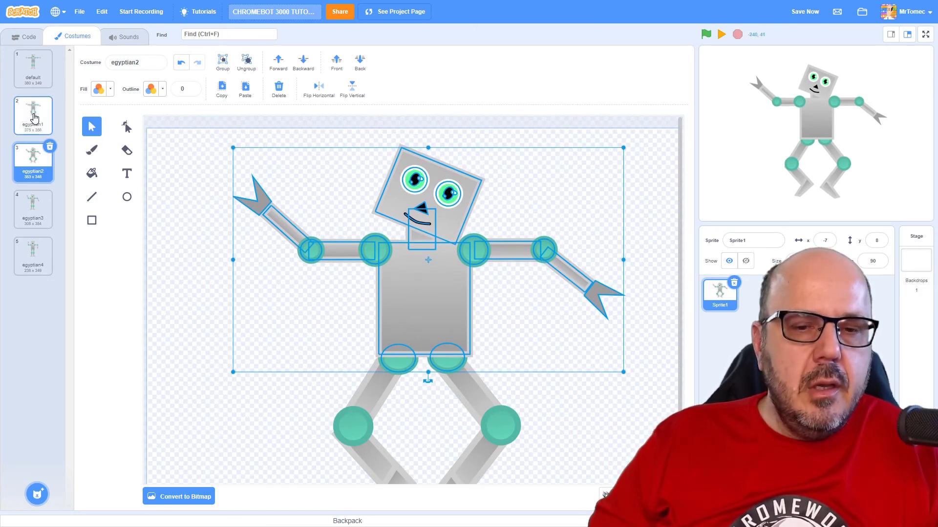
- Compare with egyptian1 and refine the egyptian2 legs by nudging the left knee and slightly rotating the left lower leg
click(33, 114)
scroll(337, 320, down, 2)
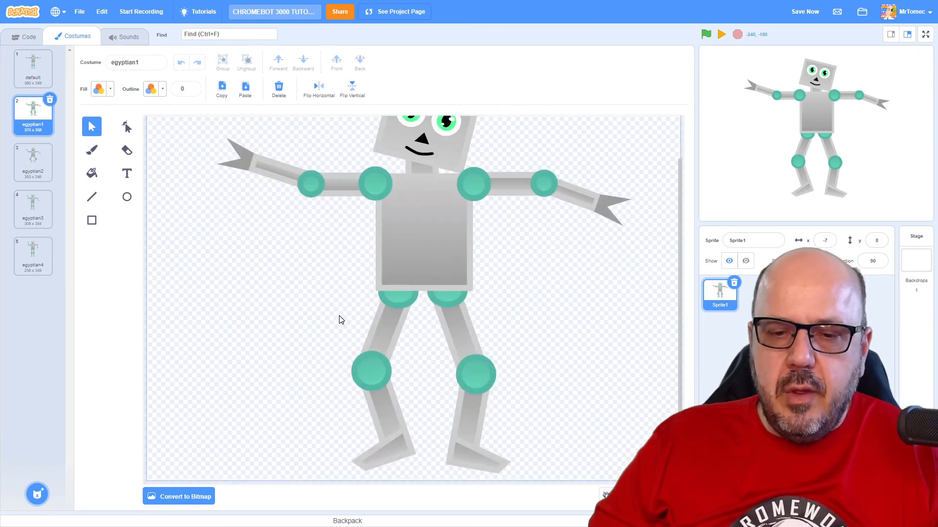
scroll(339, 318, up, 2)
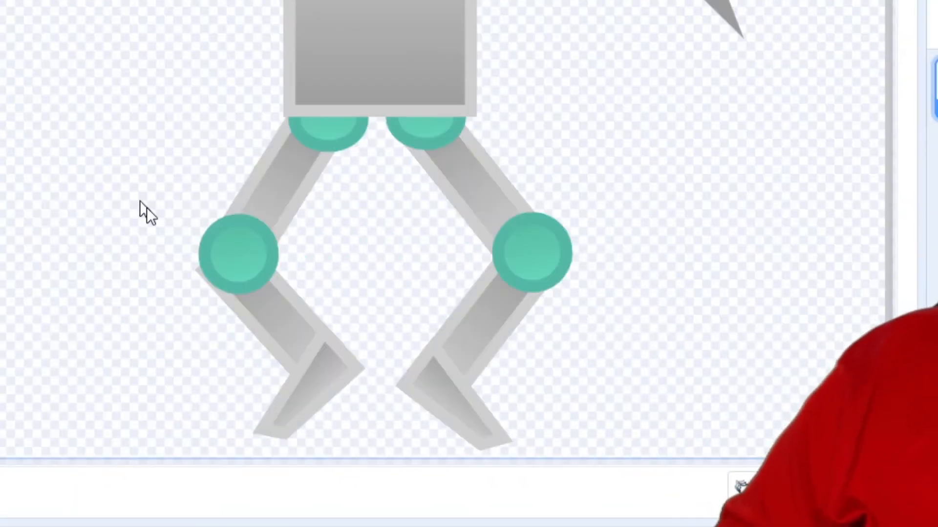
click(350, 401)
drag(233, 236, 231, 238)
click(281, 277)
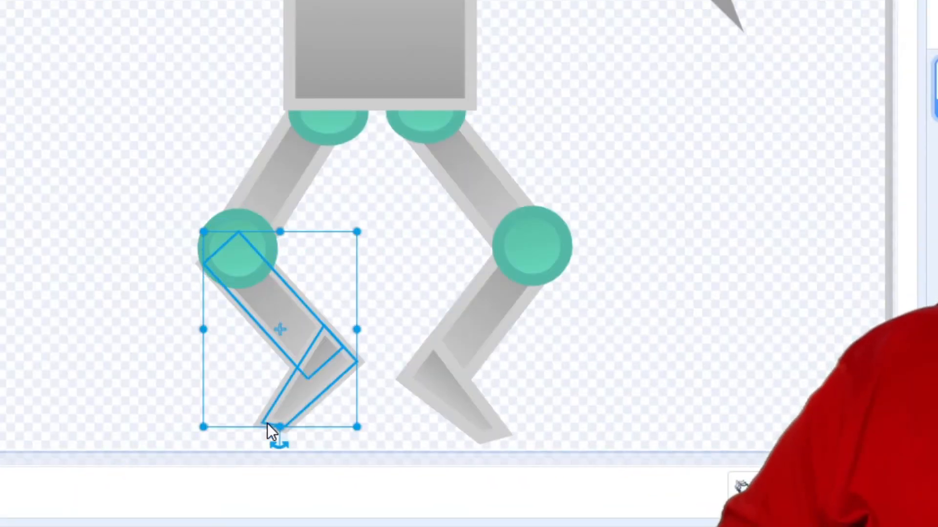
drag(278, 442, 266, 442)
click(481, 260)
click(480, 261)
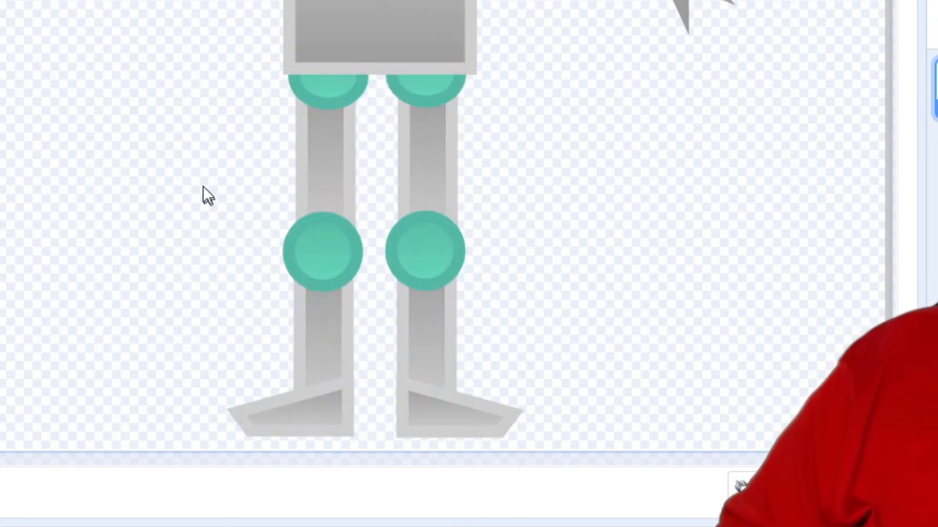
- Replace the straight legs in egyptian3 with the bent legs from egyptian2 and rotate both lower legs further toward horizontal
drag(203, 187, 636, 433)
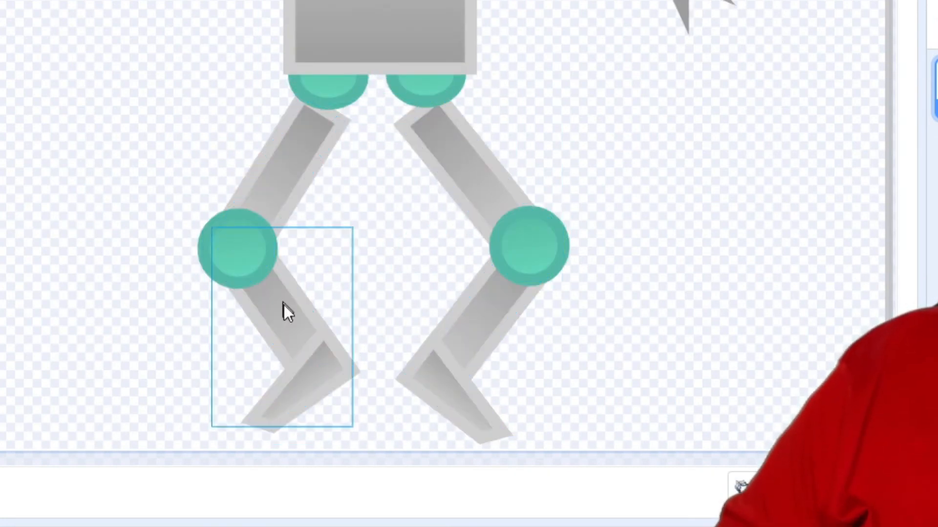
click(283, 304)
drag(282, 442, 327, 433)
click(437, 381)
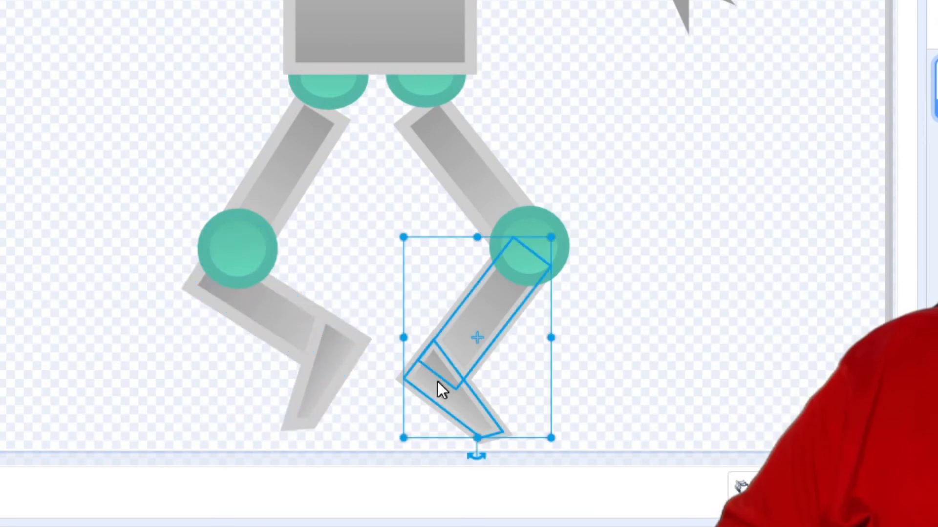
drag(477, 455, 431, 445)
drag(471, 352, 476, 337)
drag(289, 312, 280, 302)
- Move the left knee and thigh of egyptian3 outward, rotate the thigh further from vertical and reposition it above the knee
drag(242, 261, 199, 259)
drag(278, 182, 236, 185)
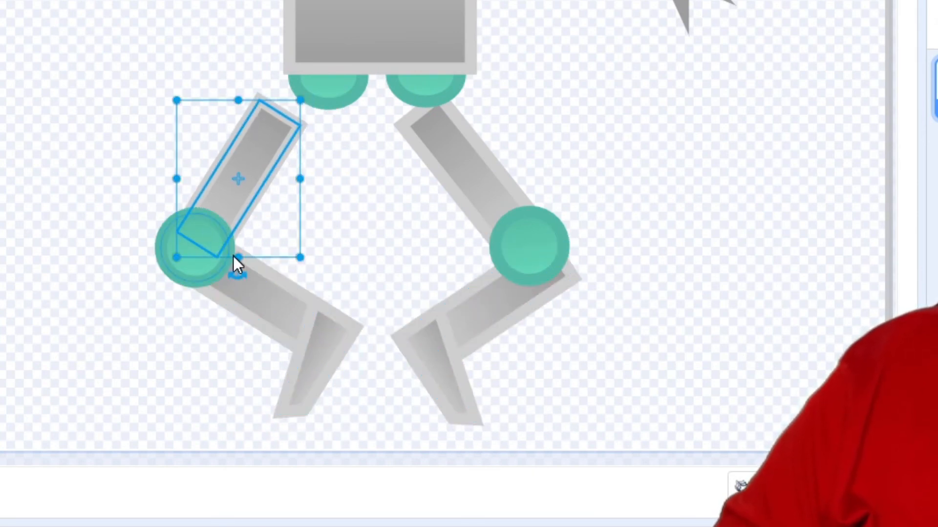
drag(237, 267, 224, 266)
drag(266, 180, 267, 184)
- Shift the right knee and thigh of egyptian3 outward, rotate the thigh toward horizontal and place it against the knee
drag(565, 246, 587, 255)
drag(483, 194, 528, 213)
drag(513, 287, 529, 277)
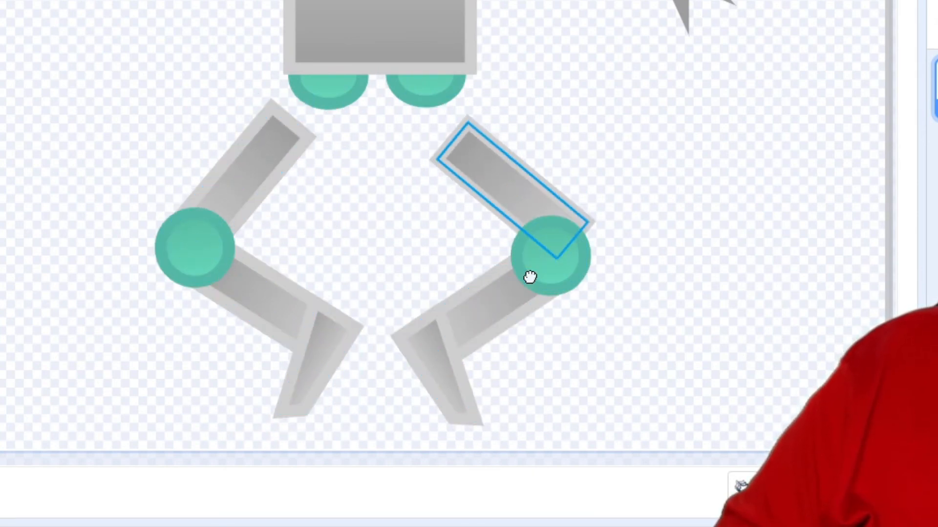
drag(516, 209, 498, 212)
click(558, 100)
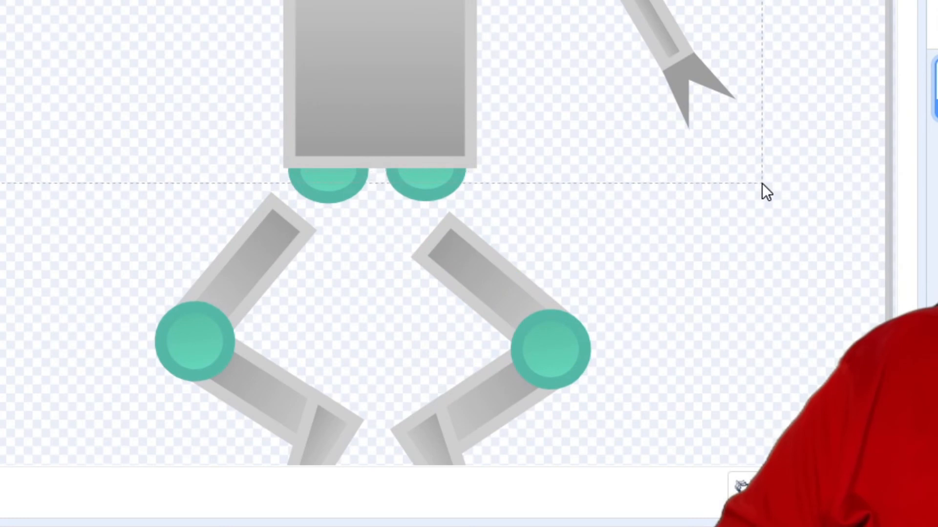
- Select the upper body of egyptian3 including the hip joints, lower it onto the legs and nudge it slightly left
drag(762, 183, 755, 163)
key(shift+Down)
key(shift+Down)
key(shift+Down)
key(Left)
key(Left)
key(Left)
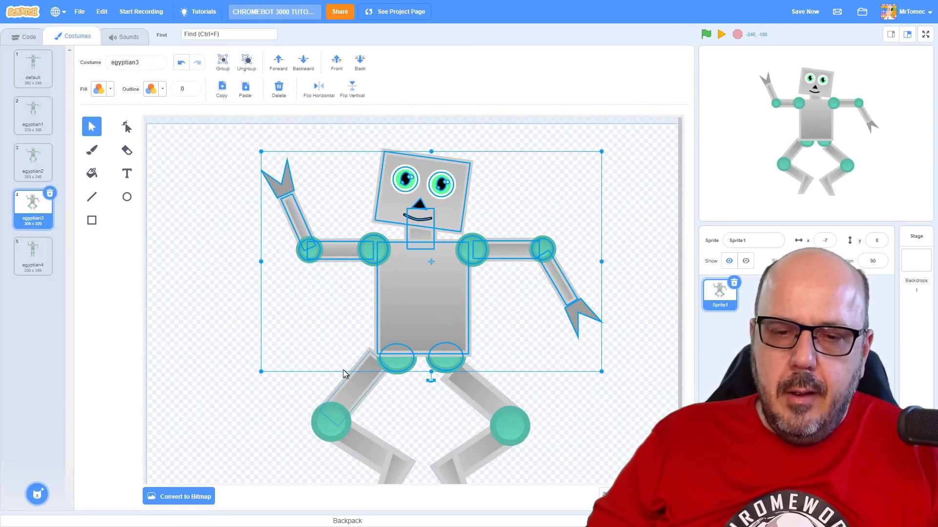
- Rotate the left thigh of egyptian3 slightly toward horizontal and the right thigh toward vertical, placing both between their hip and knee joints
click(359, 378)
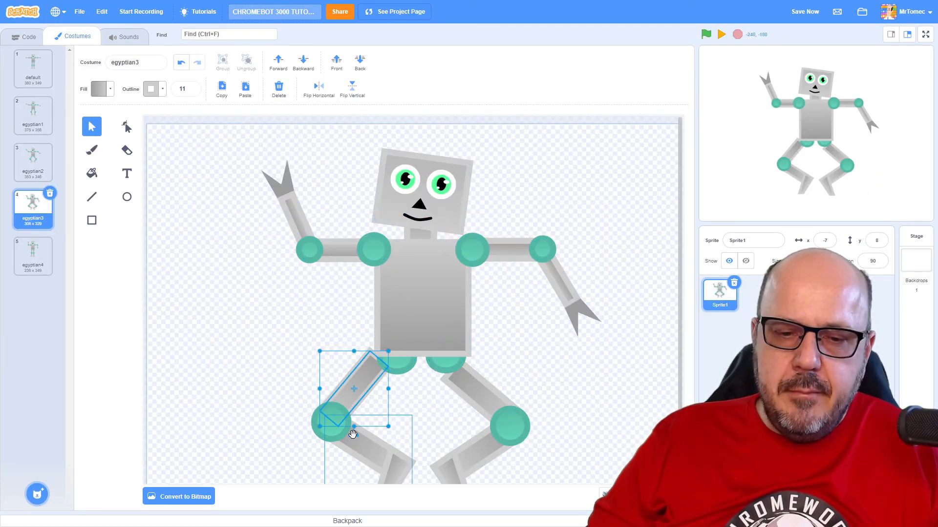
drag(353, 434, 347, 435)
drag(364, 375, 369, 375)
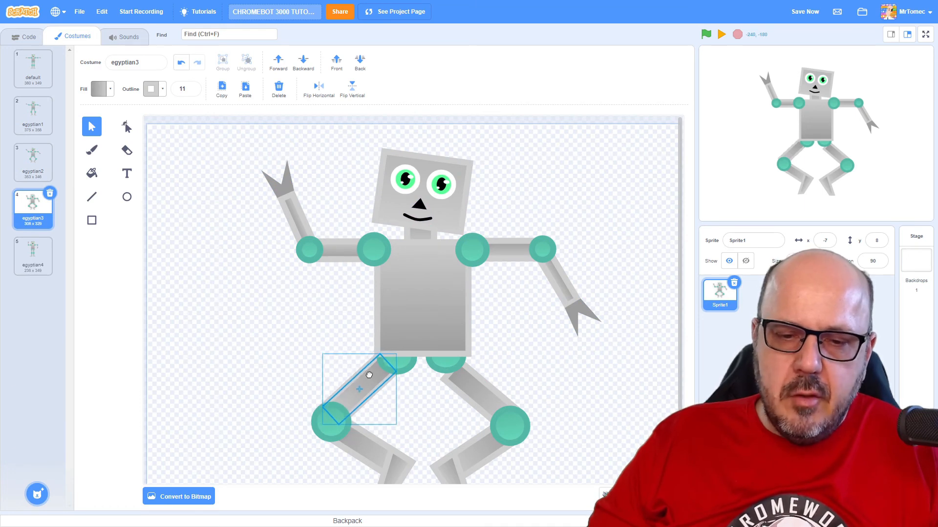
click(461, 388)
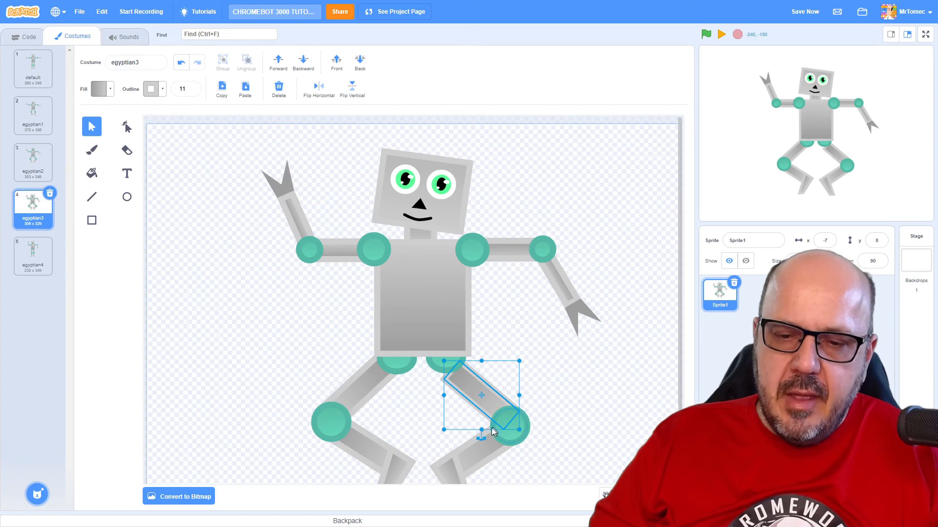
drag(480, 437, 483, 402)
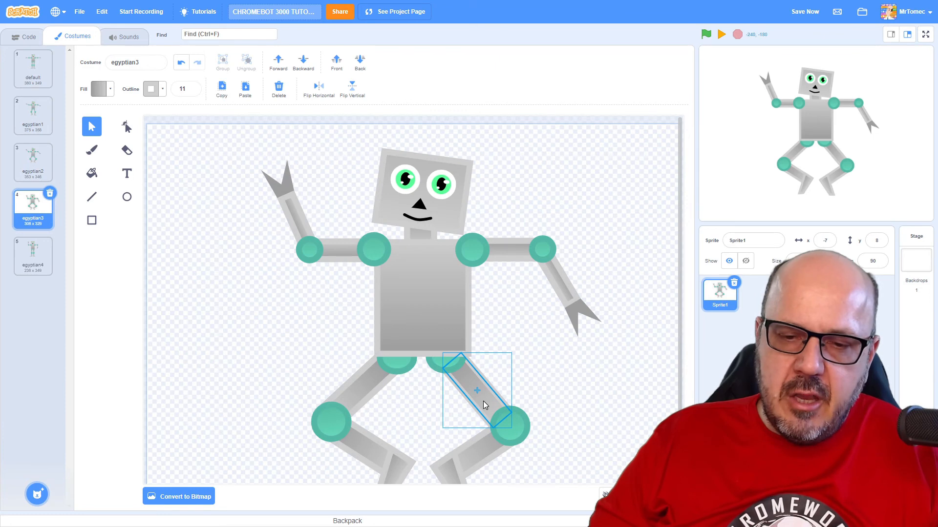
click(425, 409)
scroll(451, 415, down, 2)
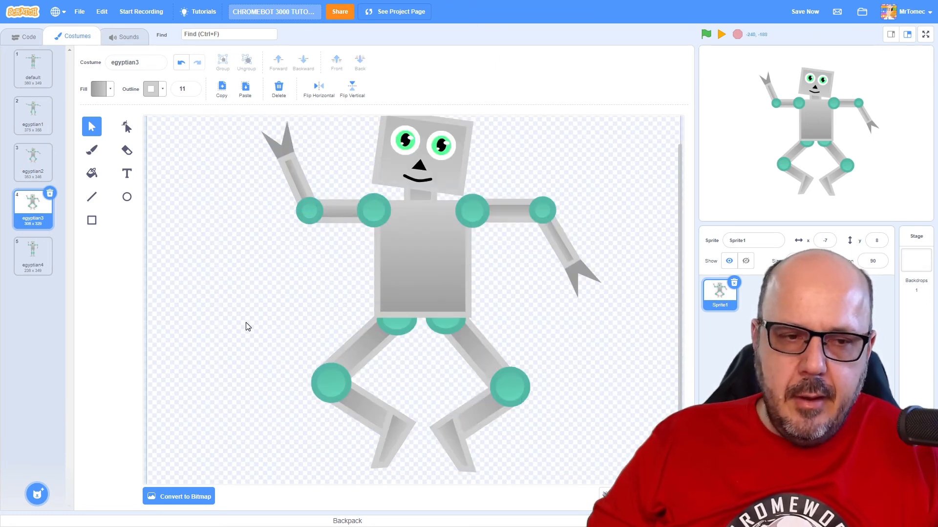
- Select the entire robot in egyptian3 and lower it until its feet line up with the onion-skinned previous costumes
scroll(250, 323, up, 2)
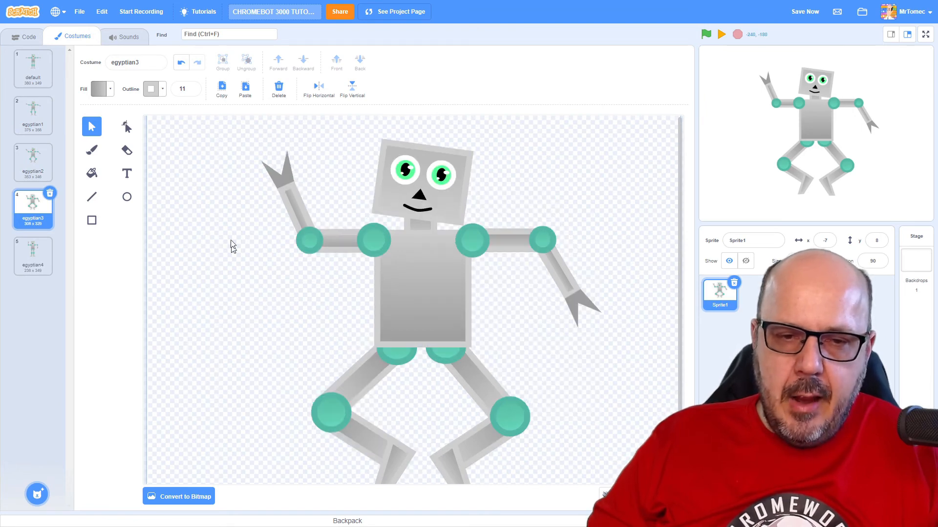
drag(222, 143, 615, 481)
scroll(590, 390, down, 2)
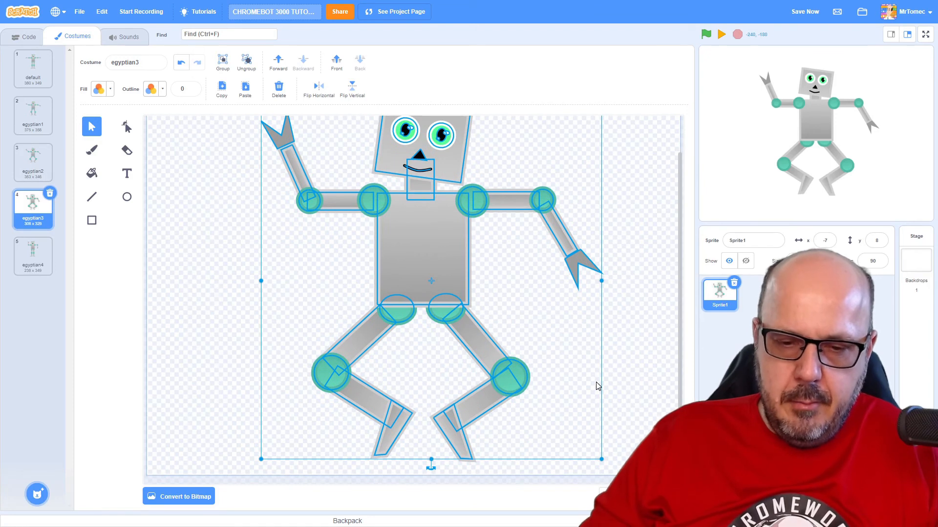
key(Down)
key(Down)
key(Down)
key(Down)
key(Down)
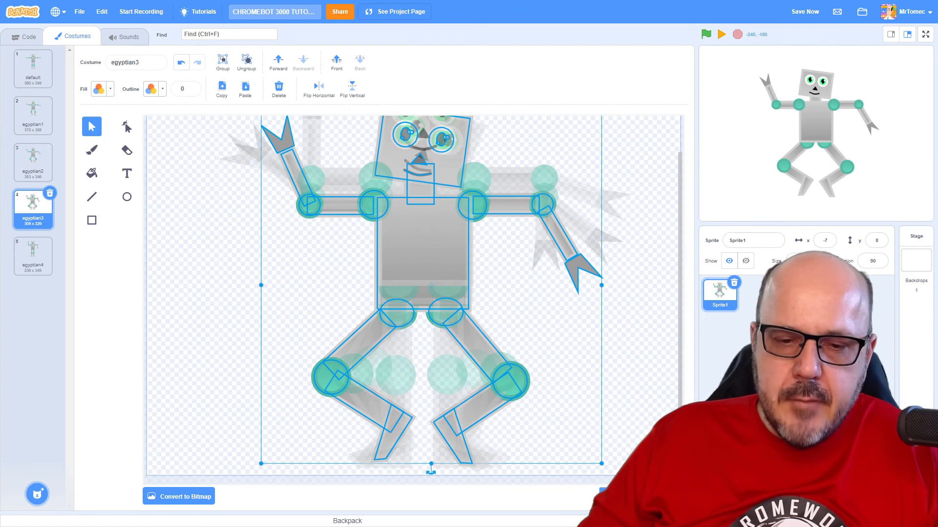
key(Down)
key(Down)
key(Down)
key(Down)
key(Down)
key(Down)
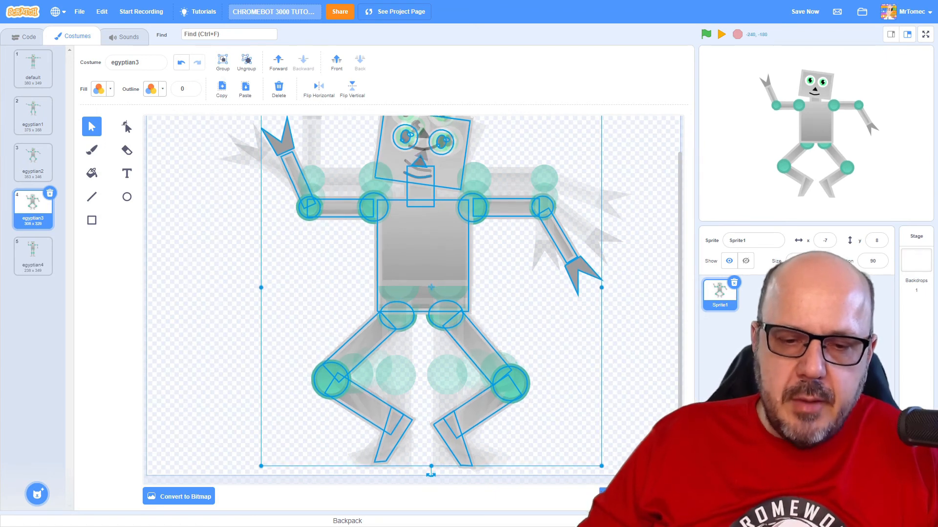
key(Down)
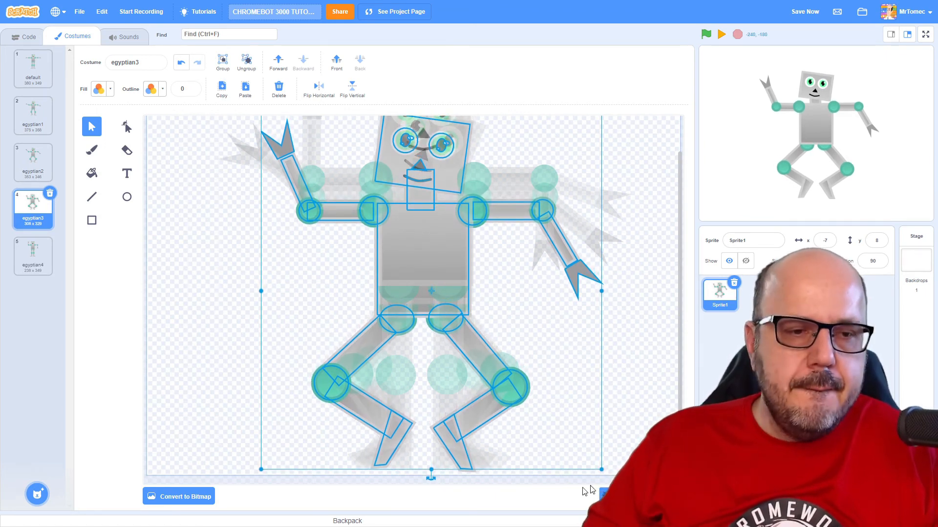
click(217, 274)
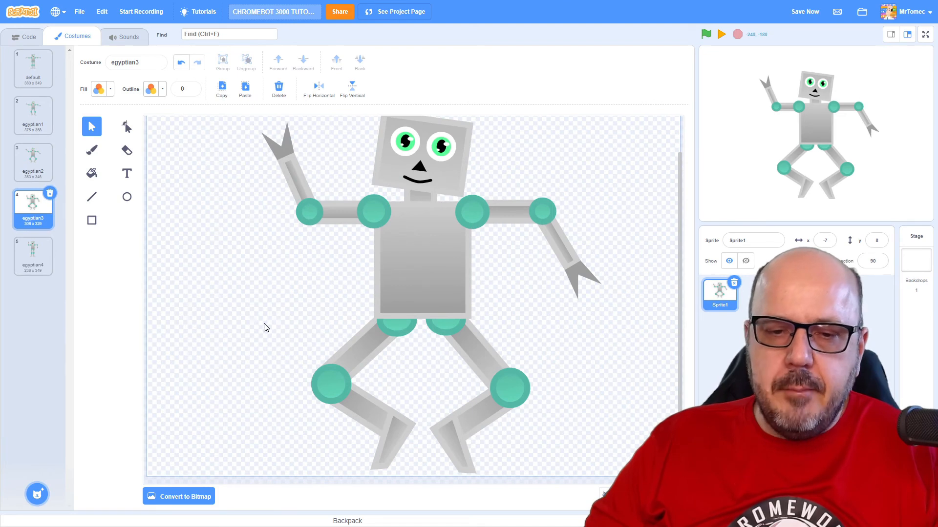
- Replace the straight legs in egyptian4 with the bent legs copied from egyptian3, with onion skinning turned on
drag(263, 345, 565, 464)
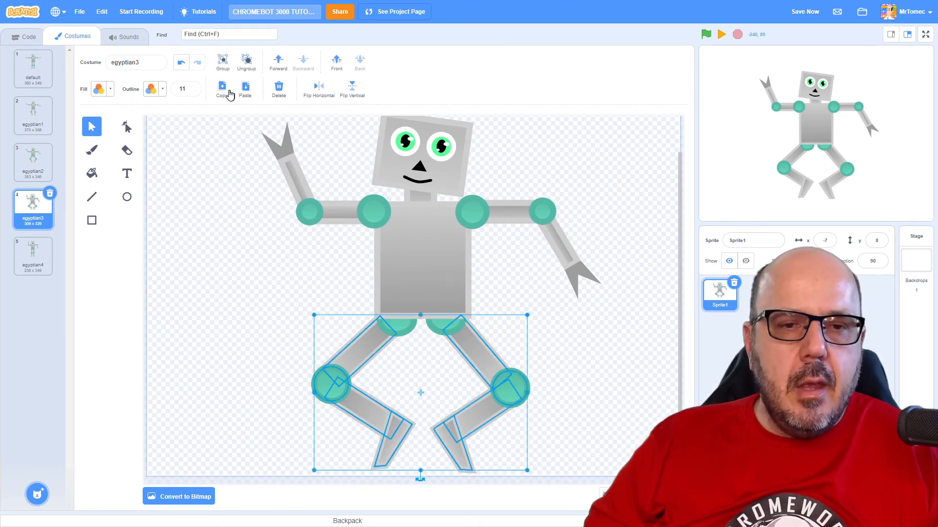
click(226, 90)
click(46, 256)
drag(346, 341, 508, 465)
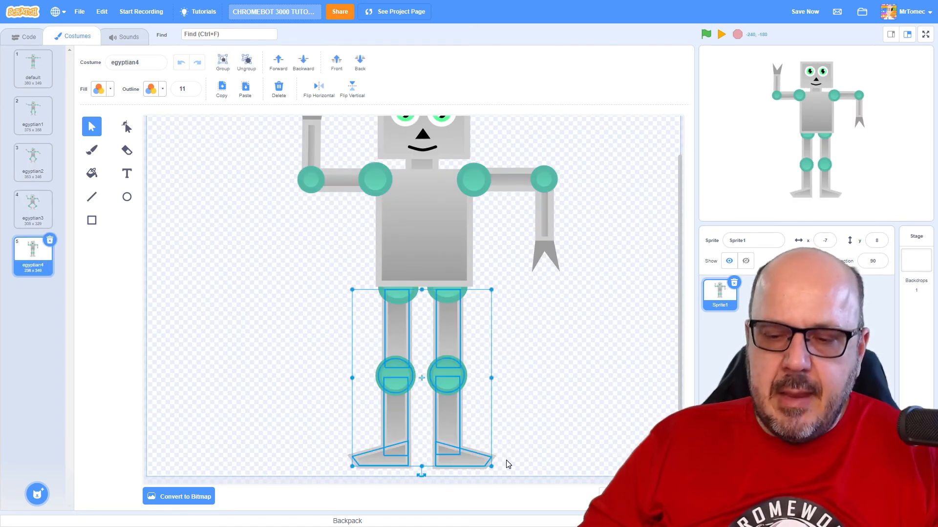
key(Delete)
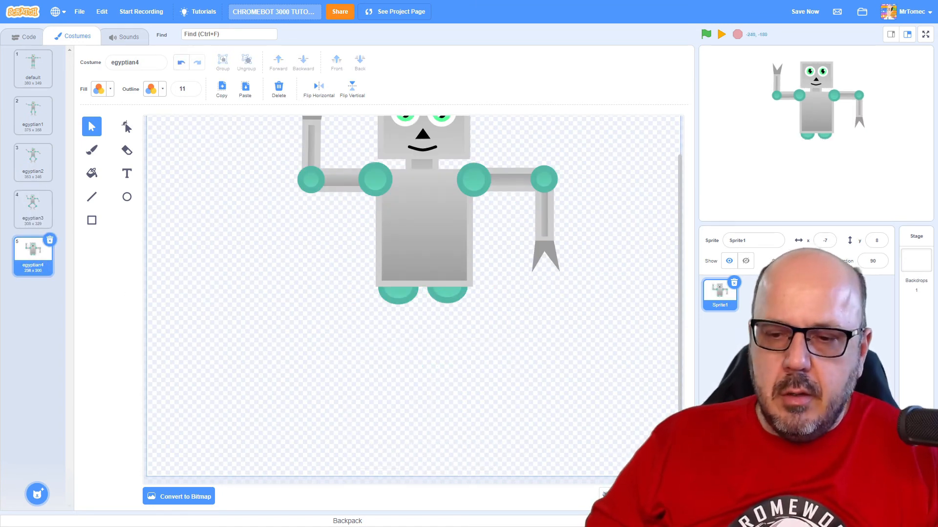
click(607, 495)
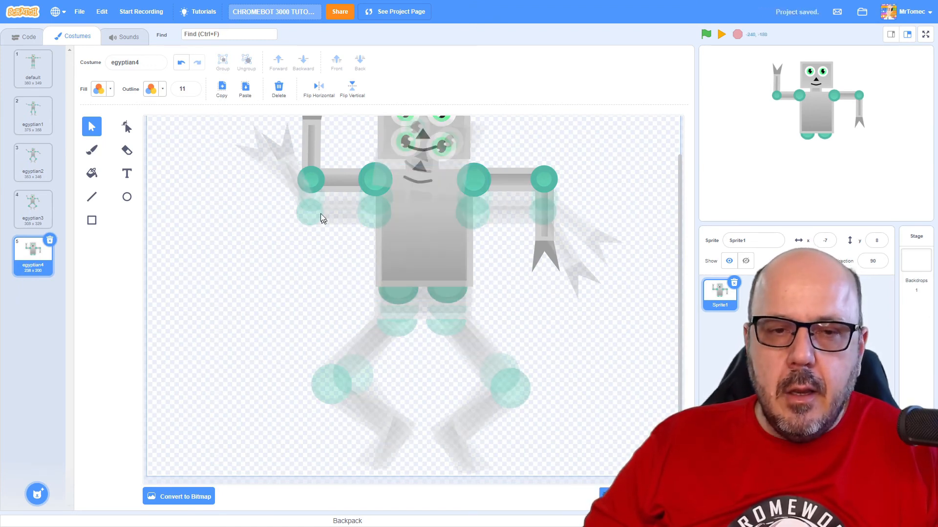
click(244, 89)
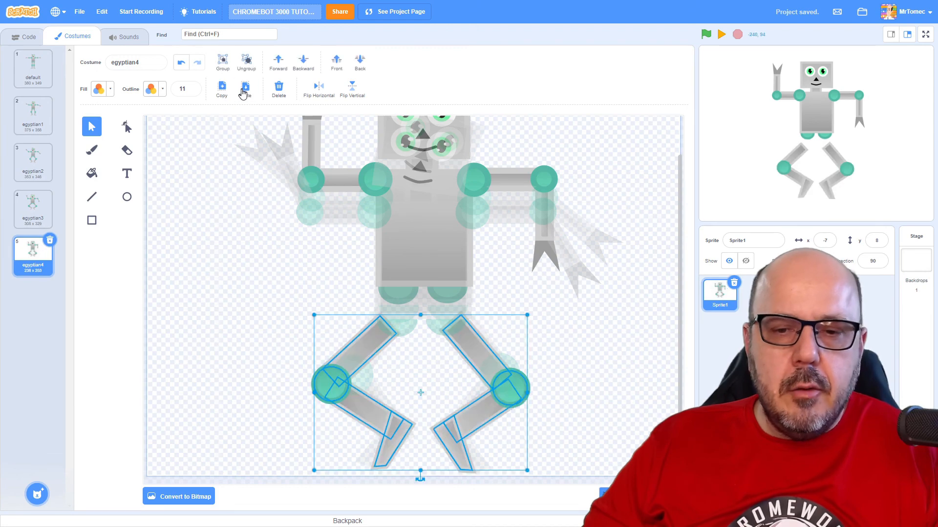
- Select the upper body of egyptian4 including the hip joints, lower it onto the bent legs and bring it to the front
scroll(503, 404, down, 1)
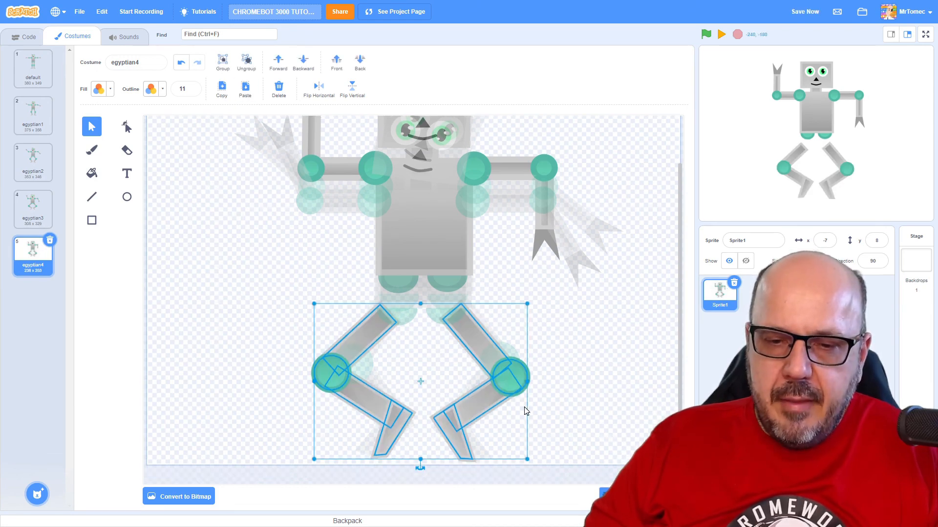
scroll(488, 279, up, 4)
click(211, 287)
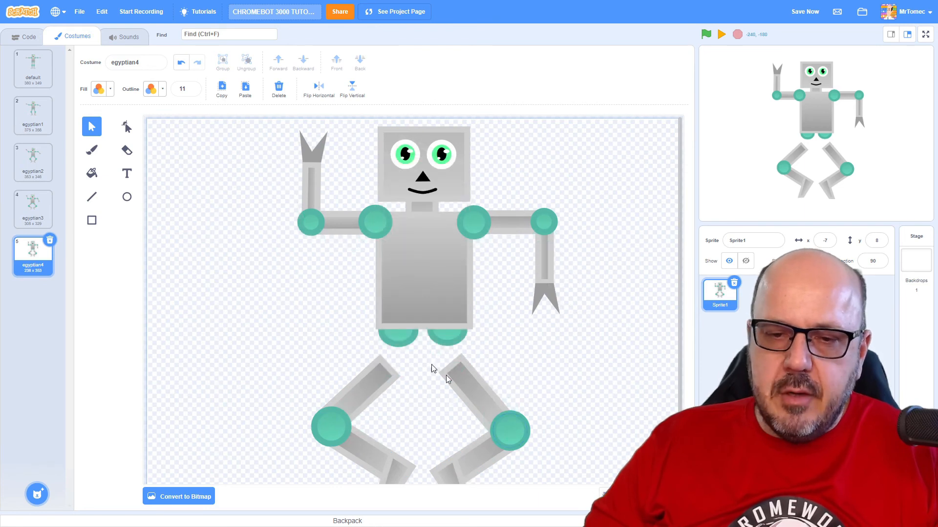
drag(259, 129, 615, 339)
key(Down)
key(Down)
key(Down)
key(Down)
key(Down)
key(Down)
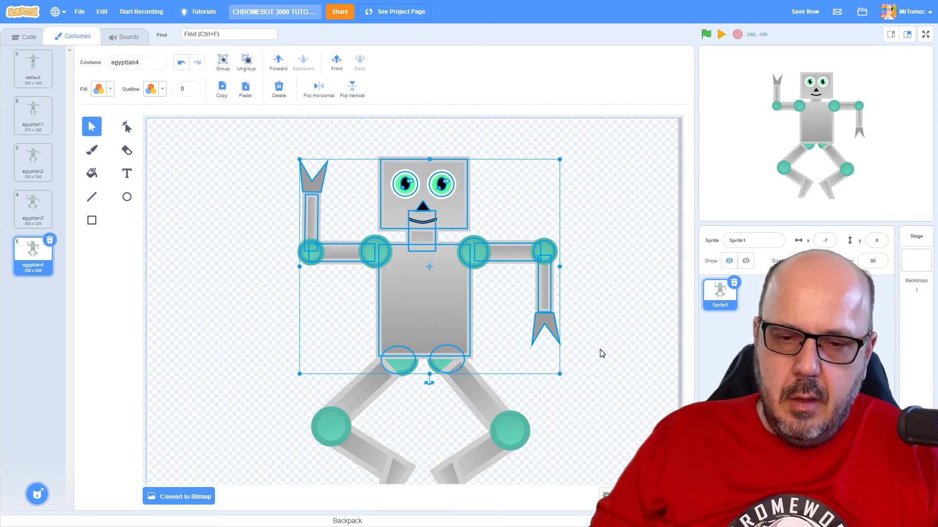
click(336, 63)
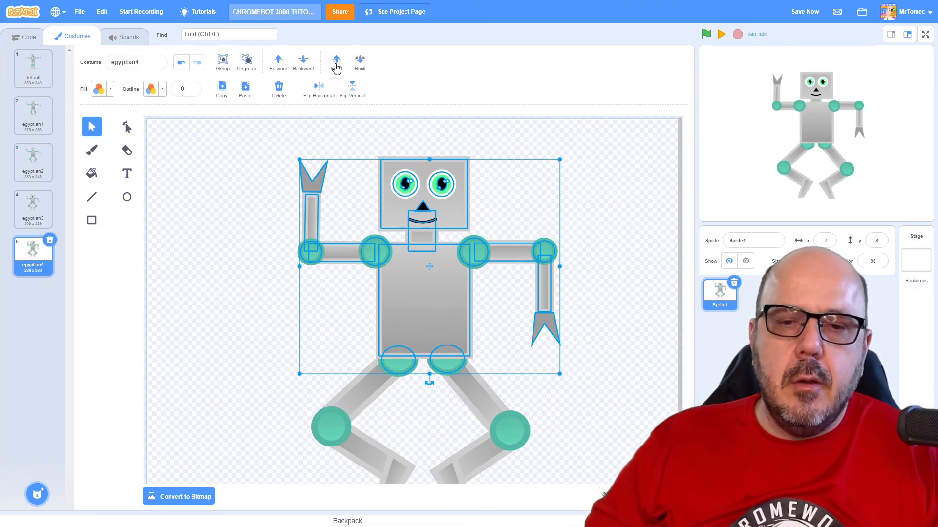
click(255, 235)
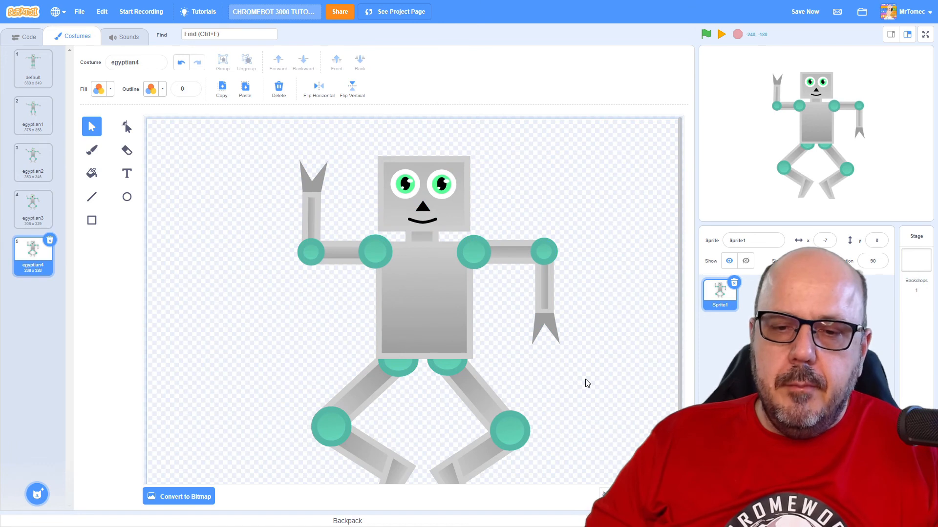
scroll(591, 384, down, 1)
scroll(591, 387, up, 1)
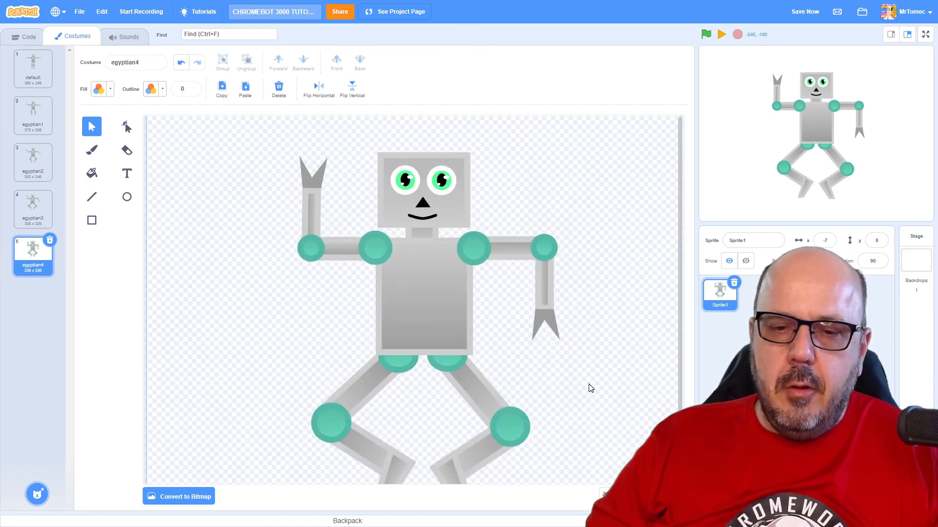
scroll(592, 390, down, 1)
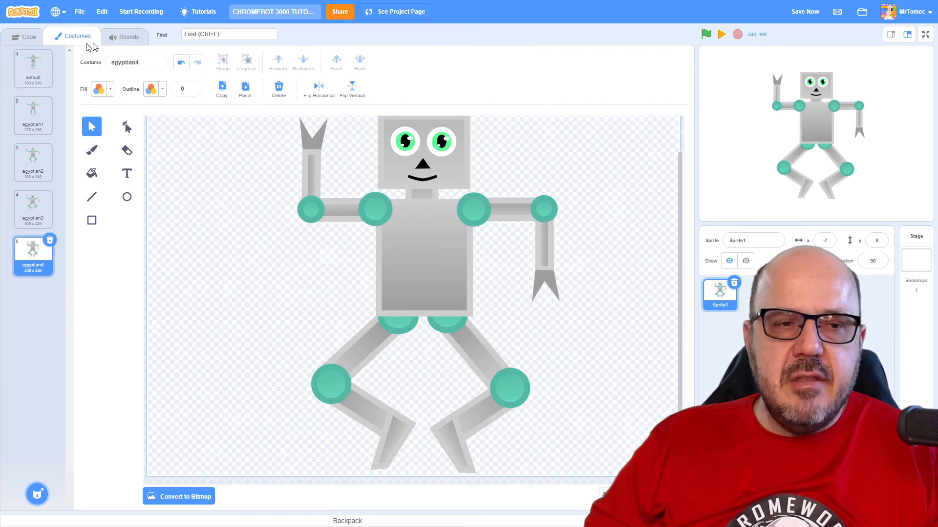
- Play the dance animation on the full-screen stage to check the costume sequence and stop it
click(925, 35)
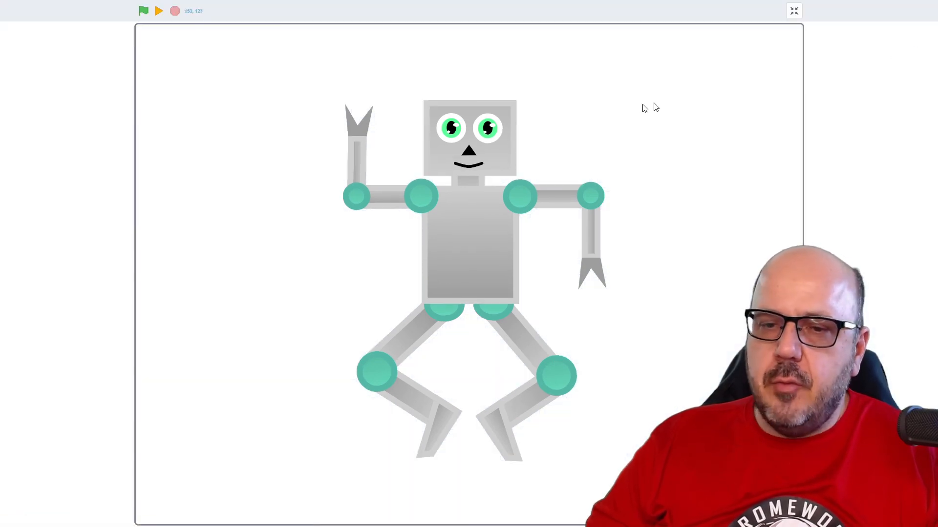
click(144, 10)
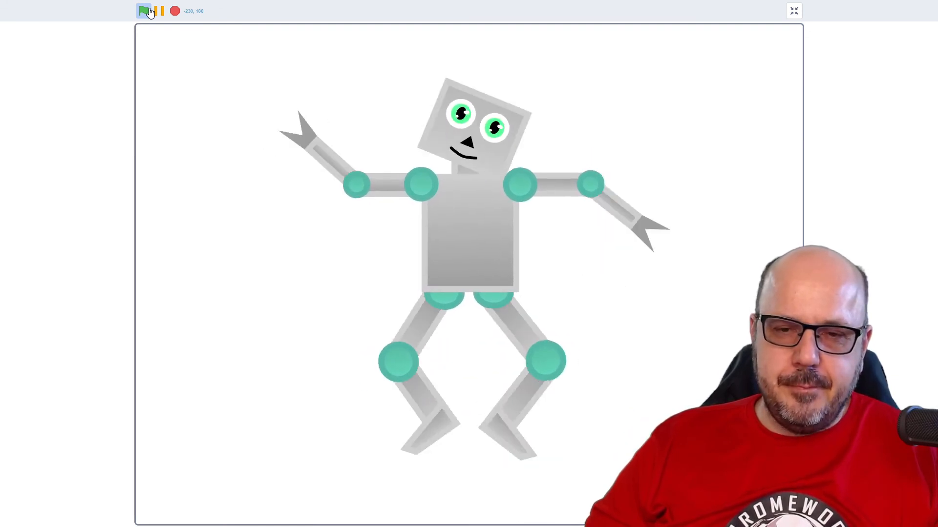
click(175, 11)
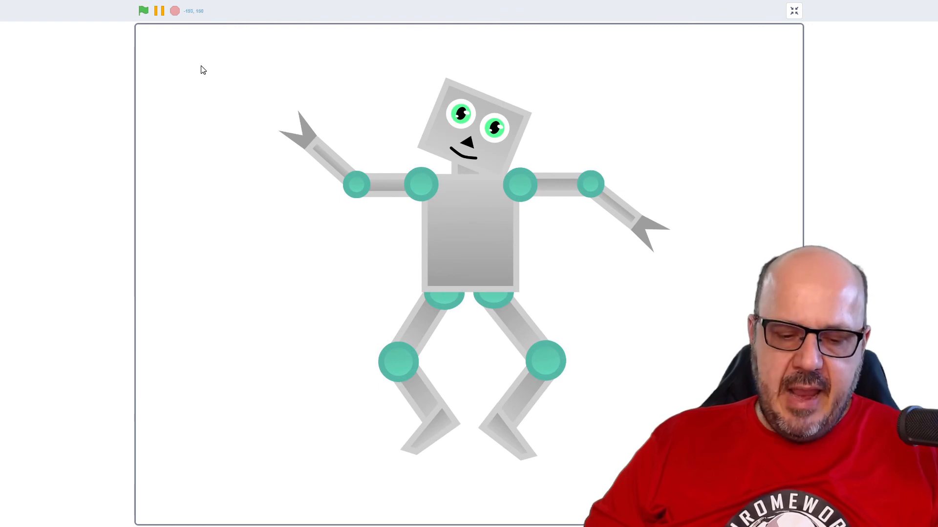